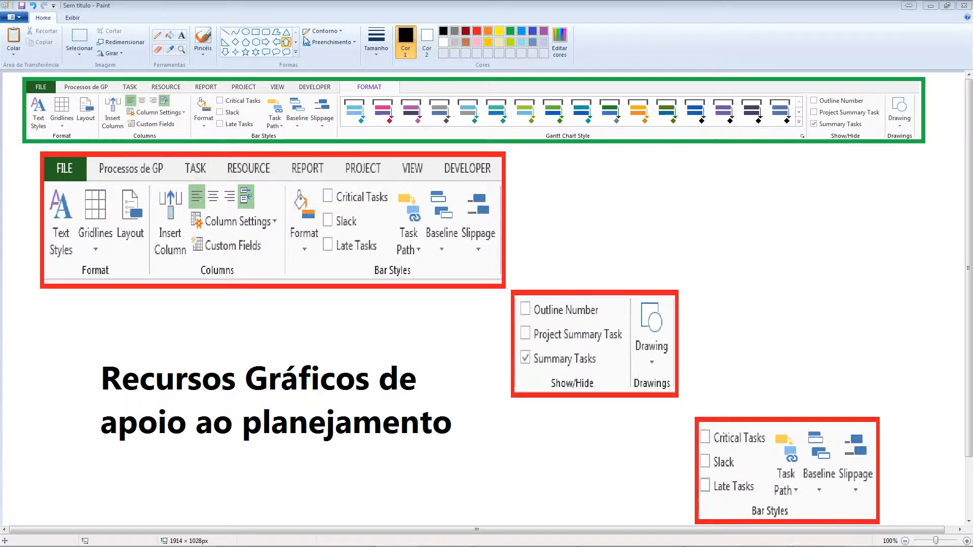
mouse_move(101, 309)
mouse_down()
mouse_move(174, 383)
mouse_move(246, 320)
mouse_move(179, 199)
mouse_move(83, 233)
mouse_move(88, 258)
mouse_move(115, 287)
mouse_move(73, 306)
mouse_move(76, 263)
mouse_move(118, 249)
mouse_move(329, 304)
mouse_move(401, 224)
mouse_move(479, 277)
mouse_move(416, 320)
mouse_move(386, 256)
mouse_move(425, 323)
mouse_move(430, 287)
mouse_move(457, 249)
mouse_move(429, 282)
mouse_move(423, 350)
mouse_move(428, 340)
mouse_up()
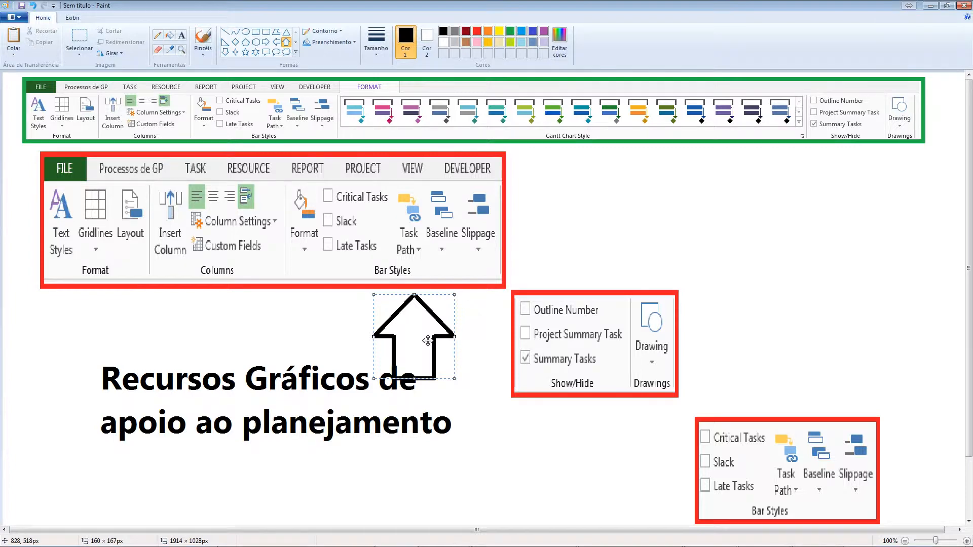
drag(428, 342, 457, 312)
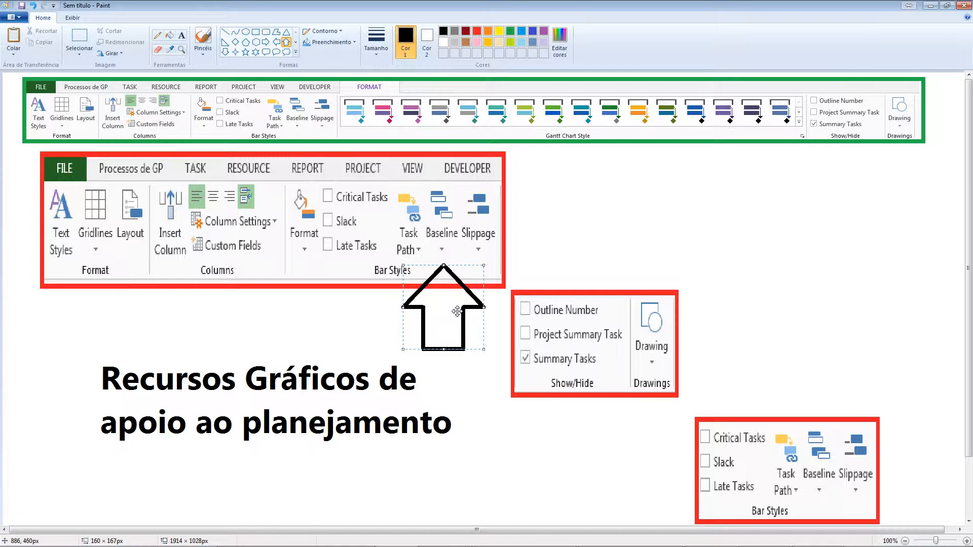
drag(457, 311, 494, 311)
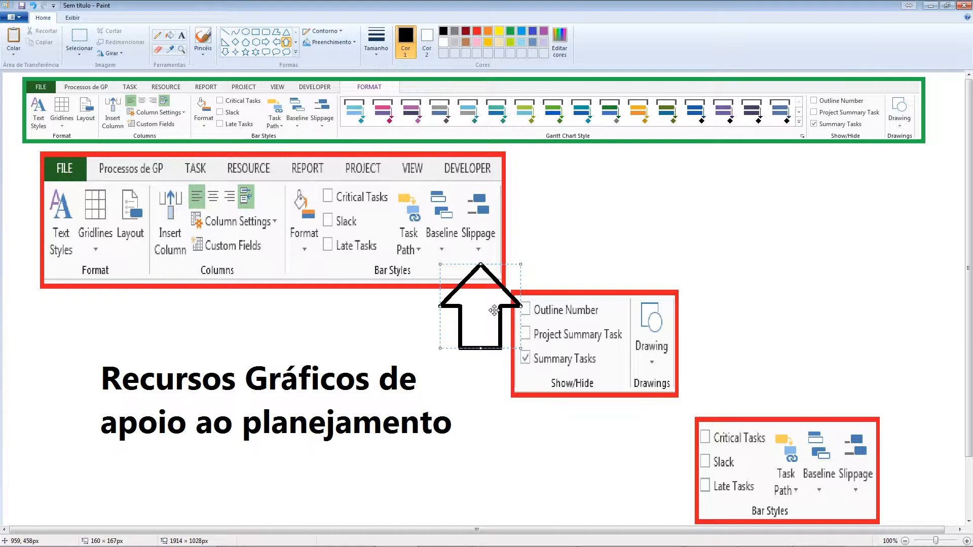
drag(494, 310, 592, 454)
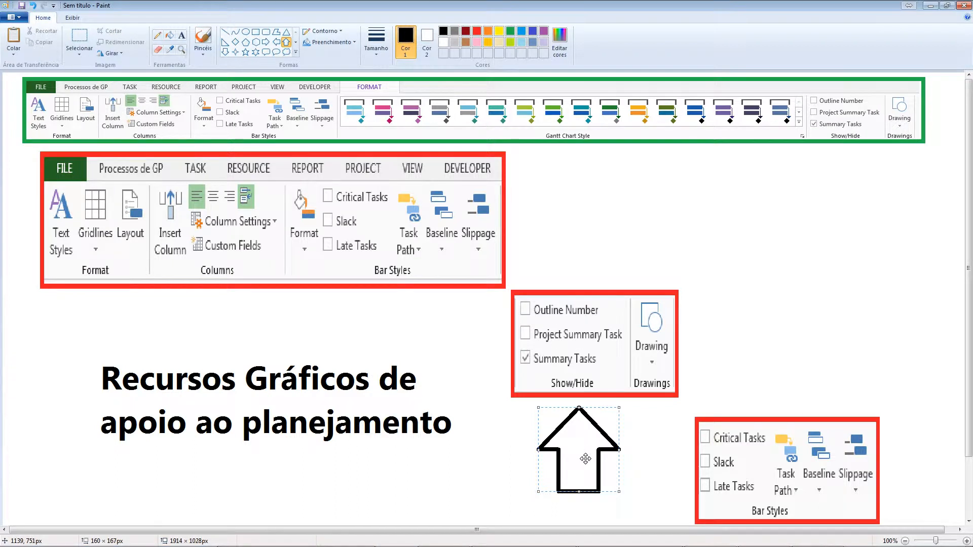
drag(586, 459, 777, 282)
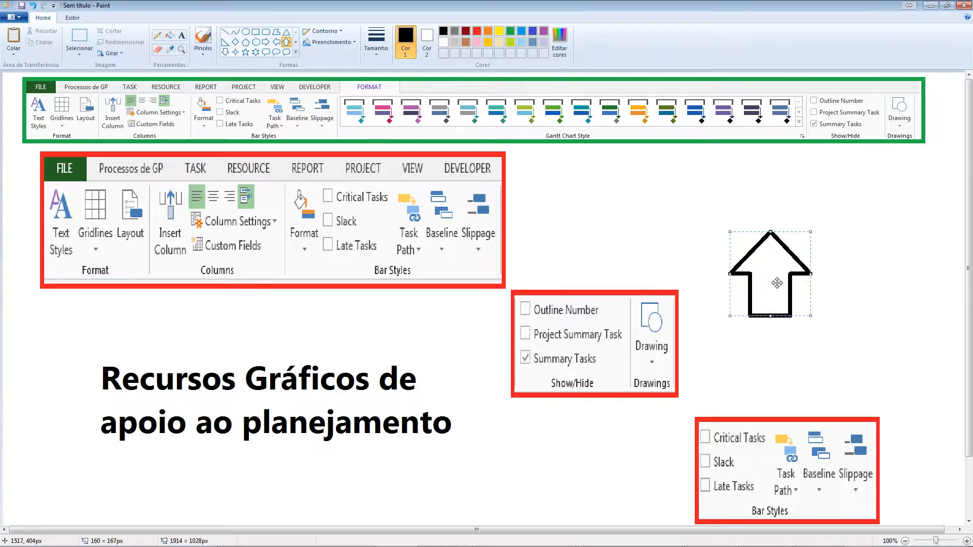
key(Delete)
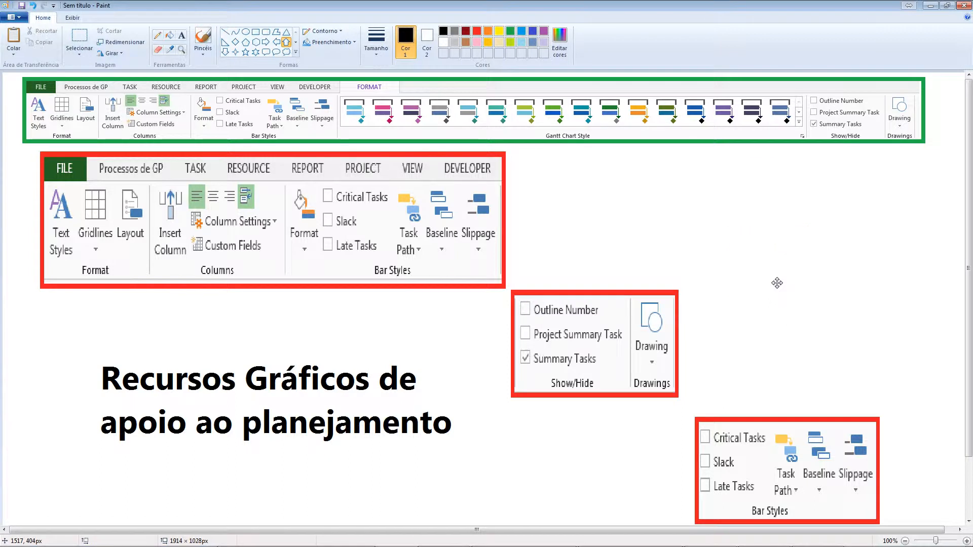
- Switch to the apoio-paths schedule in Project and collapse the five pacote summary tasks and the produçao summary task
key(alt+Tab)
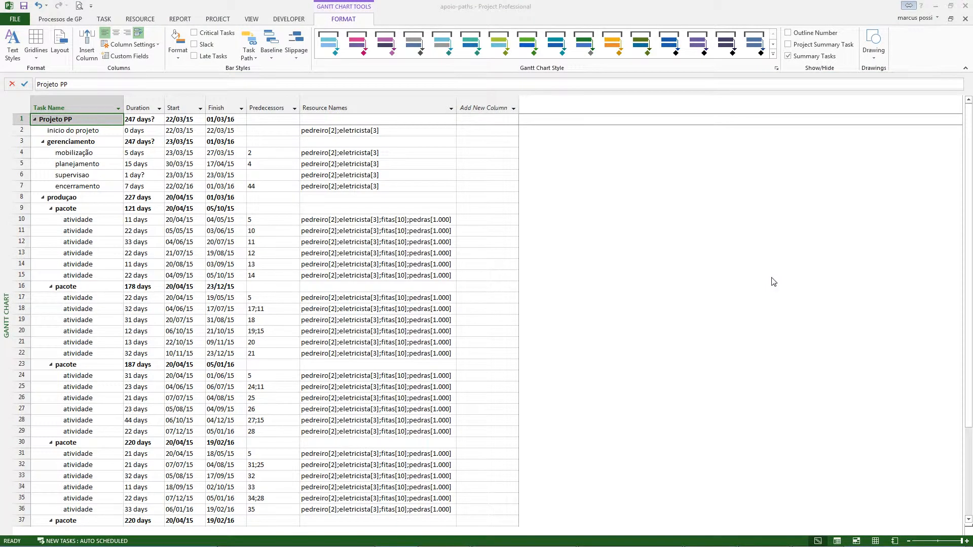
click(89, 166)
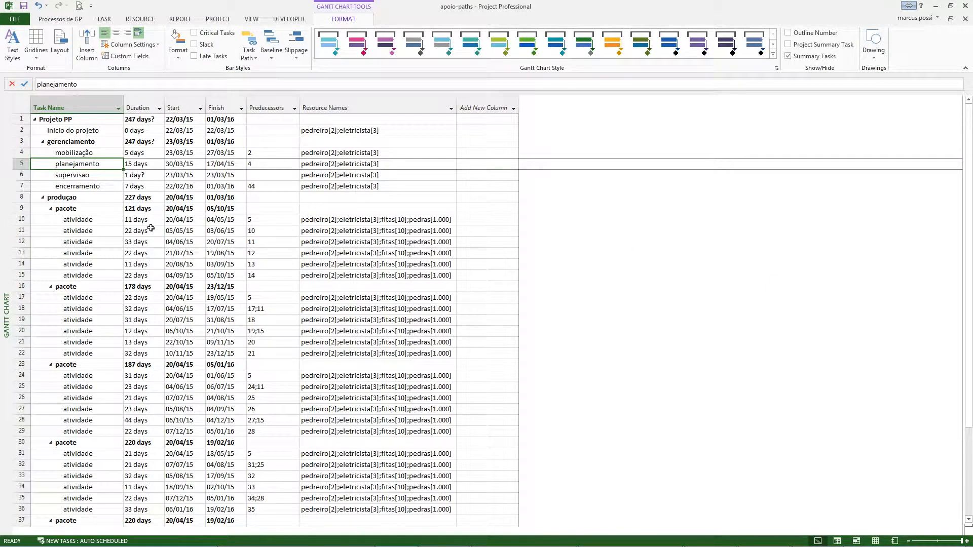
click(51, 208)
click(51, 219)
click(51, 231)
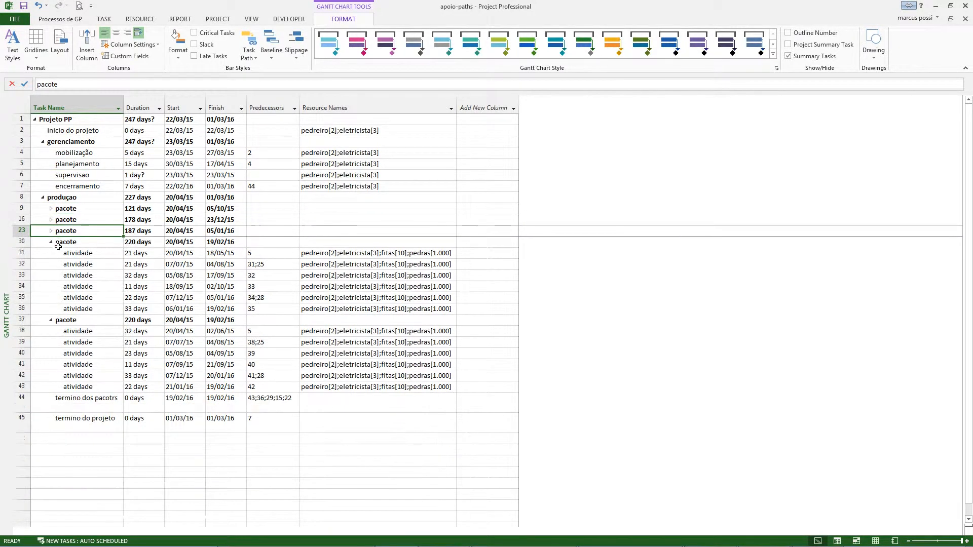
click(51, 242)
click(51, 253)
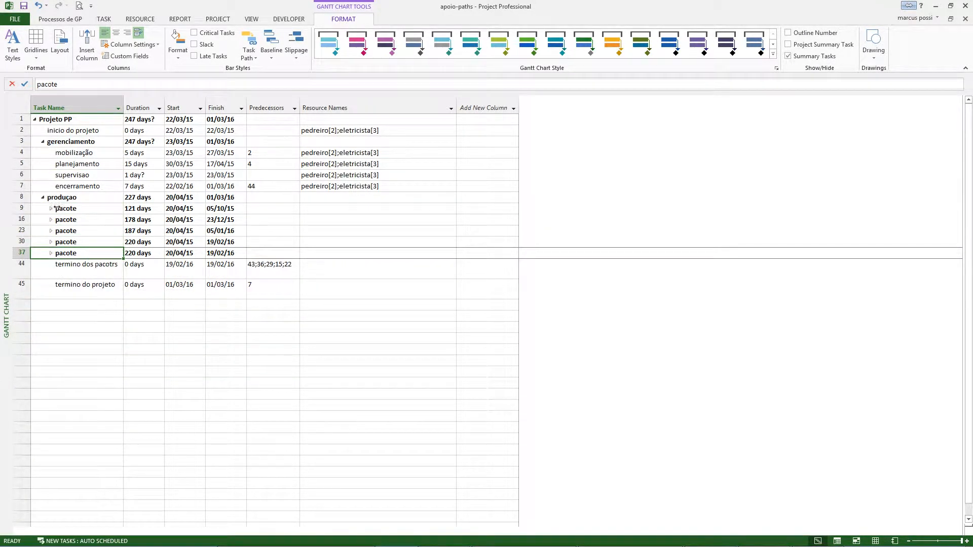
click(42, 197)
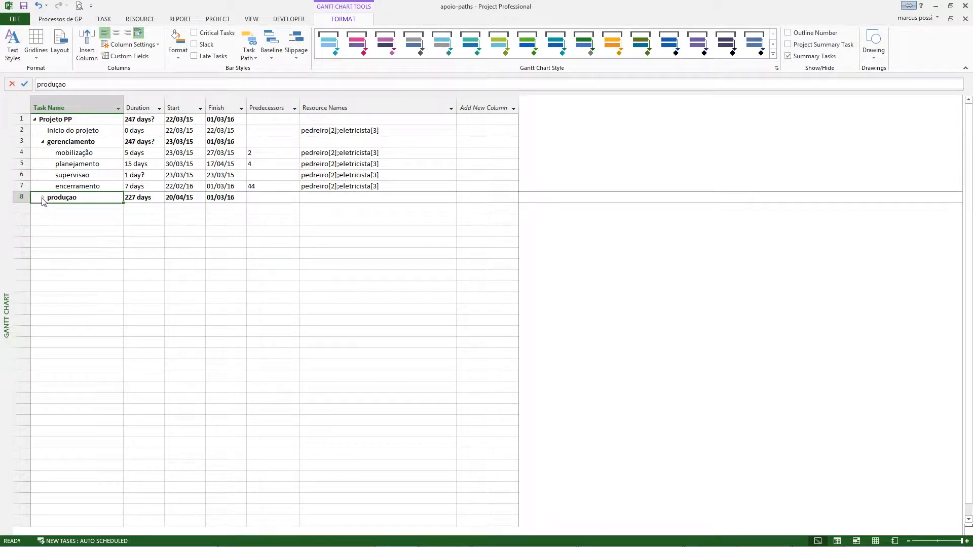
- Go through the subtasks of gerenciamento from mobilização to encerramento and collapse that summary task
click(64, 155)
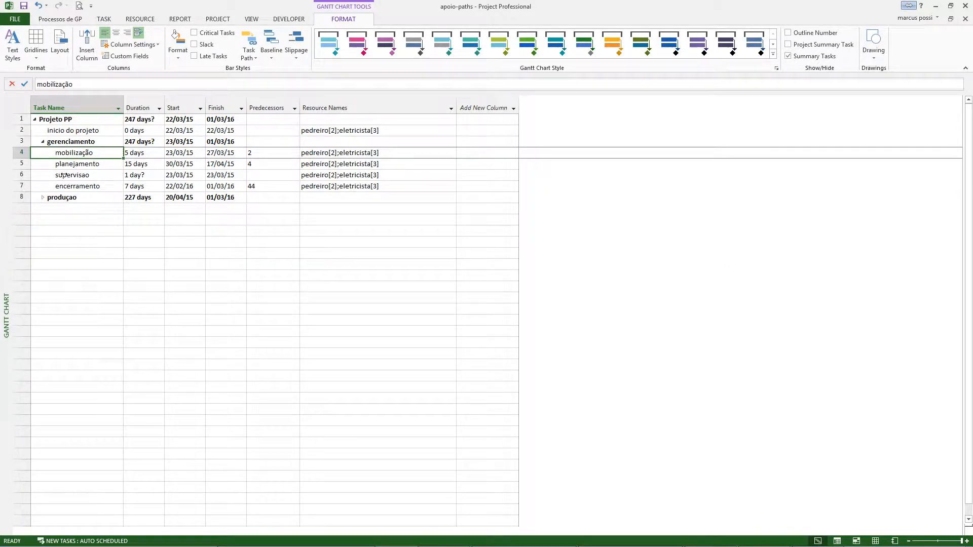
key(Down)
key(Down)
key(Down)
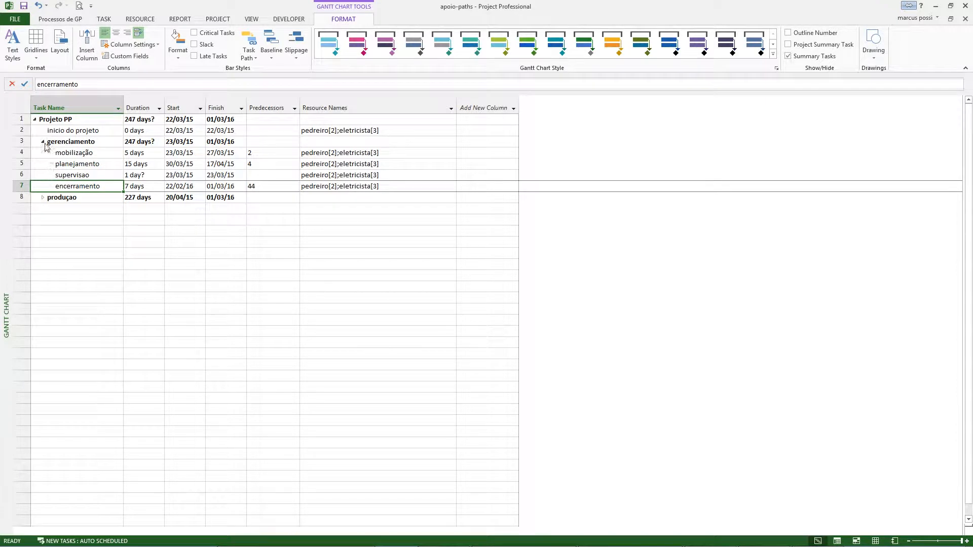
click(43, 142)
click(69, 155)
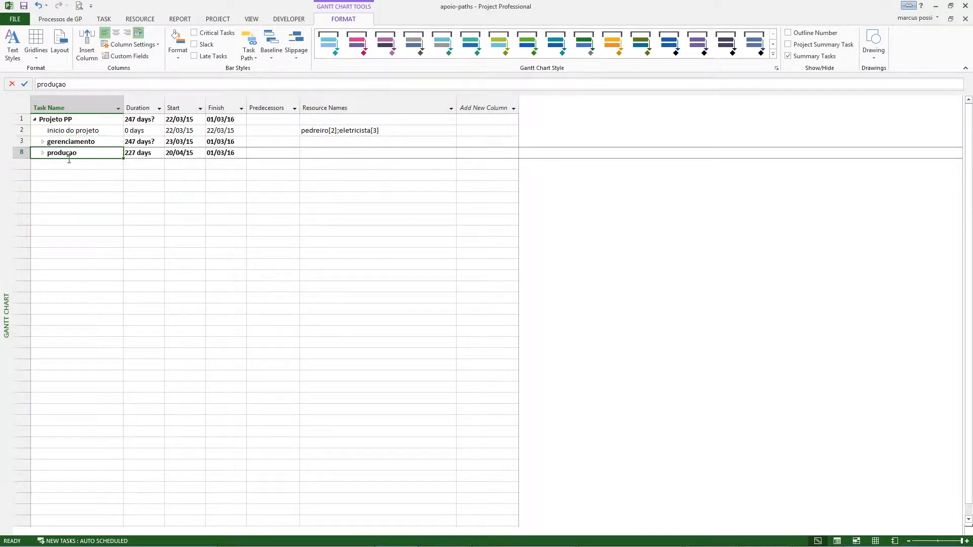
key(Up)
key(Down)
- Expand produçao and outdent the termino do projeto task by one level
click(43, 153)
click(94, 247)
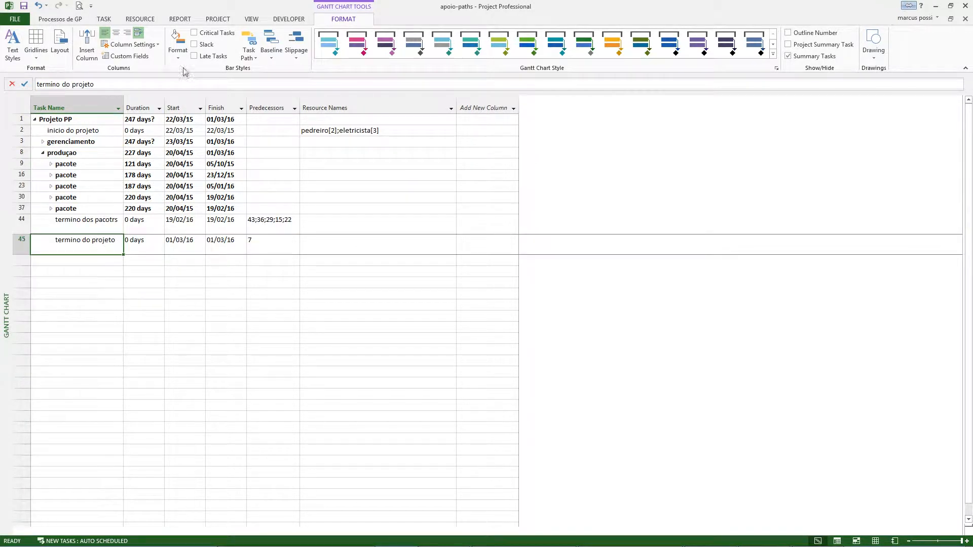
click(103, 19)
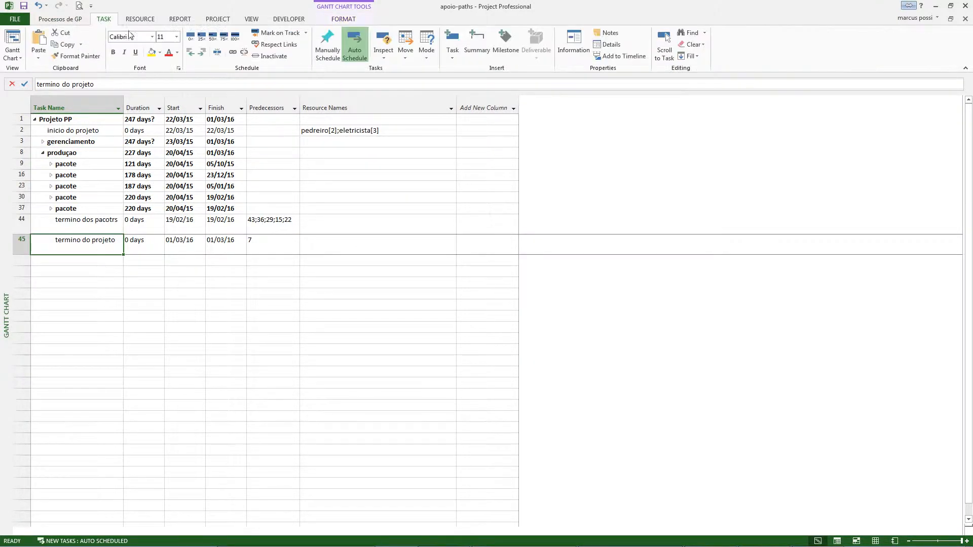
click(190, 52)
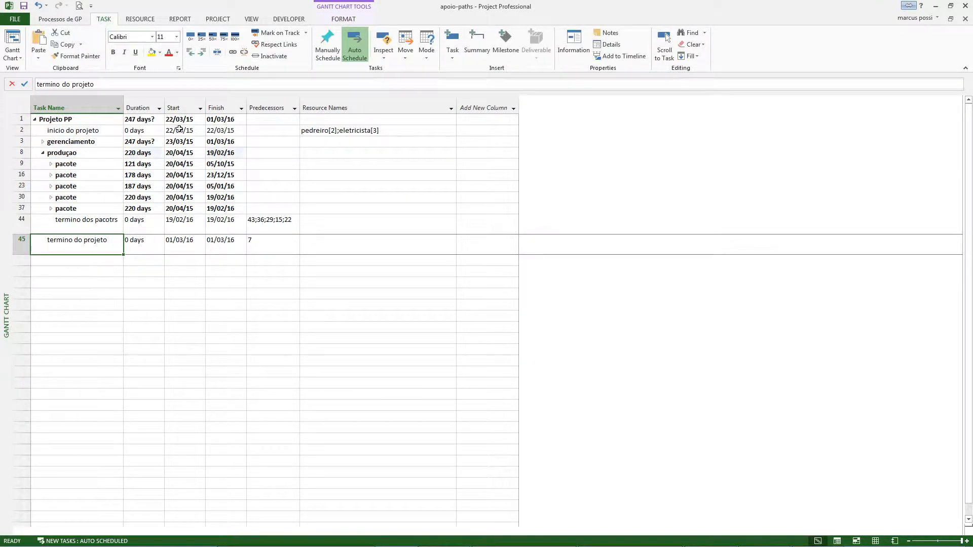
- Collapse produçao and review the first-level items under Projeto PP
click(43, 153)
drag(76, 133, 76, 155)
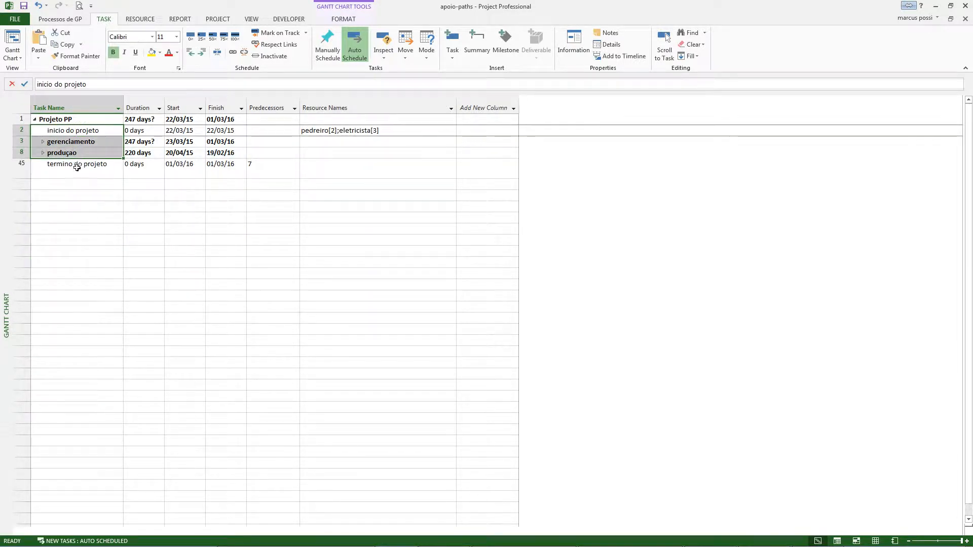
click(92, 122)
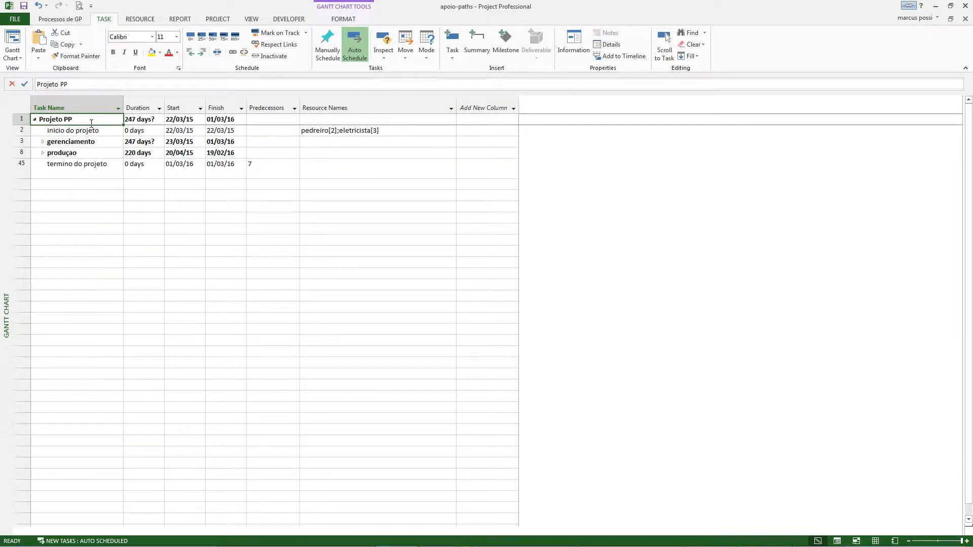
- Expand produçao, gerenciamento and all five pacote summary tasks to show every activity
click(43, 153)
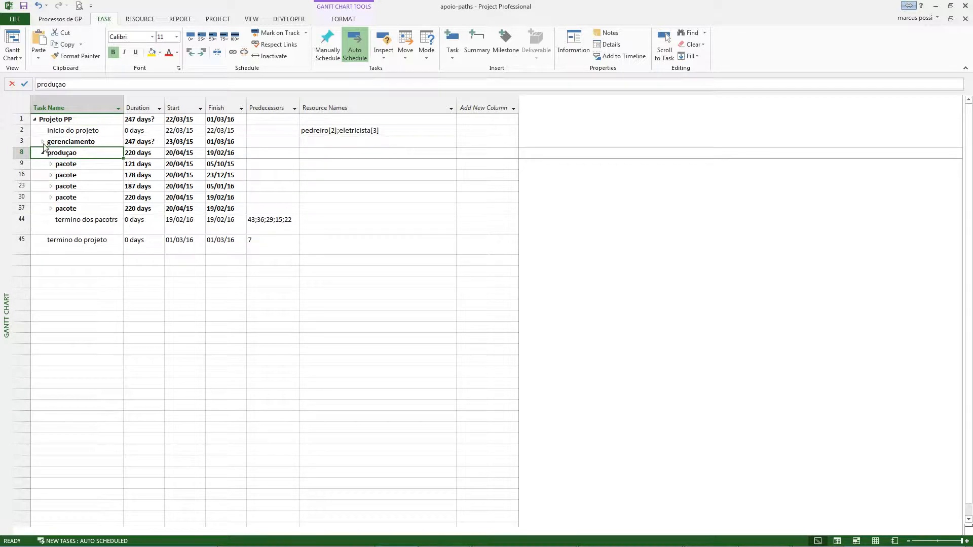
click(43, 142)
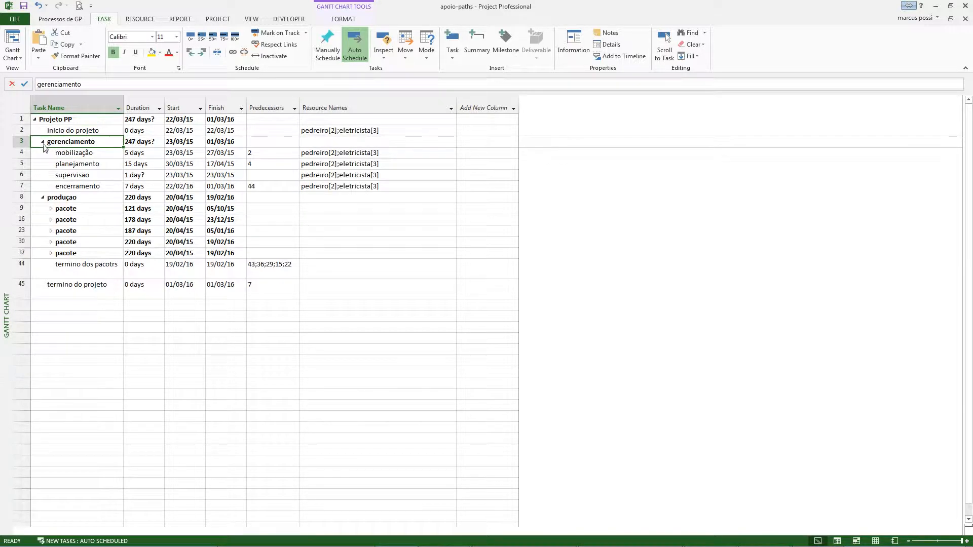
click(51, 253)
click(51, 242)
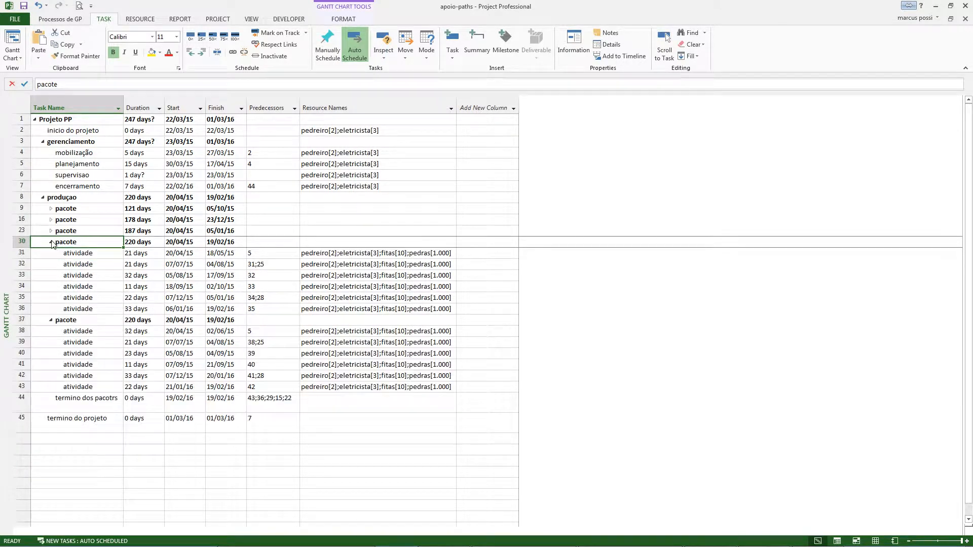
click(54, 231)
click(52, 231)
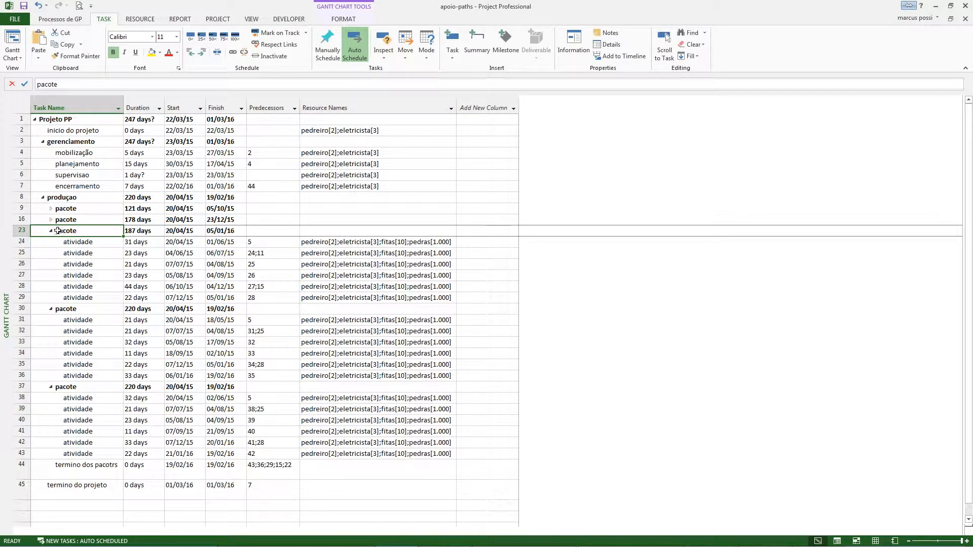
click(51, 220)
click(56, 209)
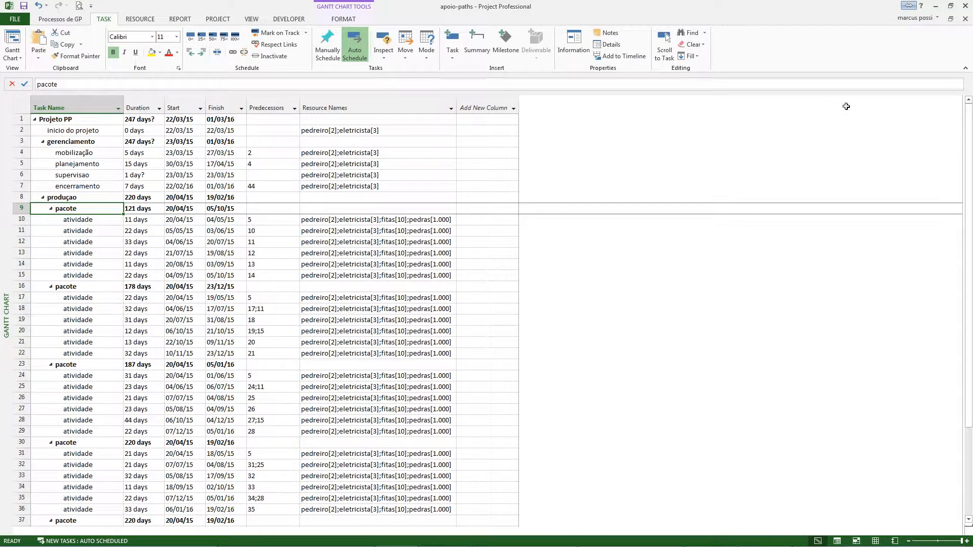
drag(969, 108, 965, 187)
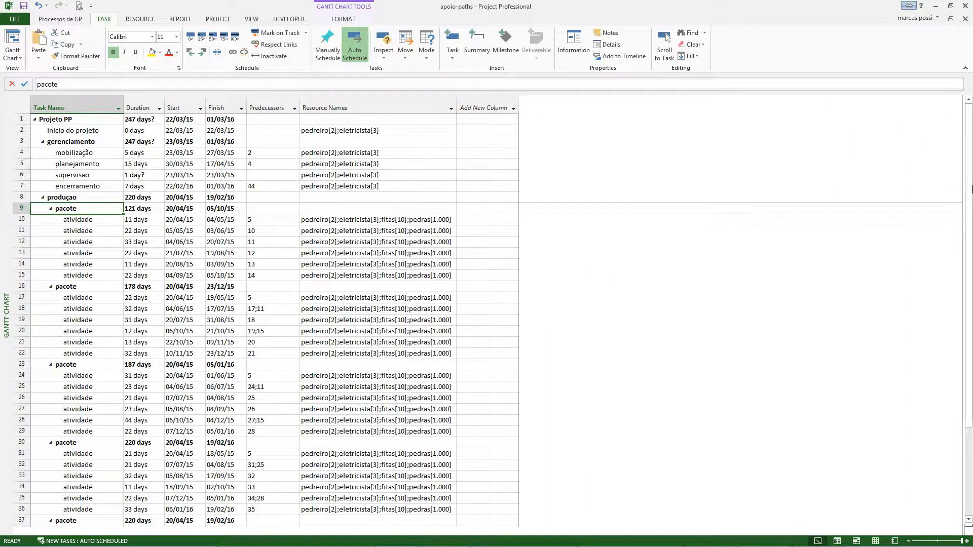
- Open the Resource Sheet view and examine the work and material resources
right_click(7, 159)
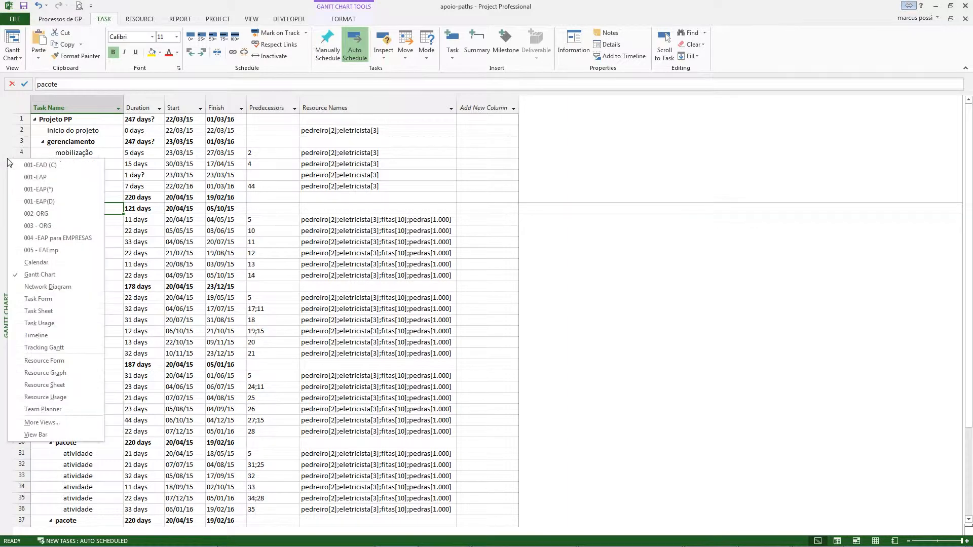
click(50, 387)
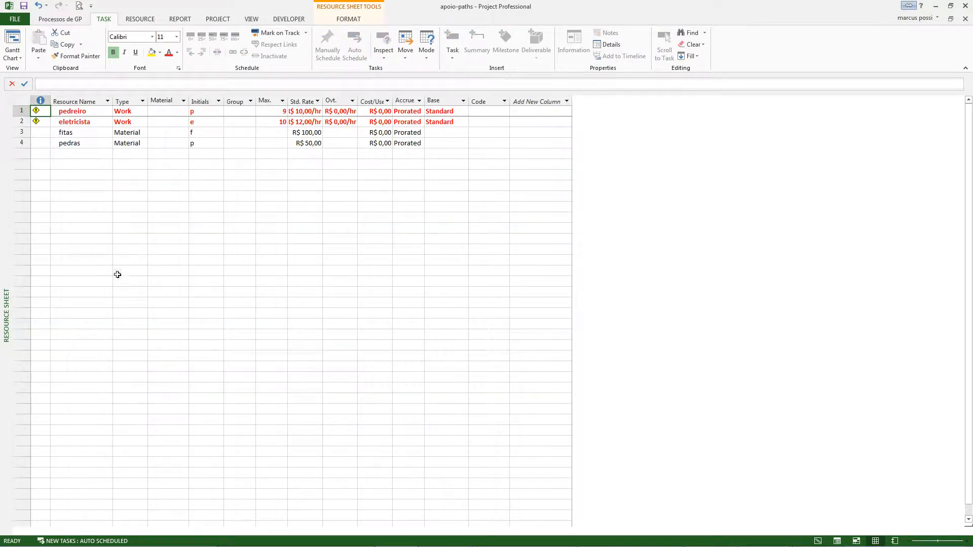
drag(104, 112, 101, 144)
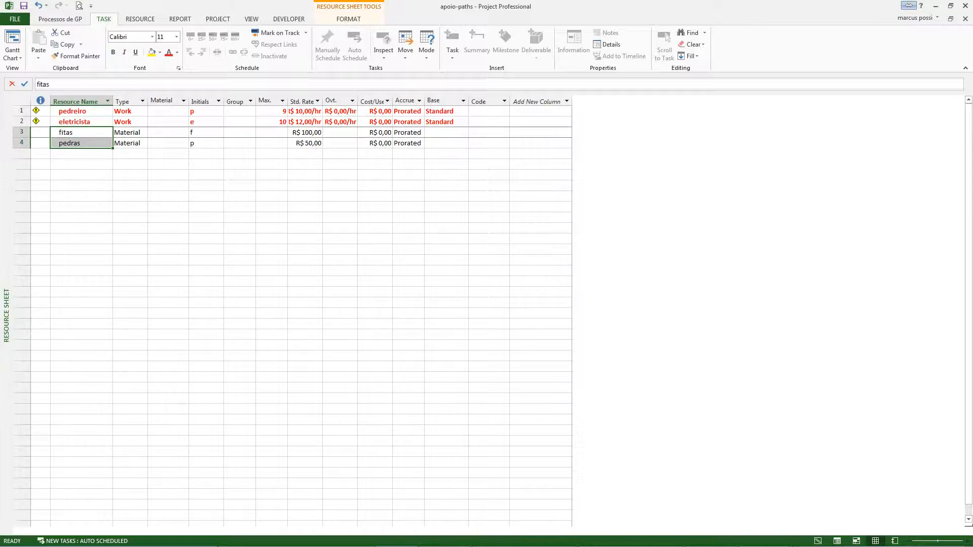
- Return to the Gantt Chart view and widen the bar chart area so the table ends after the Finish column
right_click(7, 139)
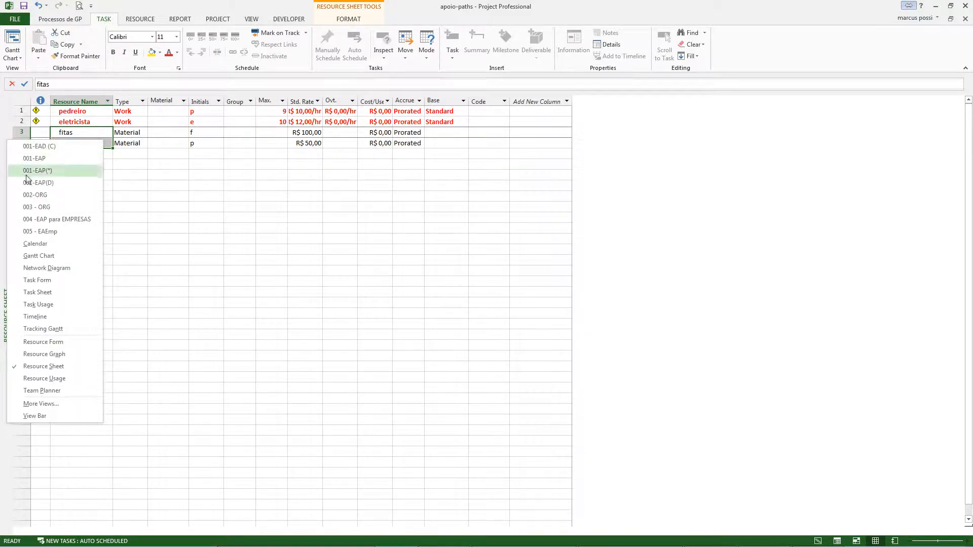
click(44, 256)
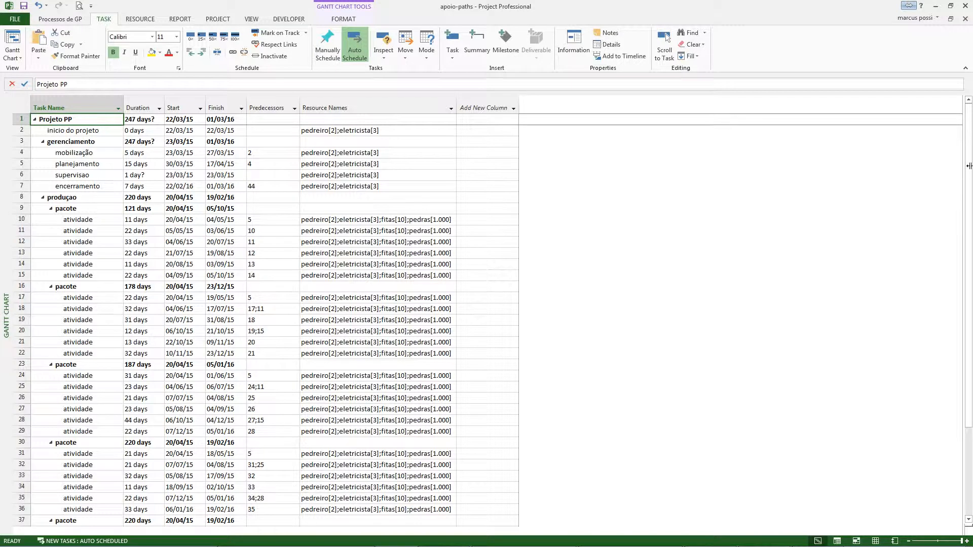
drag(965, 170, 954, 245)
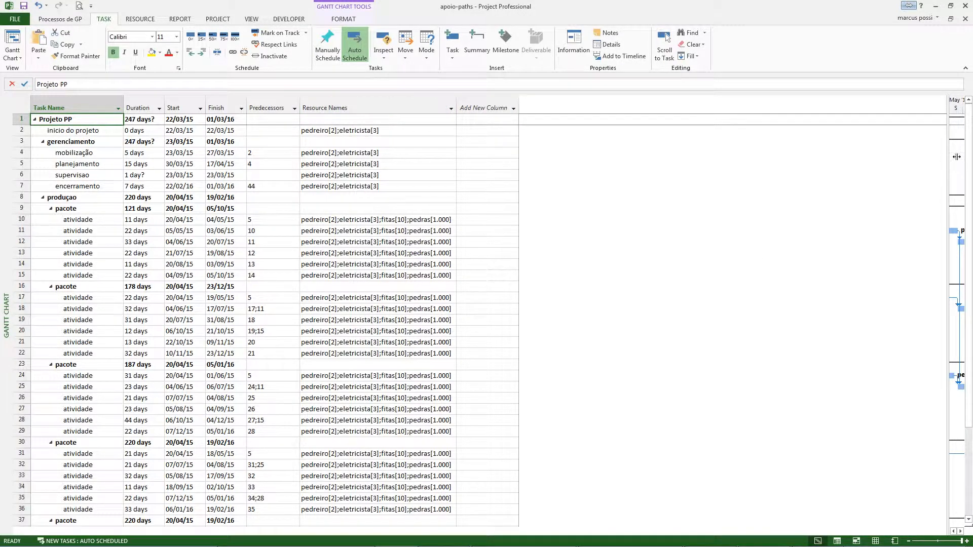
drag(955, 156, 263, 248)
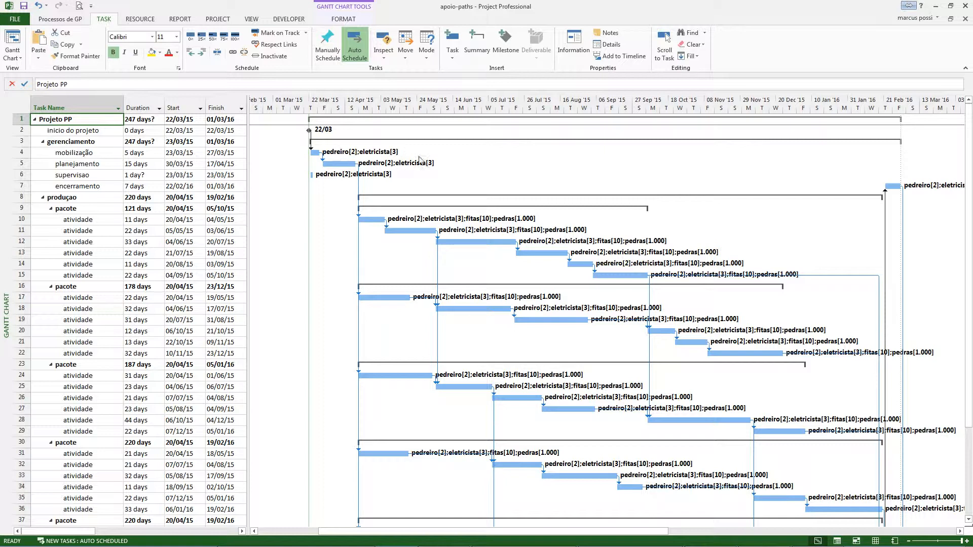
- Remove the resource names shown to the right of the normal Task bars in the Gantt bar styles
right_click(608, 166)
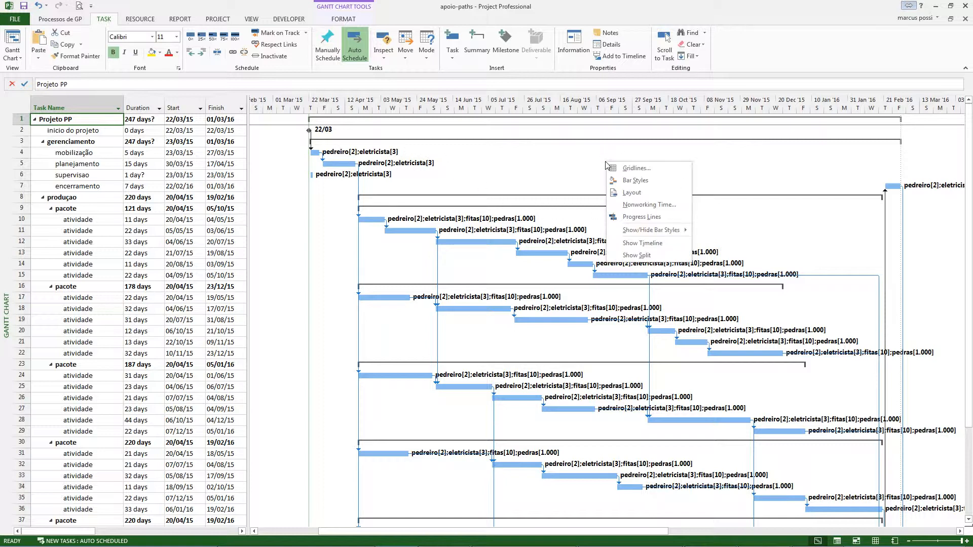
click(628, 182)
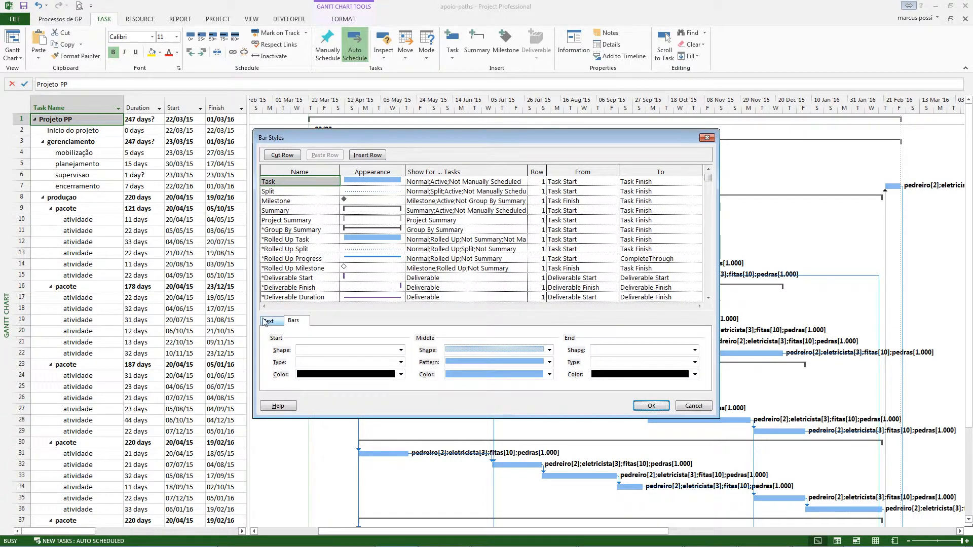
click(264, 322)
click(370, 359)
key(Delete)
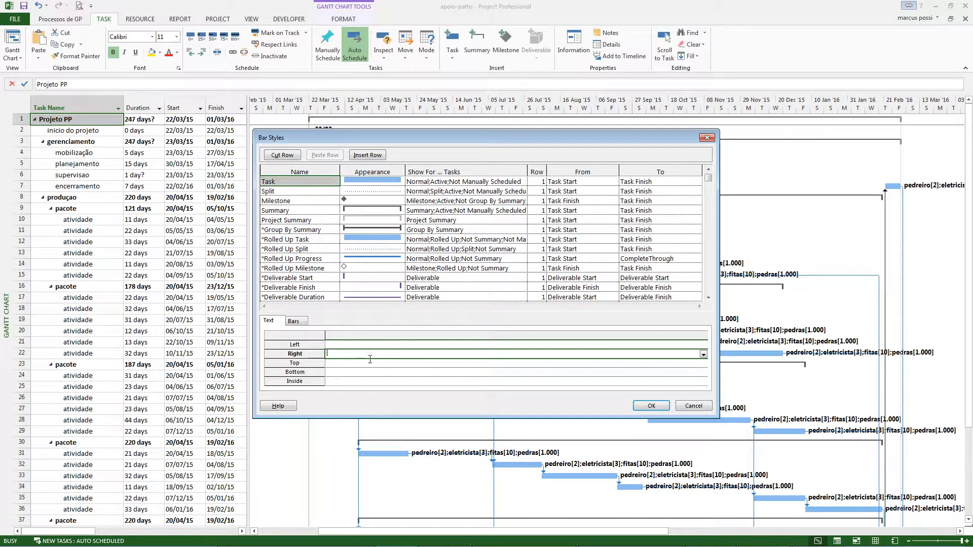
click(651, 405)
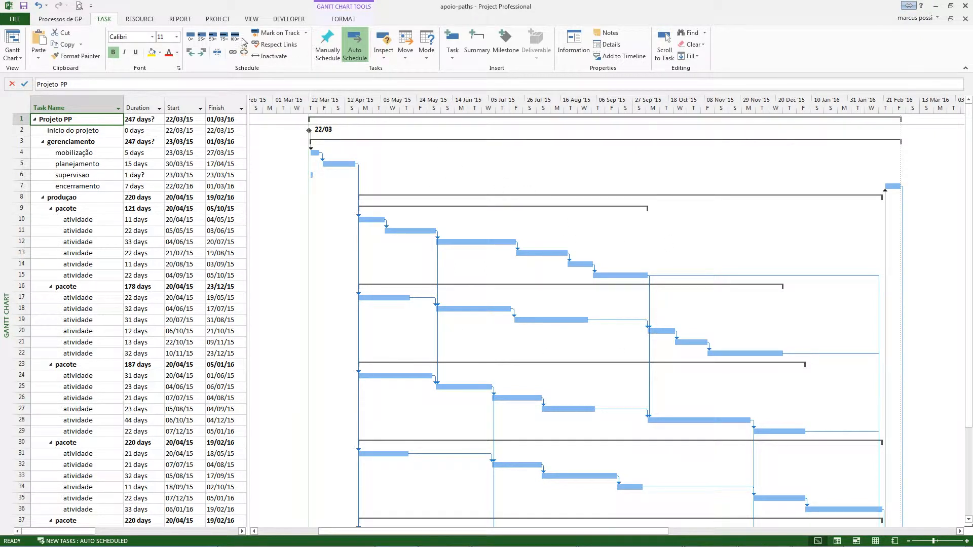
- Show the baseline last saved on 22/03/15 alongside the Gantt bars and hide it again
click(341, 20)
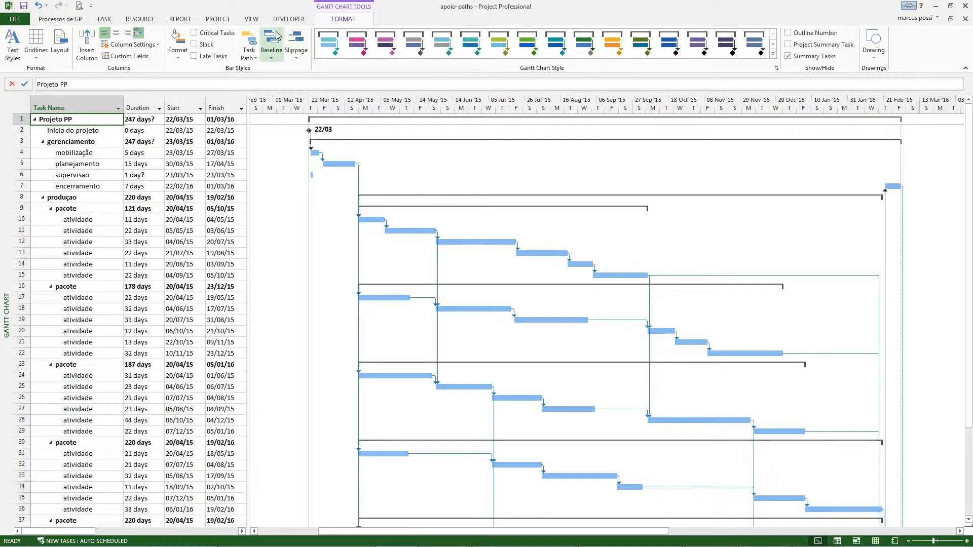
click(278, 36)
click(289, 78)
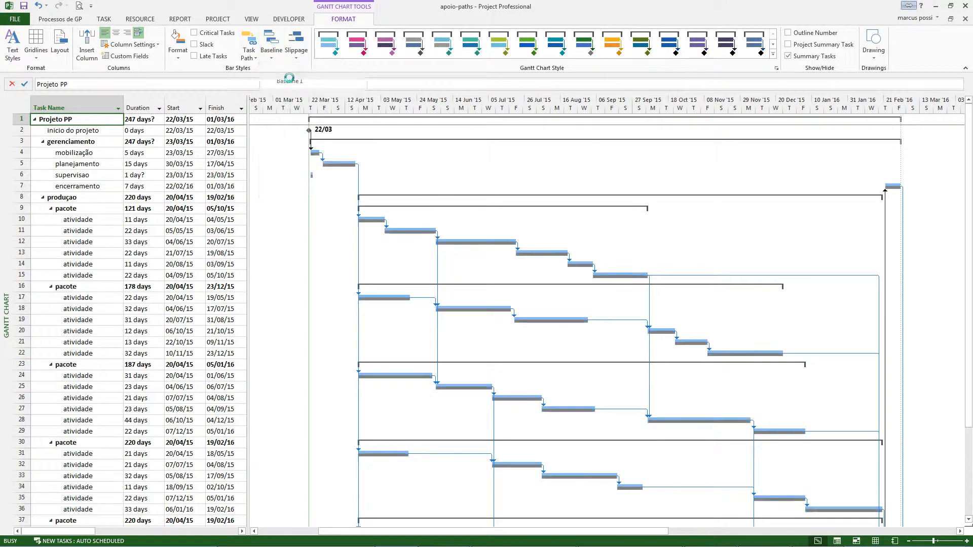
click(271, 41)
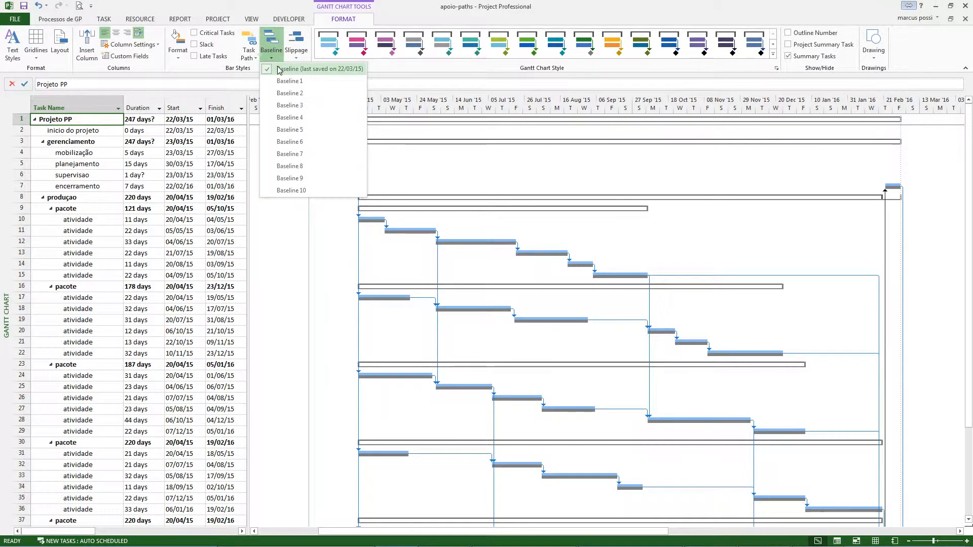
click(280, 69)
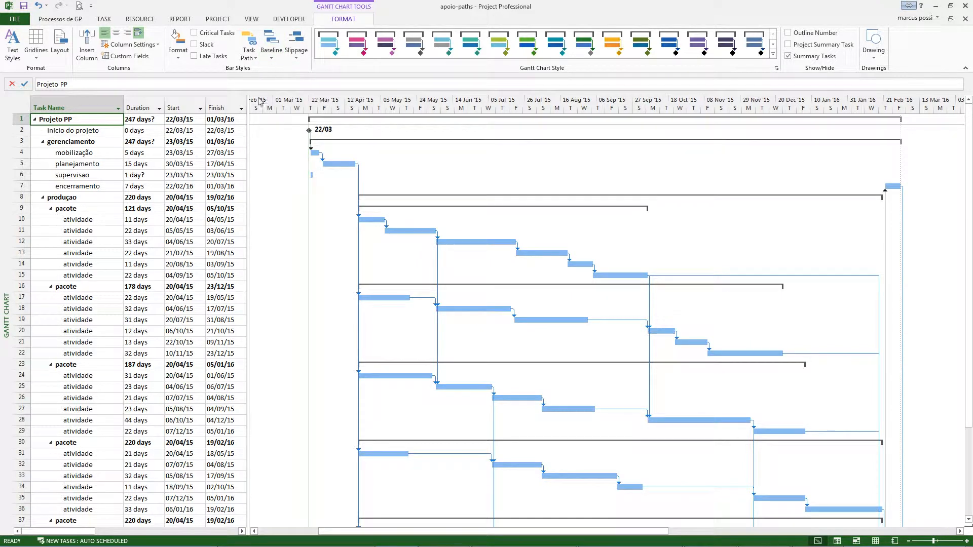
- Select the supervisao task row and display the baseline last saved on 22/03/15 on the chart once more
click(27, 176)
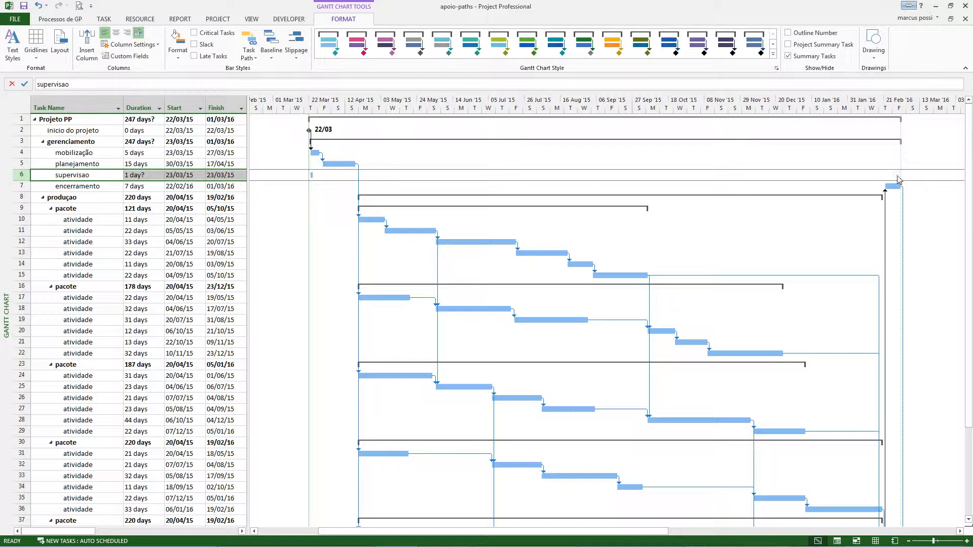
click(270, 49)
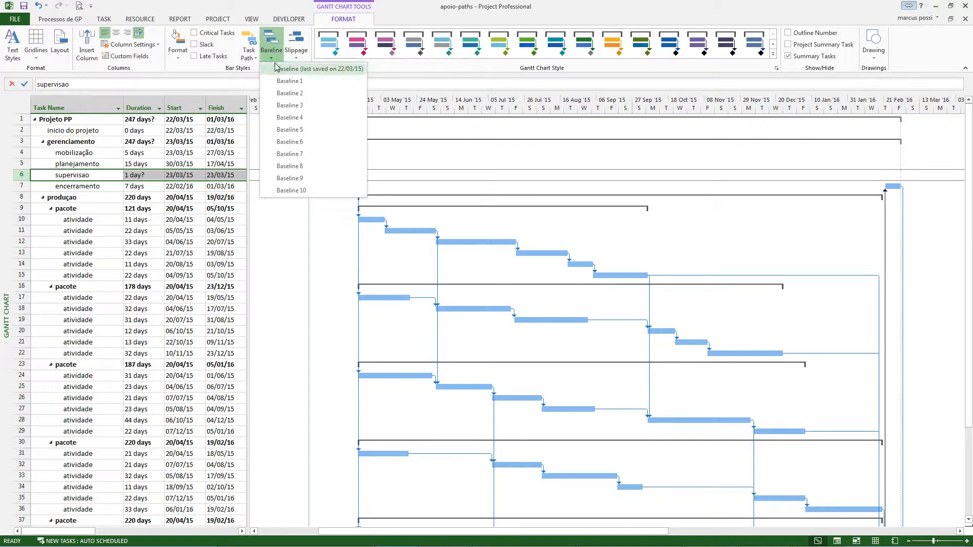
click(299, 69)
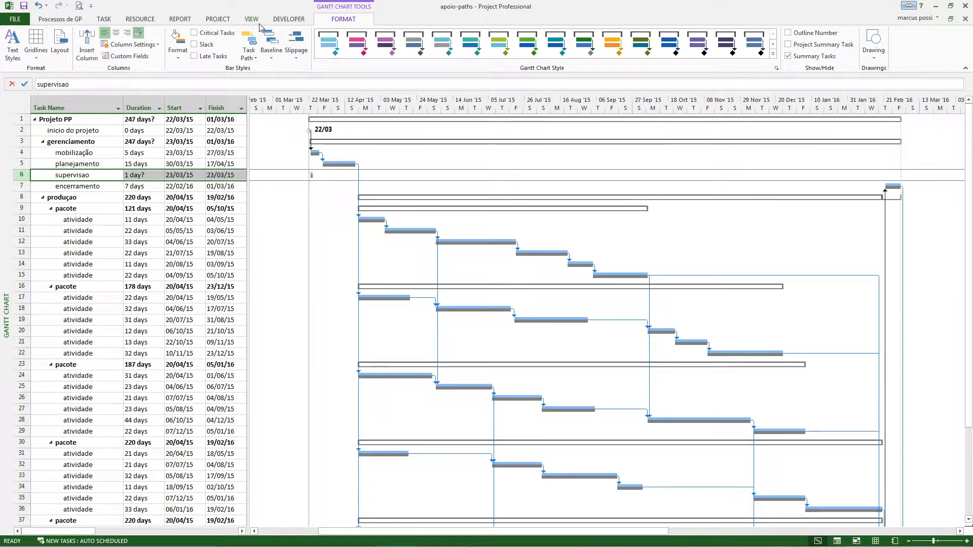
- Look over the Bar Styles definitions while the baseline bars are displayed, leaving them unedited
click(220, 20)
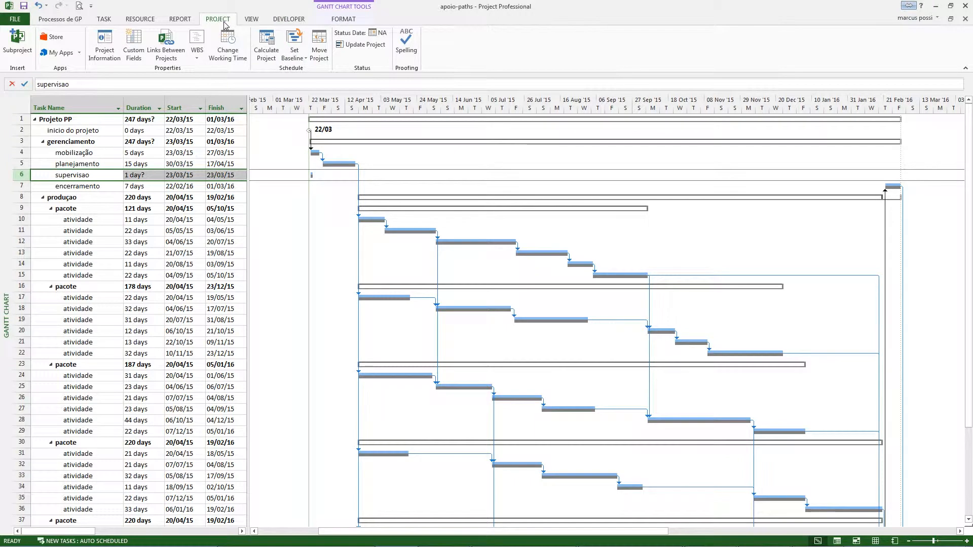
right_click(654, 157)
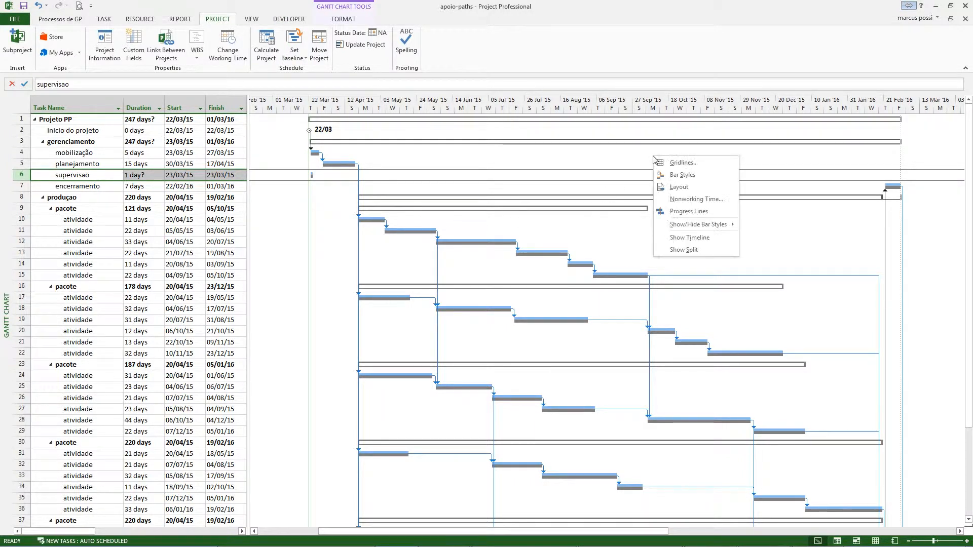
click(681, 174)
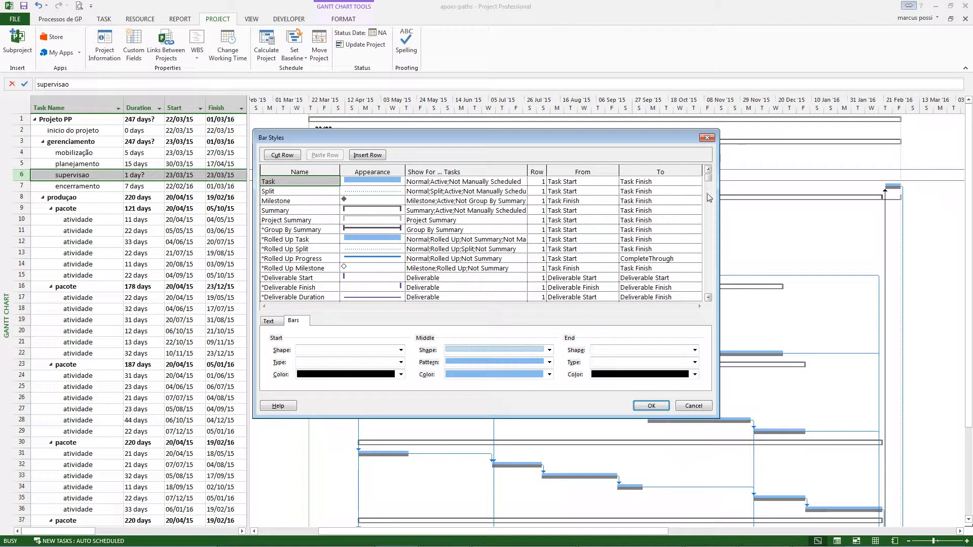
click(707, 138)
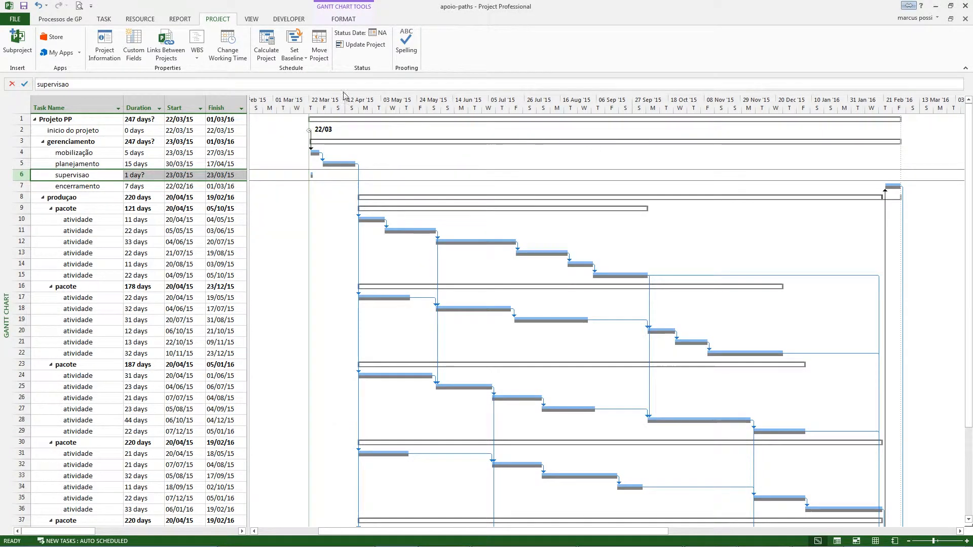
- Hide the baseline bars from the Gantt Chart
click(356, 19)
click(272, 50)
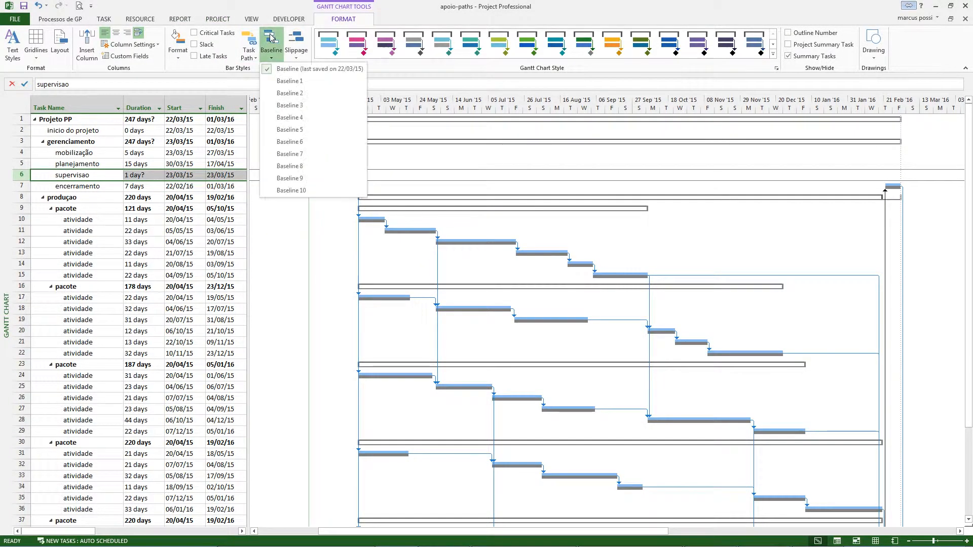
click(280, 69)
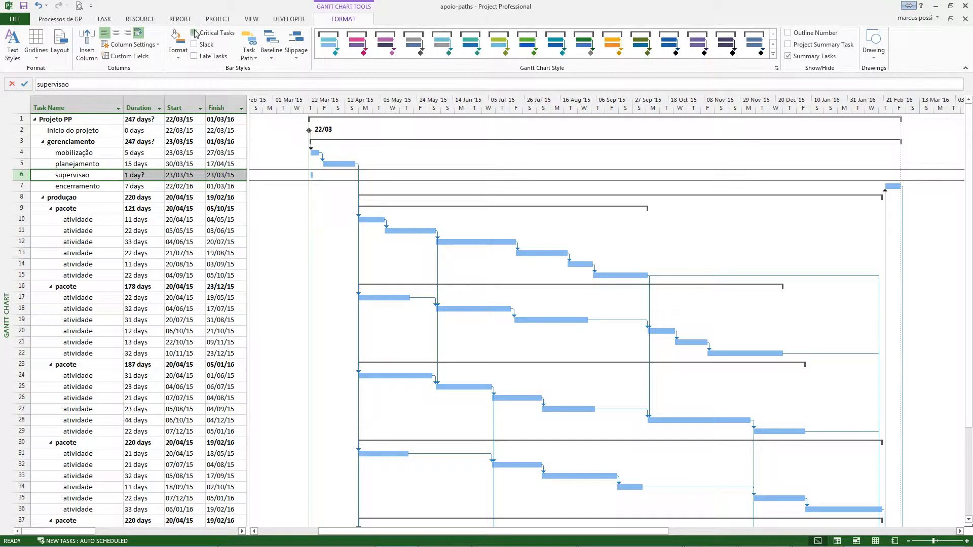
- Highlight the critical tasks on the Gantt Chart and inspect the Critical entry in the bar style definitions
click(195, 33)
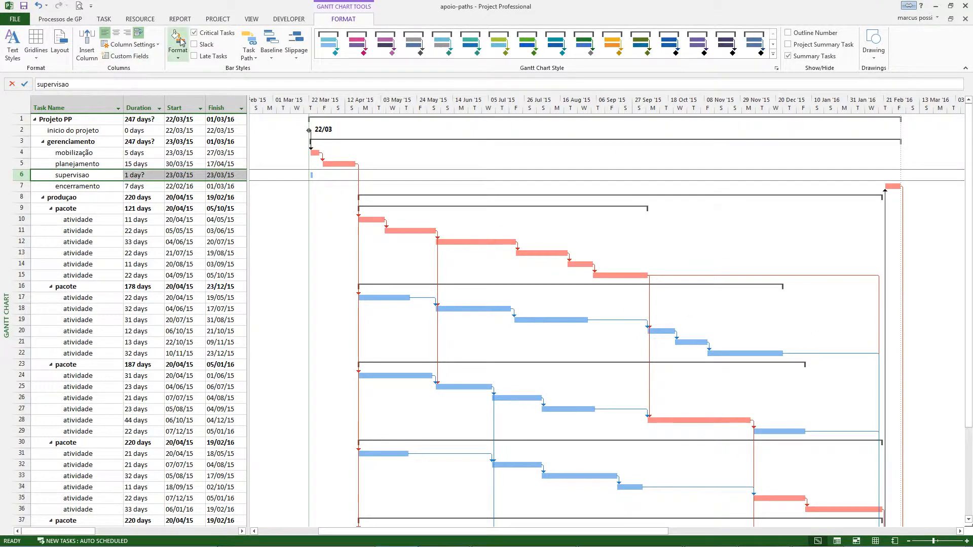
right_click(536, 150)
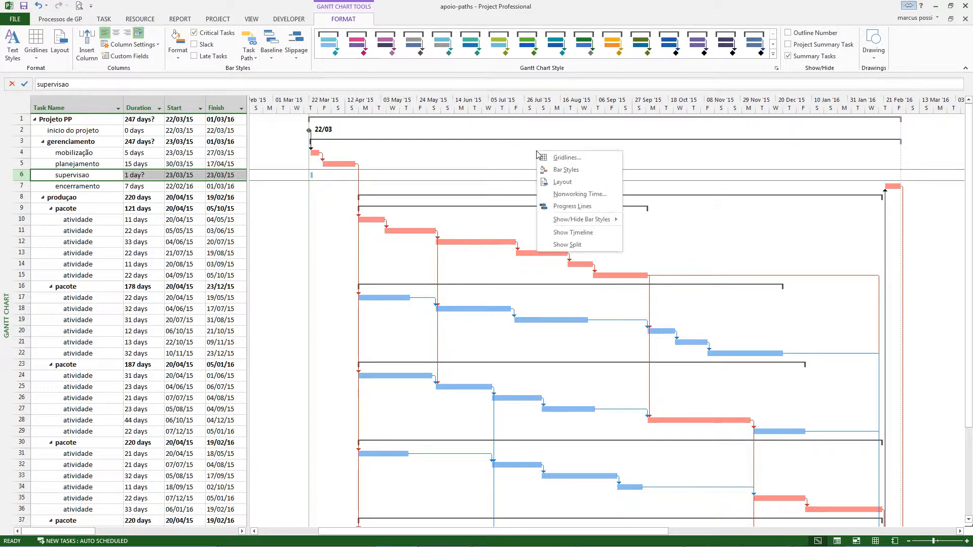
click(558, 174)
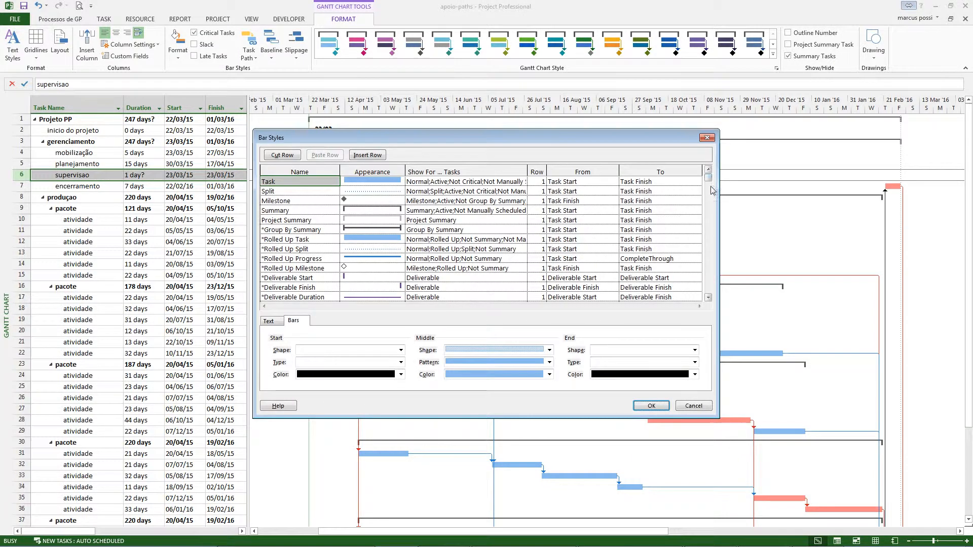
drag(708, 179, 707, 215)
scroll(404, 207, up, 4)
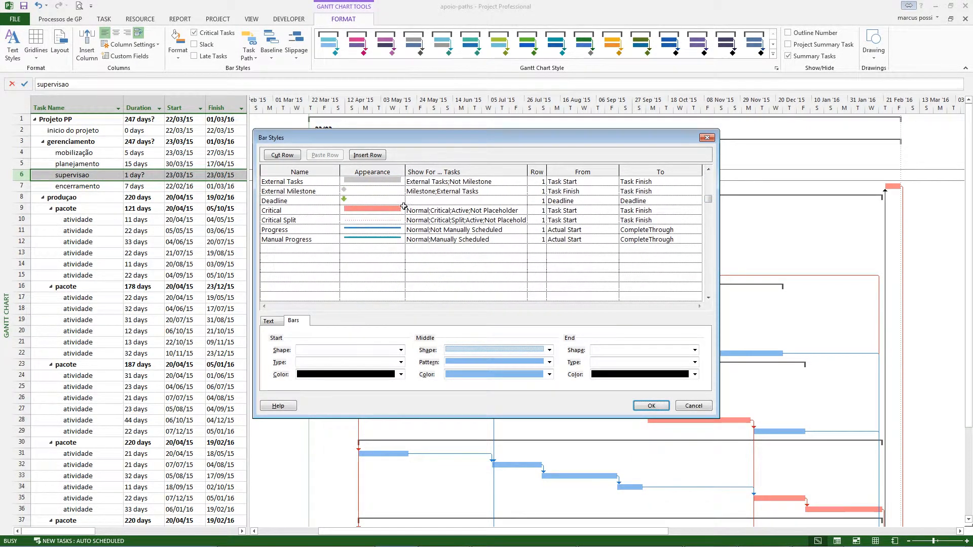
click(320, 212)
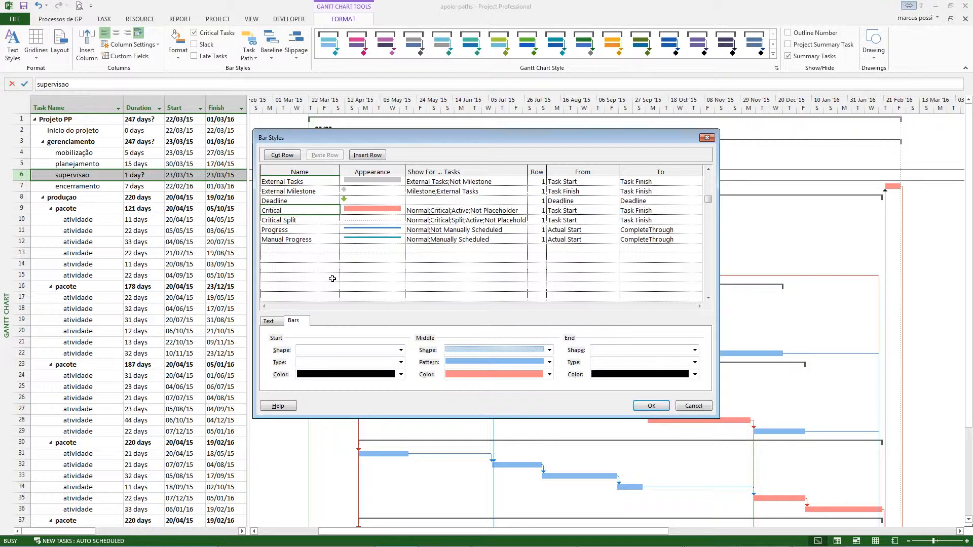
click(707, 138)
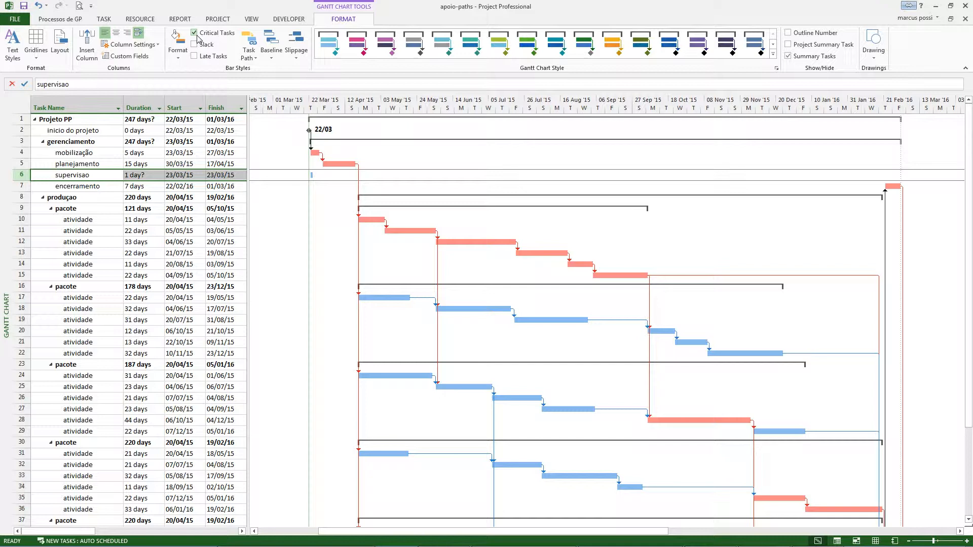
- Turn off the critical task highlighting and toggle the slack lines on and off
click(194, 33)
click(196, 45)
click(194, 44)
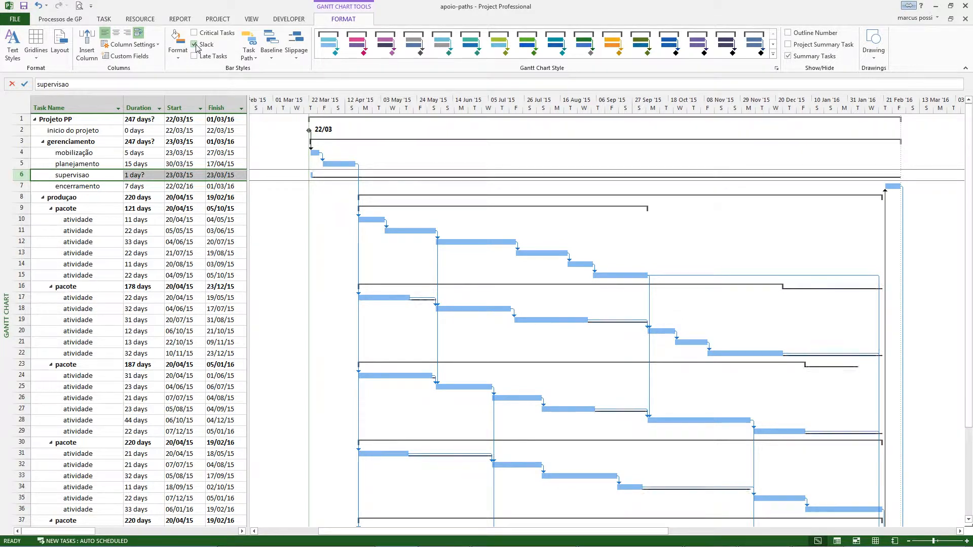
click(196, 45)
click(194, 44)
- Set the Gantt Chart layout to display no link lines between the task bars
right_click(743, 242)
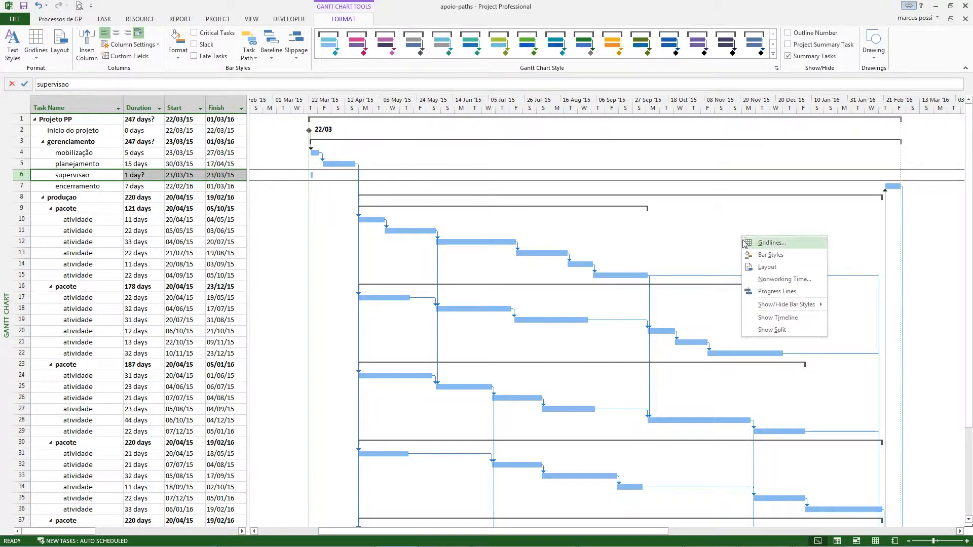
click(767, 267)
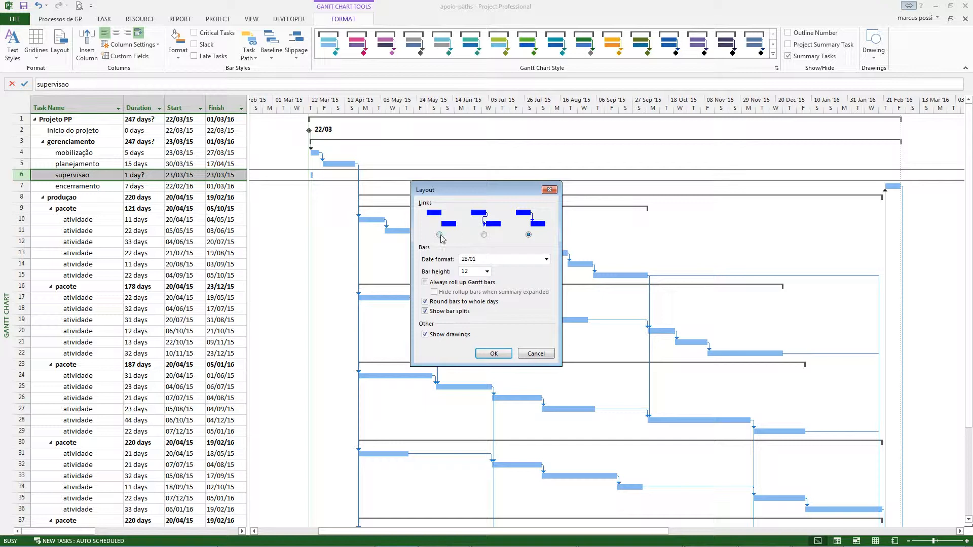
click(494, 353)
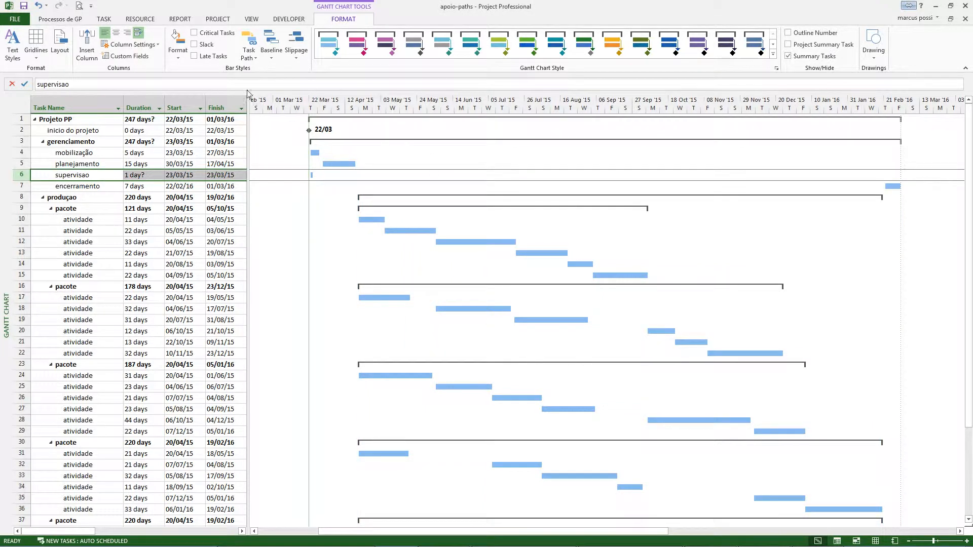
- Show the slack lines, compare the activities in rows 17 and 18, and hide the slack again
click(195, 45)
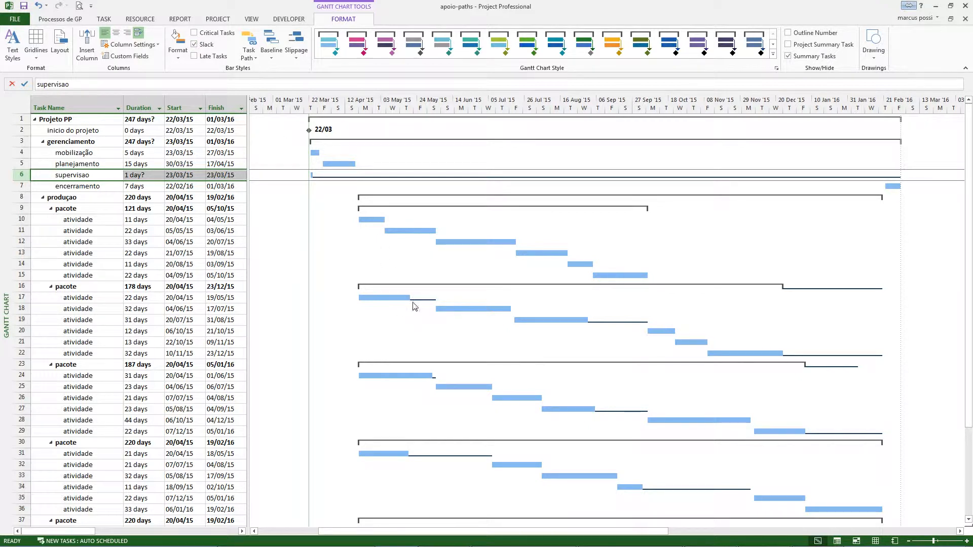
click(389, 307)
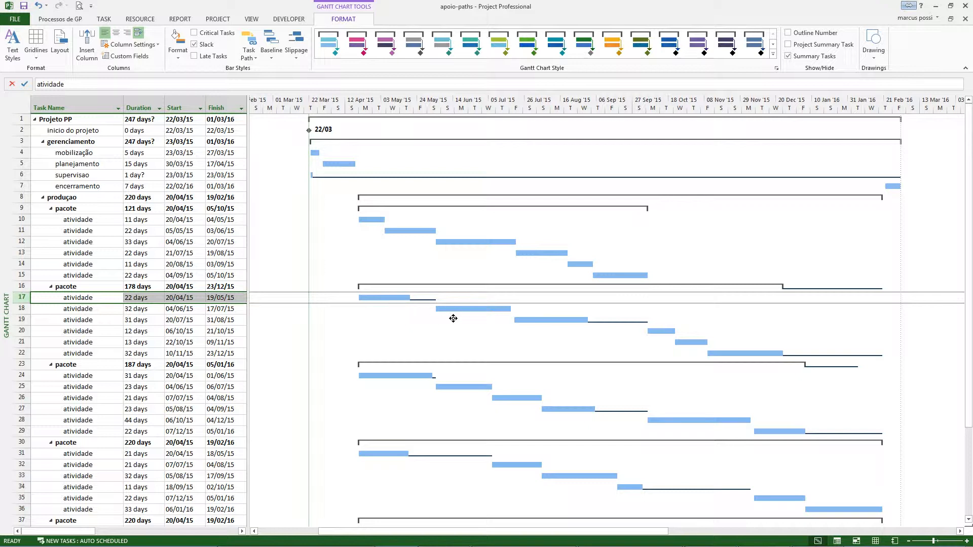
key(Down)
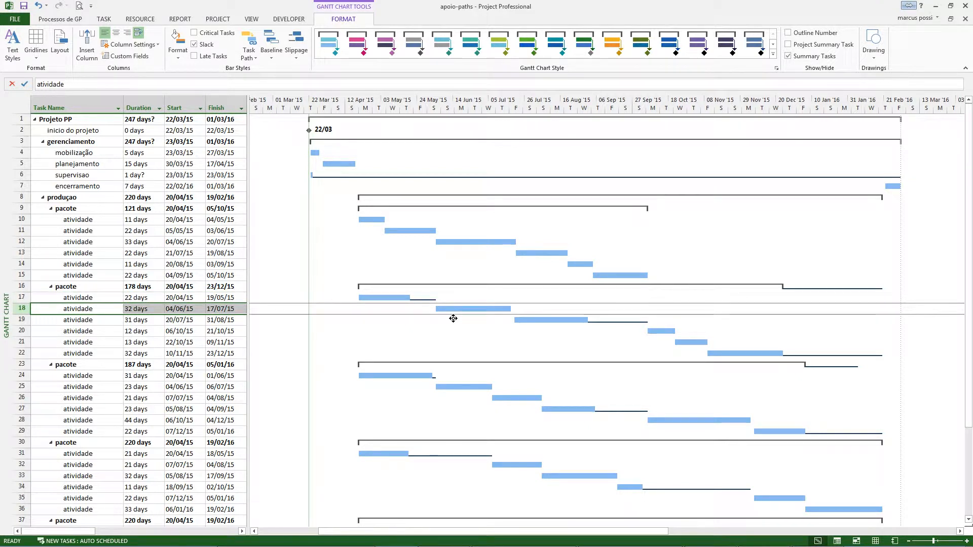
click(194, 45)
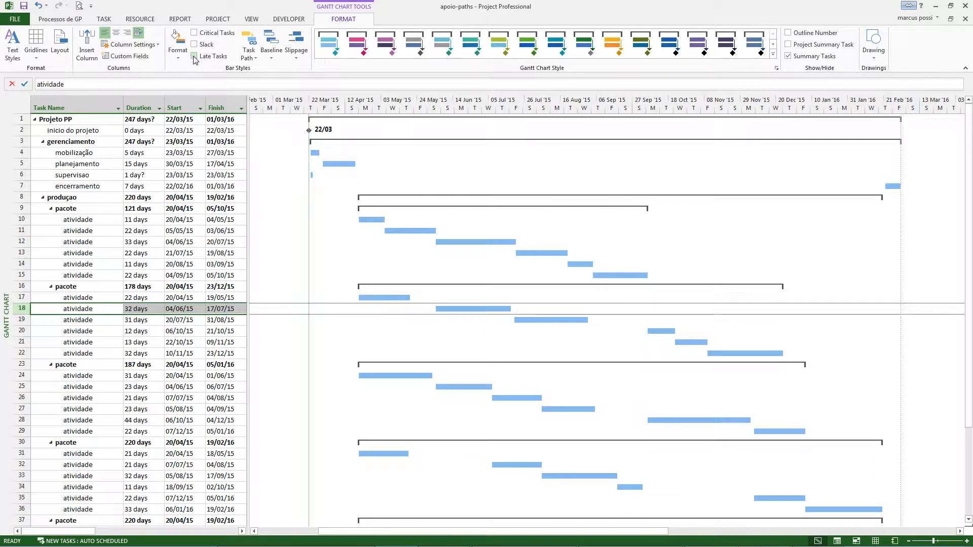
- Toggle the Late Tasks bar formatting on and off to check its effect on the chart
click(194, 57)
click(194, 56)
scroll(258, 127, down, 2)
scroll(259, 126, up, 2)
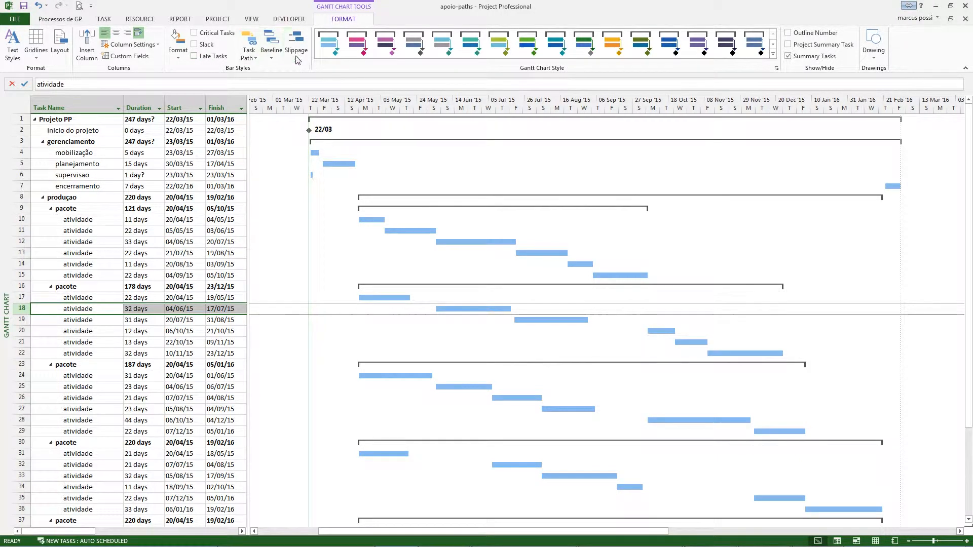
- Display the slack lines on the Gantt bars, toggling them to compare the chart with and without slack
click(194, 44)
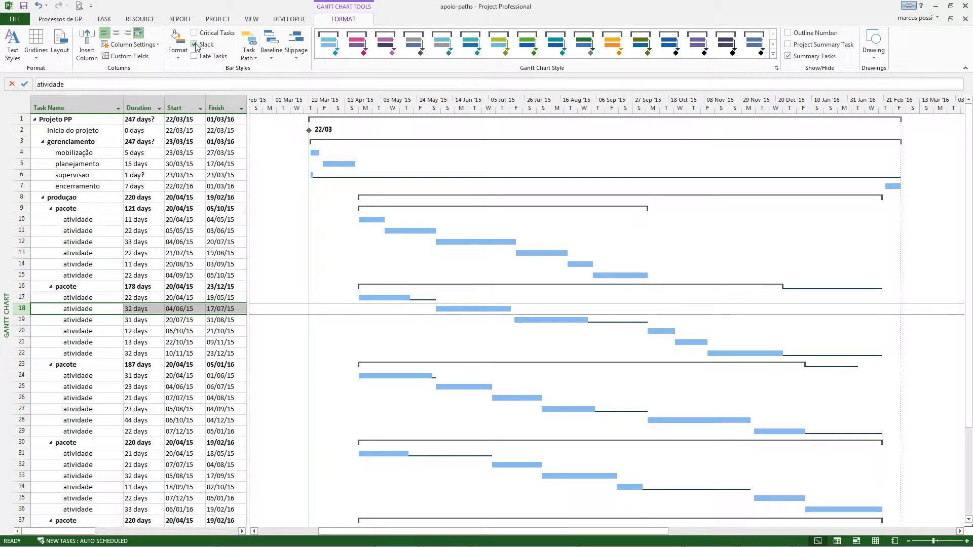
click(195, 45)
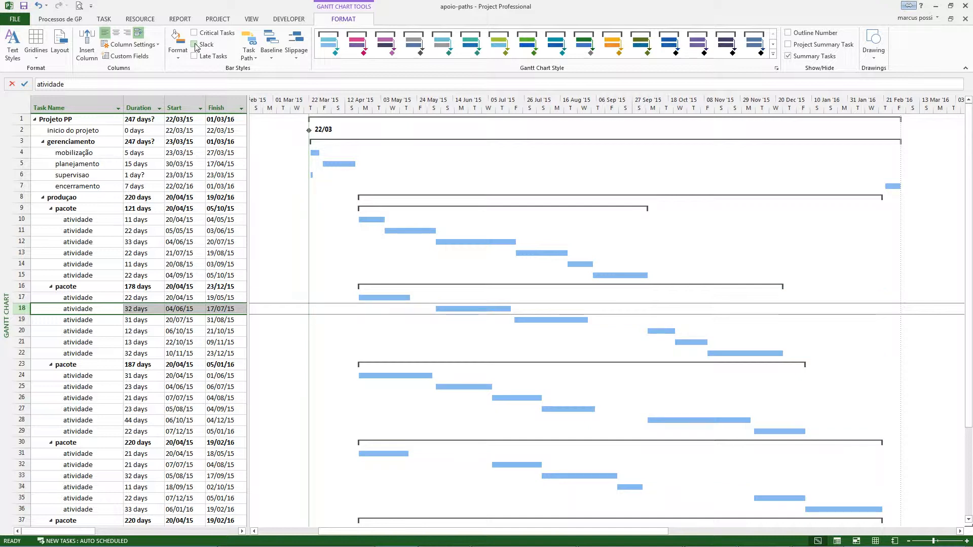
click(195, 45)
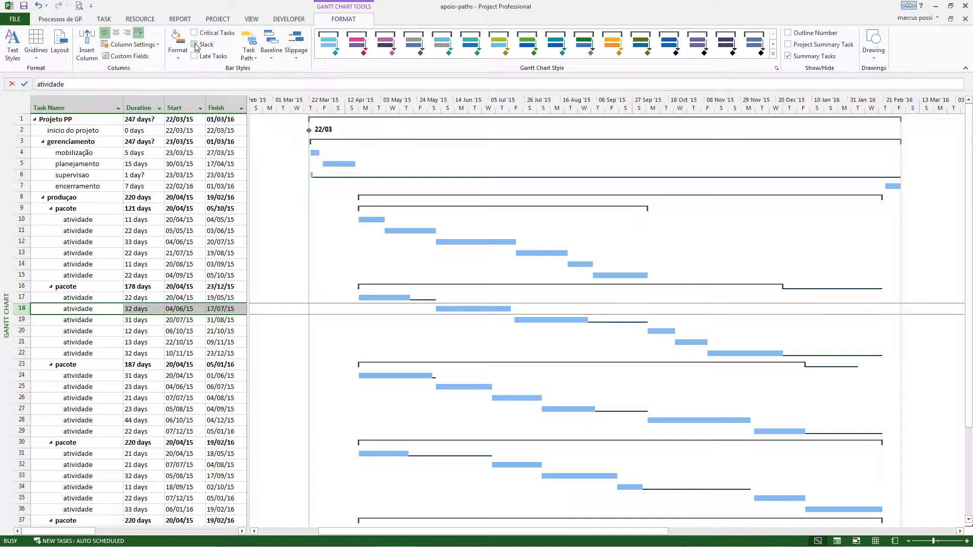
- Toggle the slack lines off and on, and set the Slack bar style to show only for Normal tasks
click(195, 45)
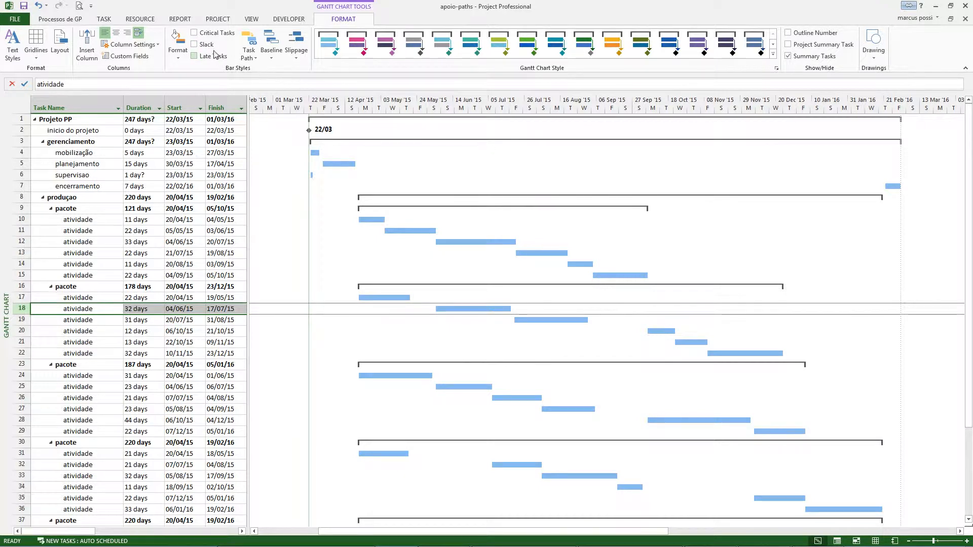
click(195, 44)
double_click(544, 163)
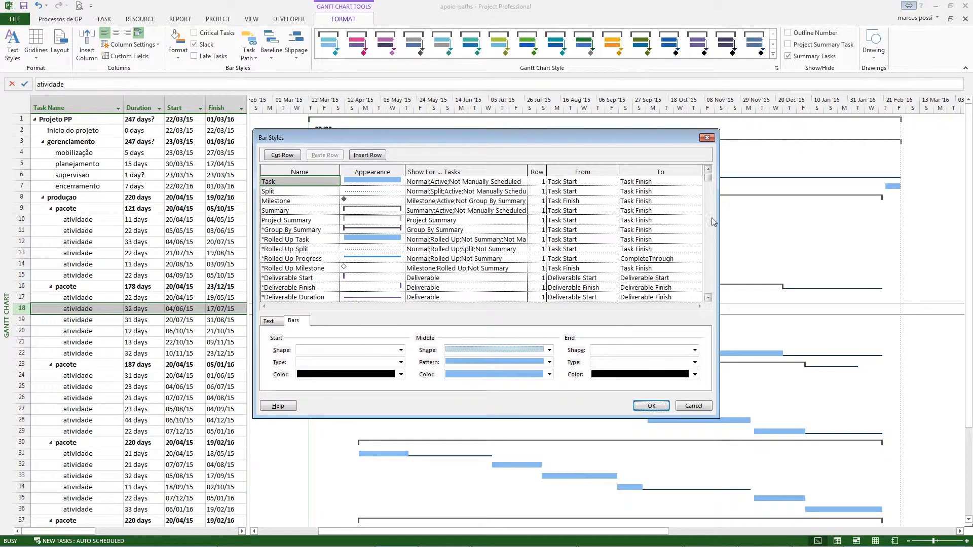
drag(708, 178, 707, 202)
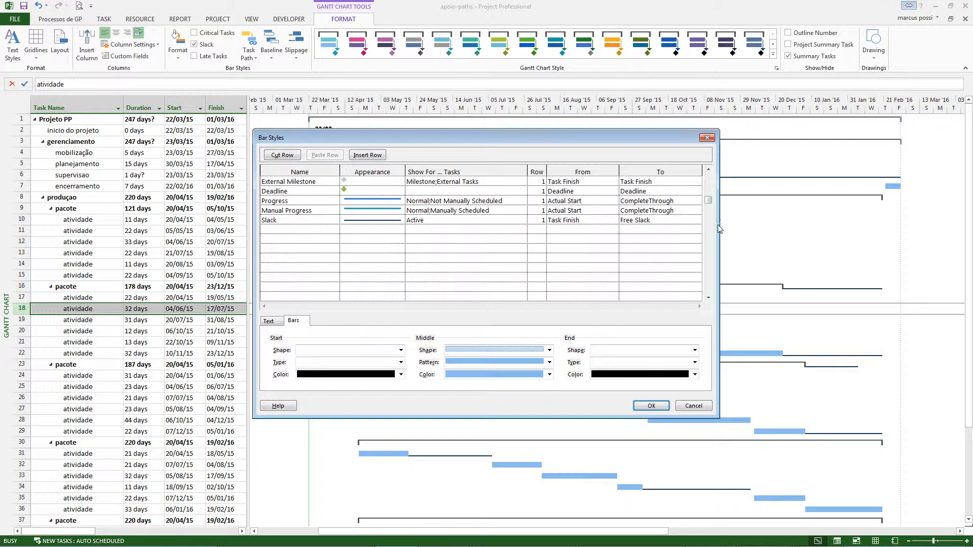
click(658, 221)
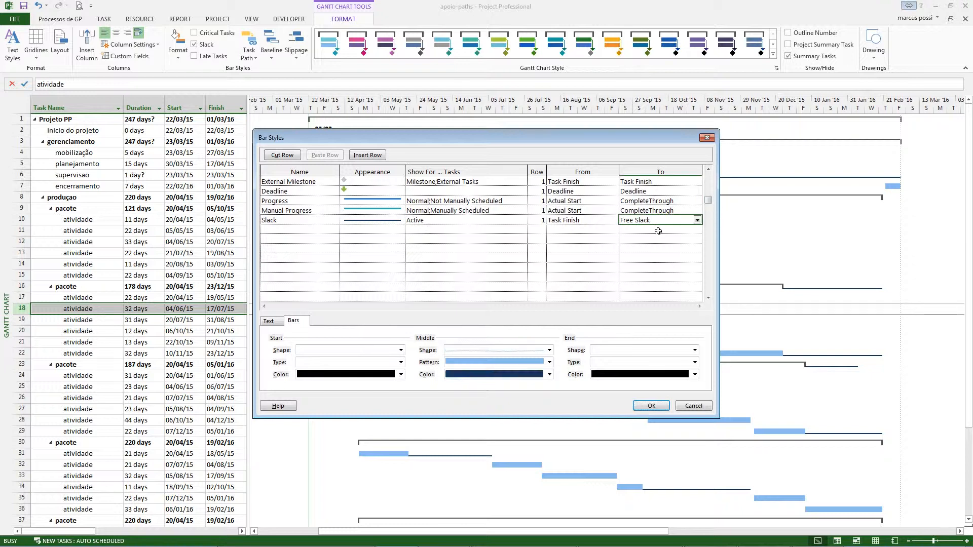
click(581, 221)
click(450, 230)
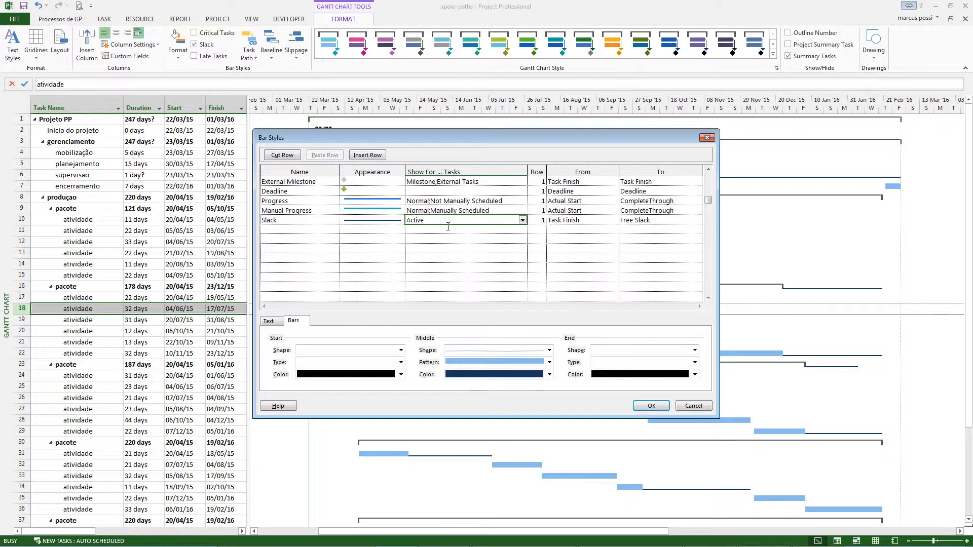
text(Normal)
click(450, 230)
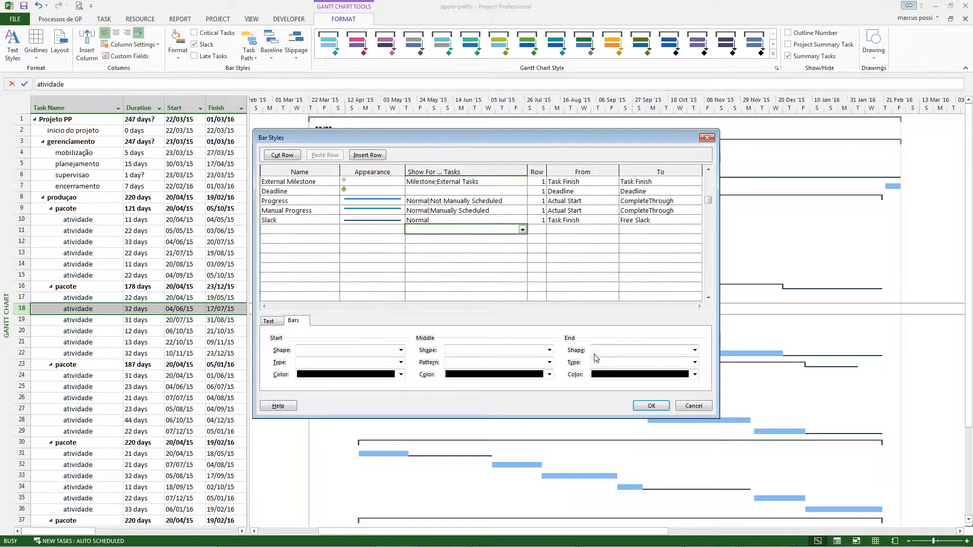
click(658, 405)
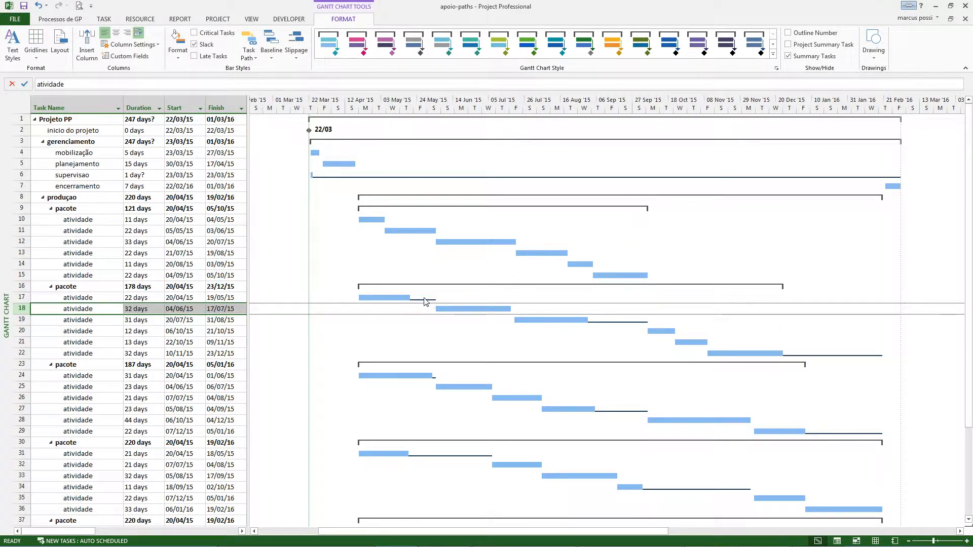
- Change the colour of the Slack bar style's middle line to red and apply it to the chart
double_click(565, 232)
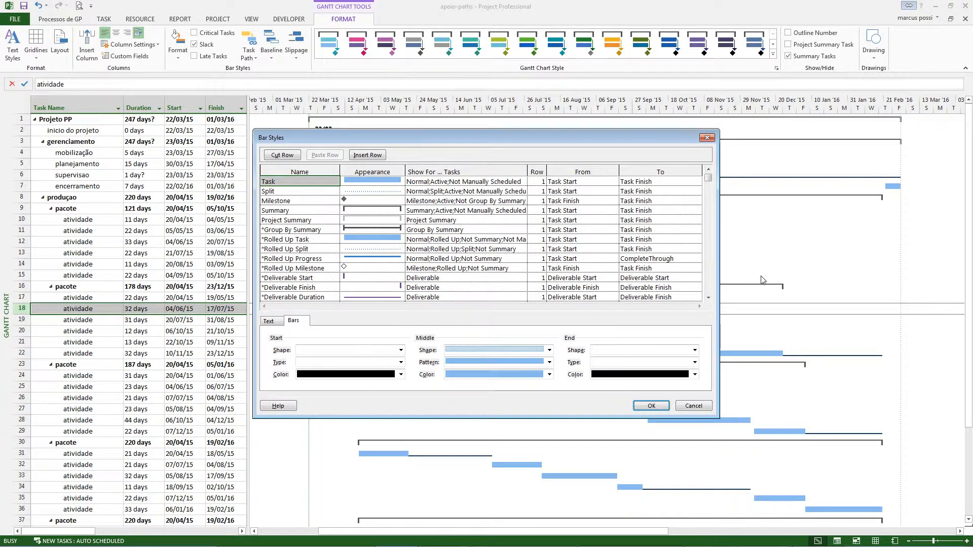
scroll(592, 269, down, 15)
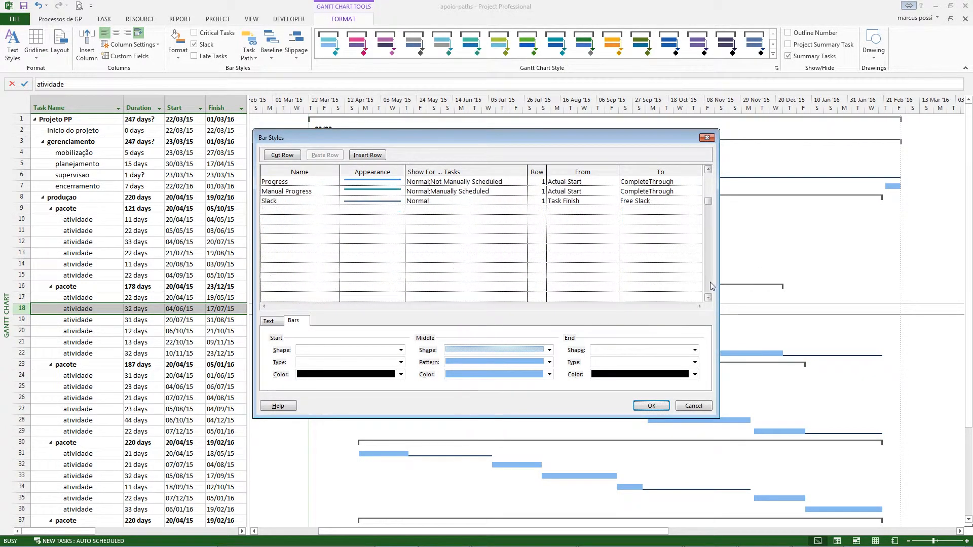
click(372, 201)
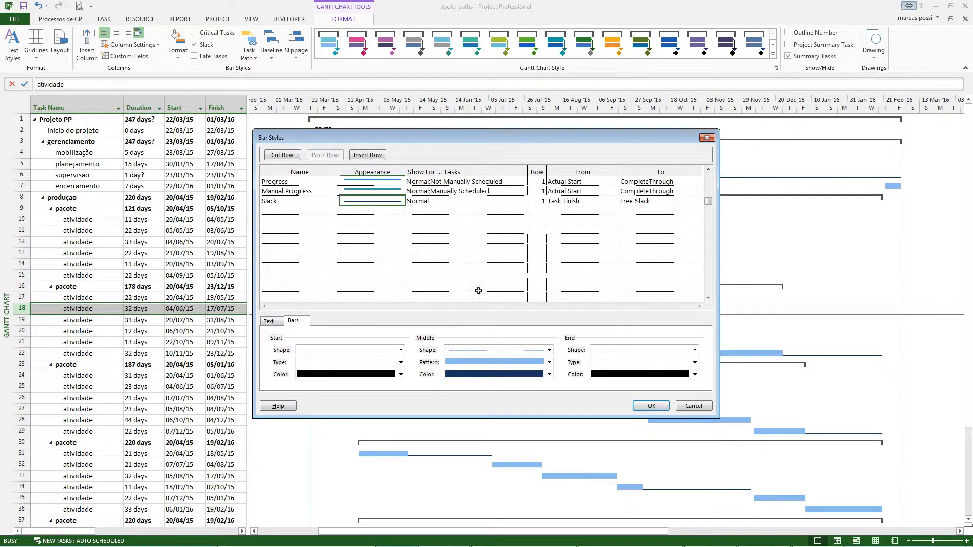
click(536, 375)
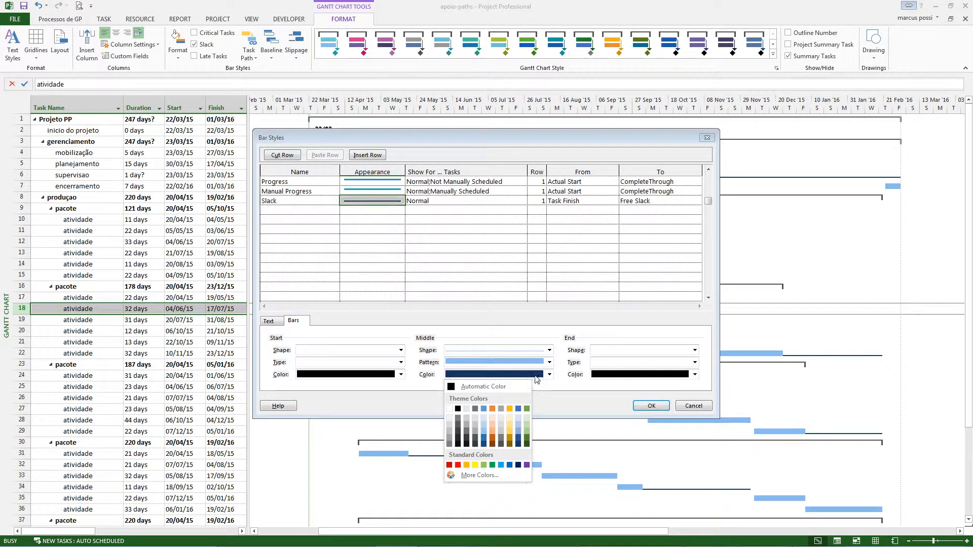
click(457, 464)
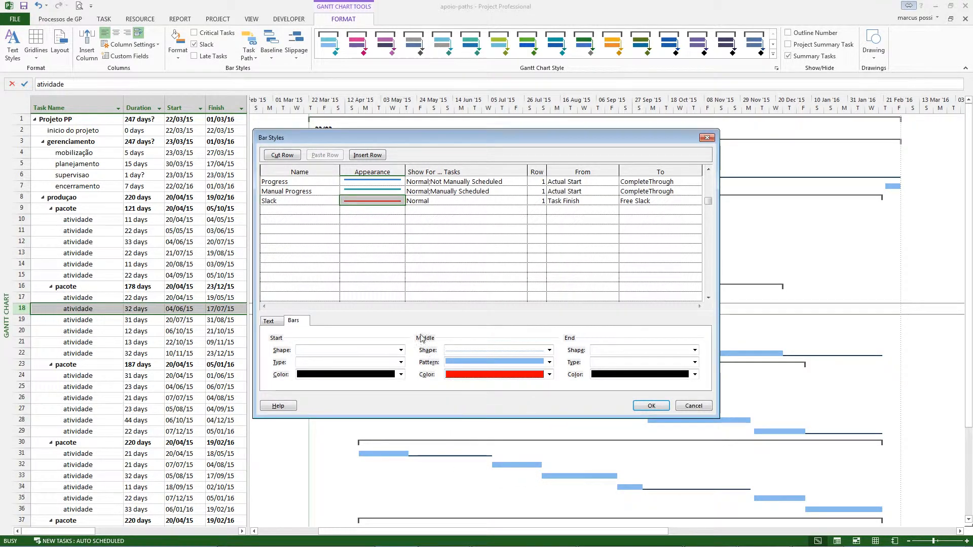
click(651, 406)
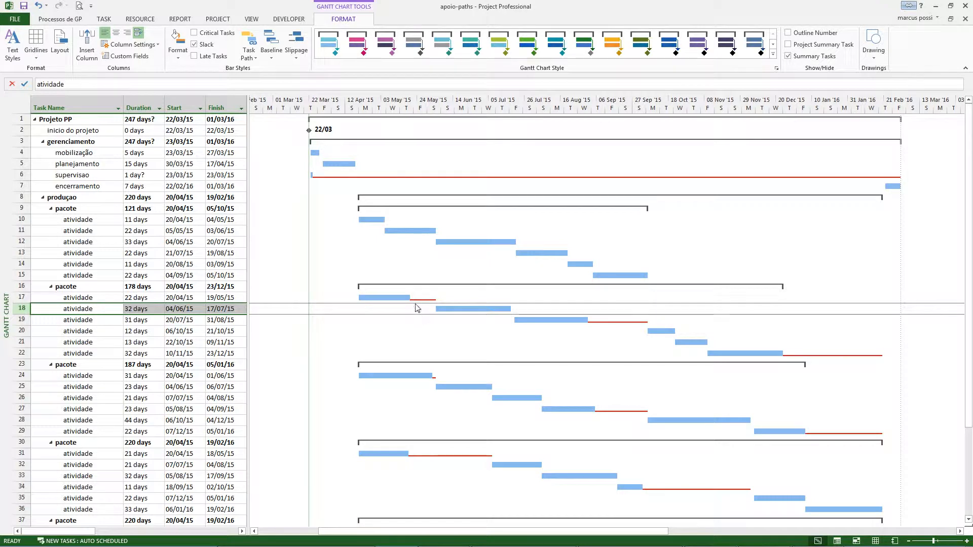
- Add a new bar style named "total slack" in the first empty row below Slack
double_click(719, 234)
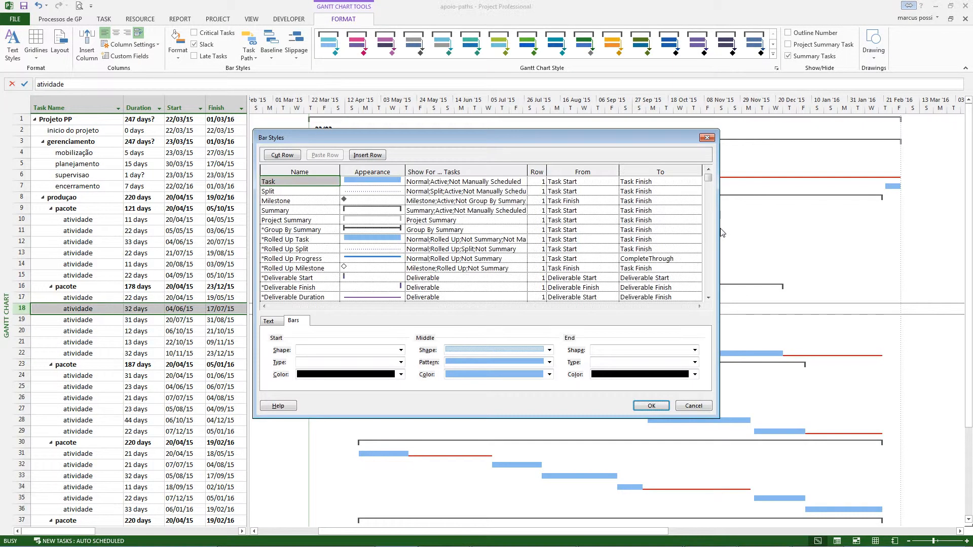
scroll(715, 239, down, 4)
scroll(715, 239, down, 5)
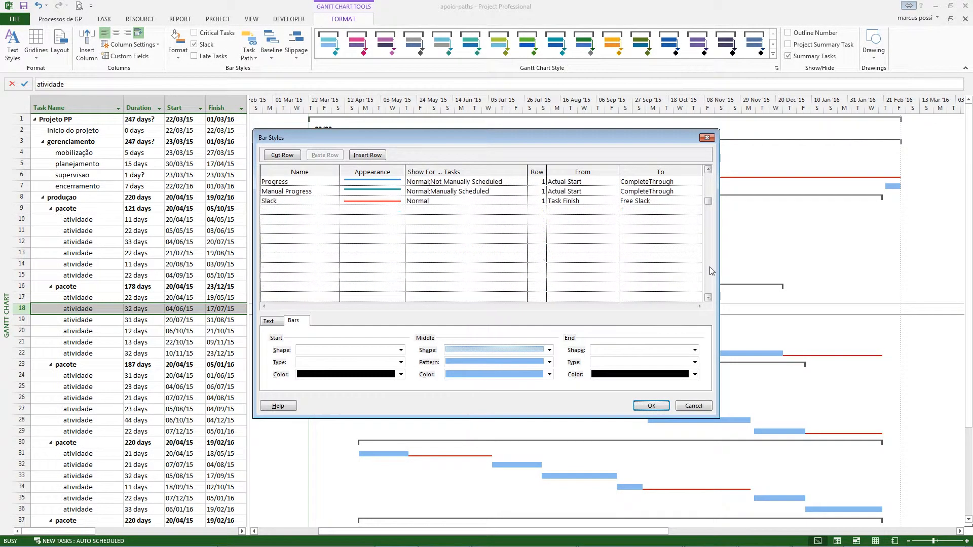
click(336, 210)
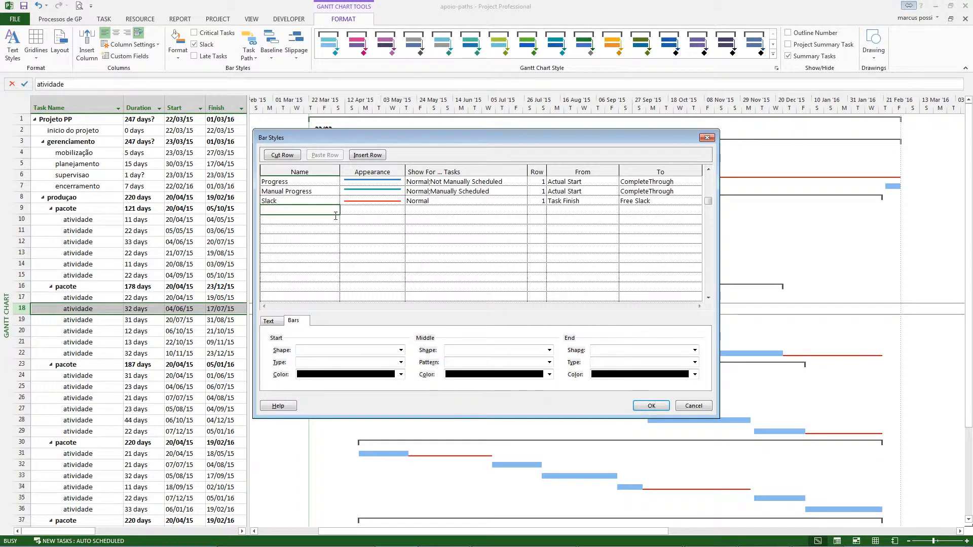
text(total)
text( s)
text(a)
text(l)
text(ck)
key(Tab)
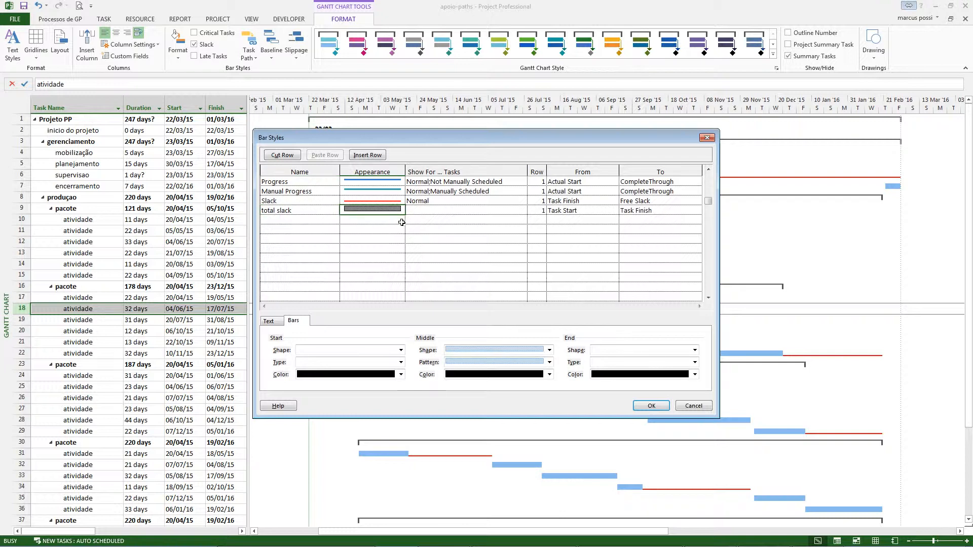
- Give the total slack bar a solid fill pattern and a thin line as its middle shape
click(487, 375)
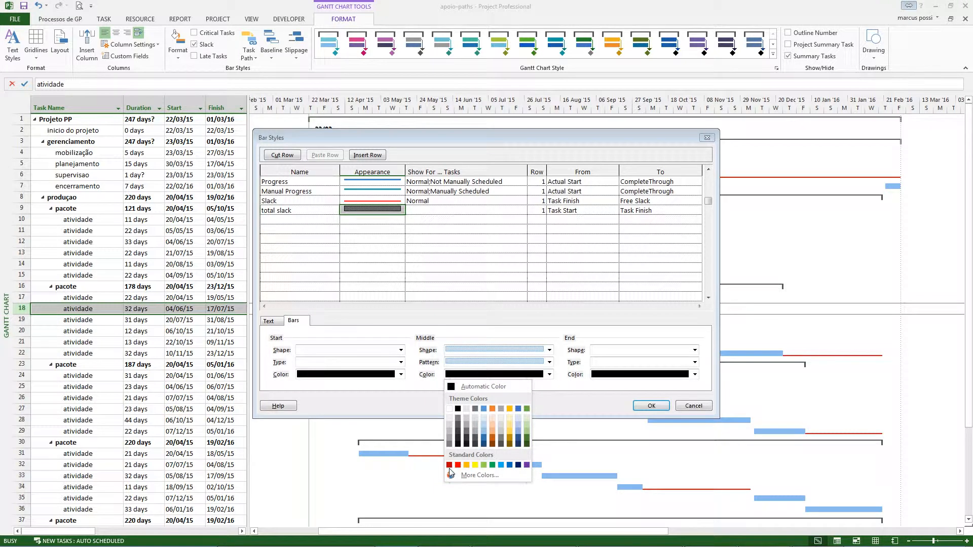
click(504, 363)
click(504, 363)
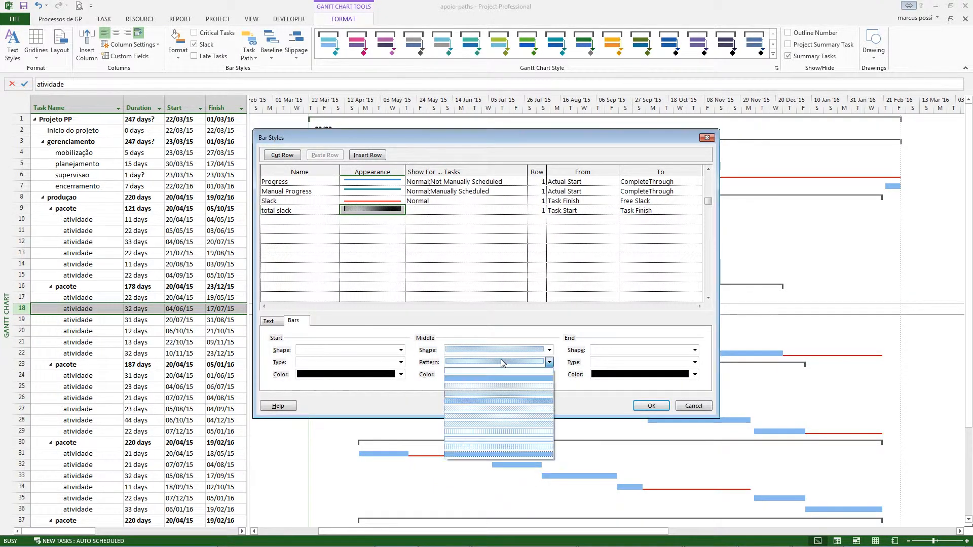
click(505, 379)
click(506, 350)
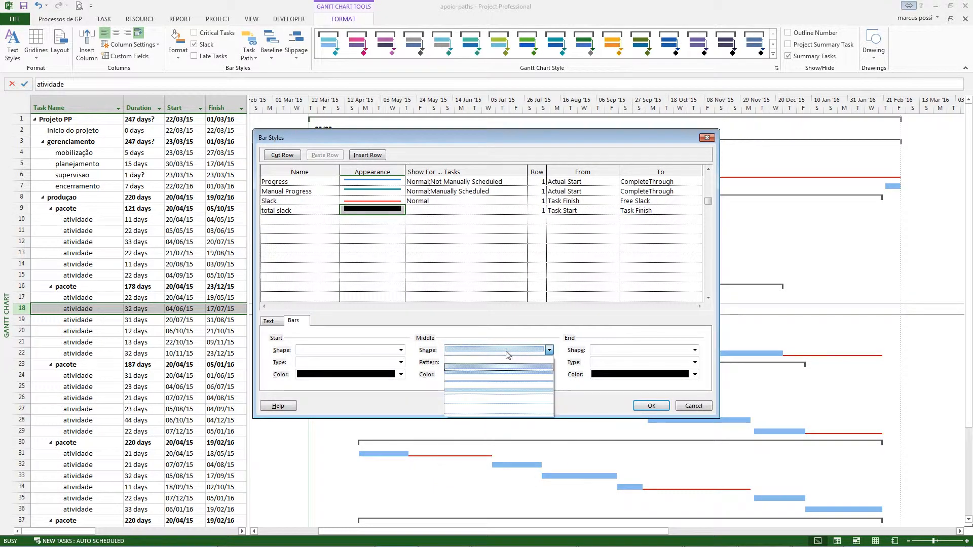
click(507, 406)
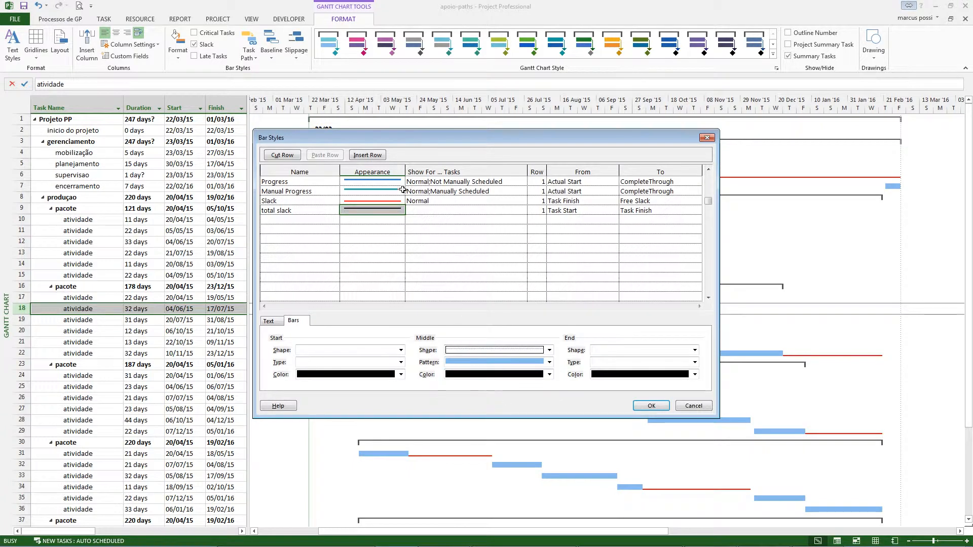
- Make the total slack bar show for Normal tasks, running from Task Finish to Total Slack
click(424, 211)
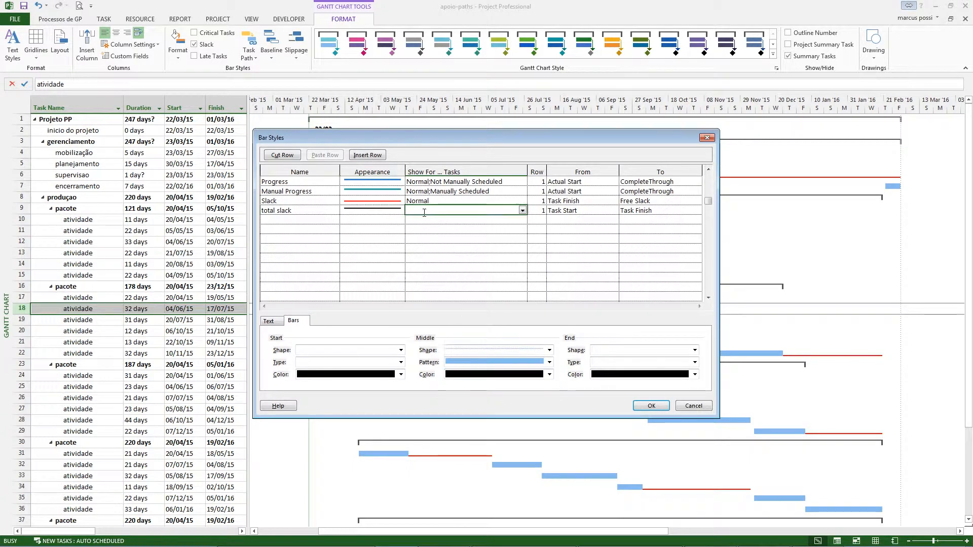
text(Normal)
key(Return)
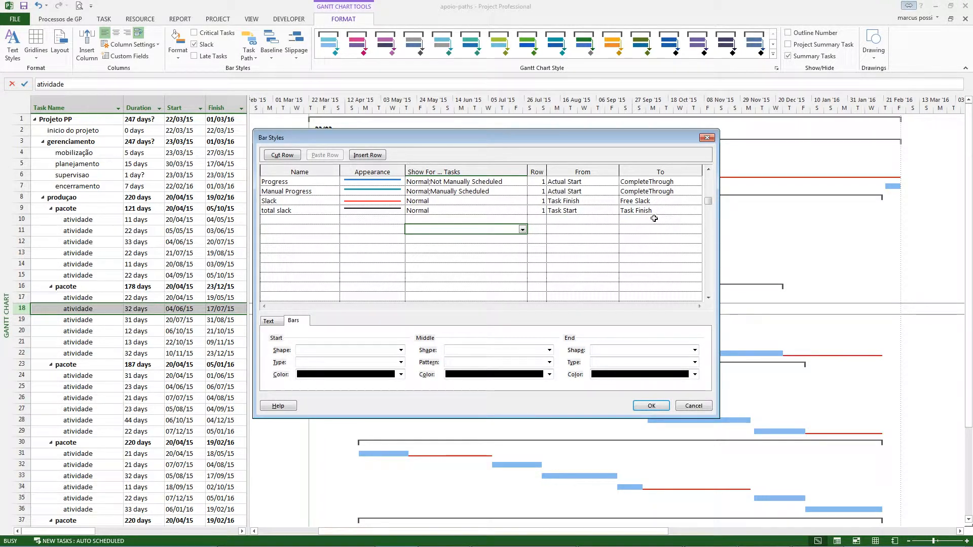
click(588, 212)
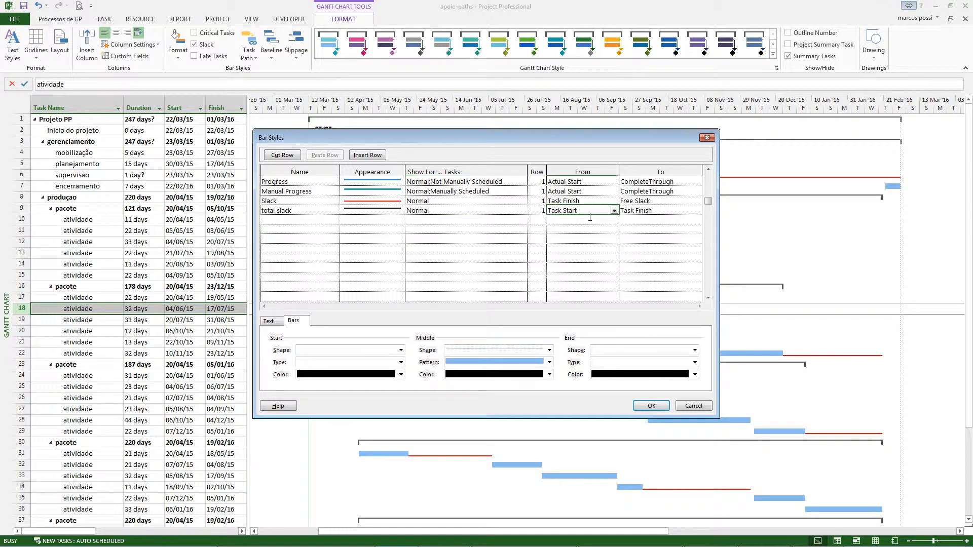
text(yt)
key(BackSpace)
key(BackSpace)
text(Task)
click(630, 212)
text(To)
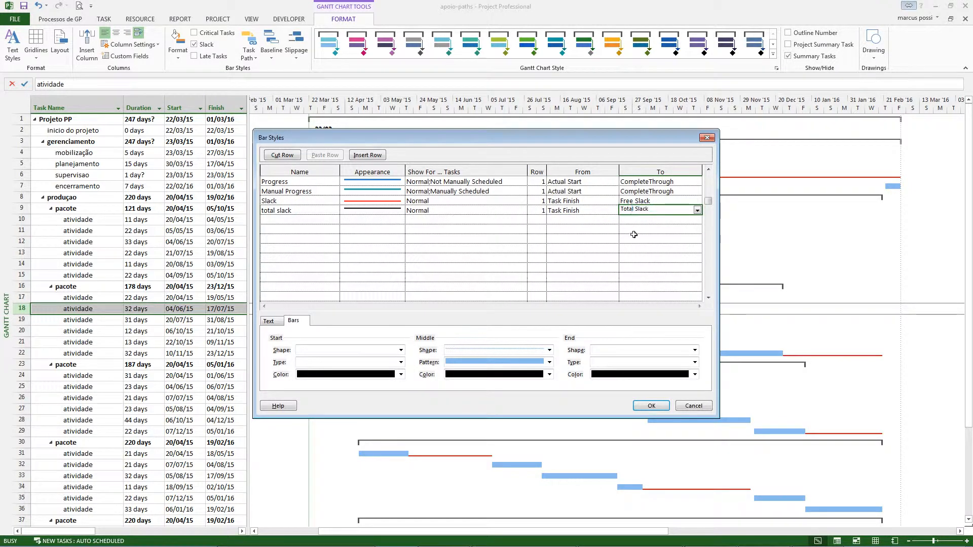
key(Return)
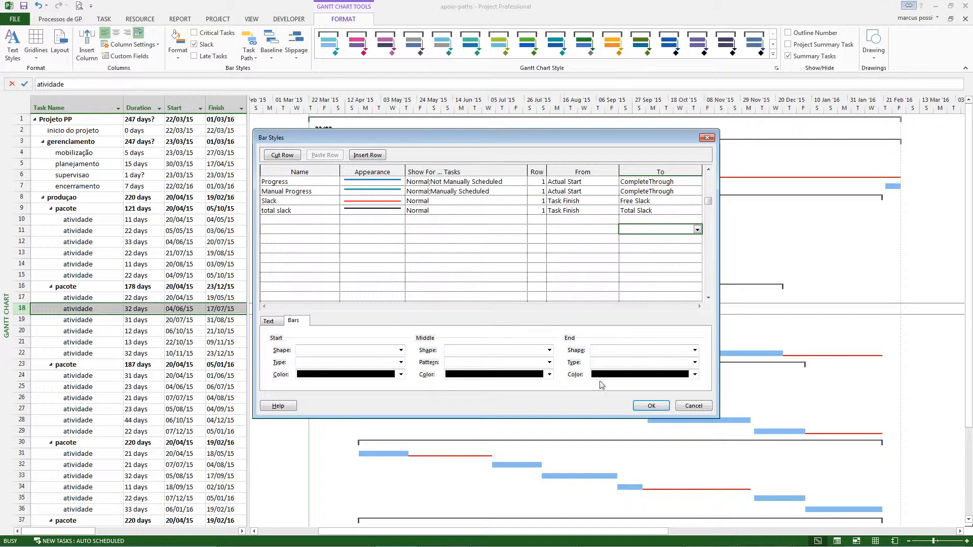
- Colour the total slack bar dark red and apply the bar styles to the chart
click(469, 212)
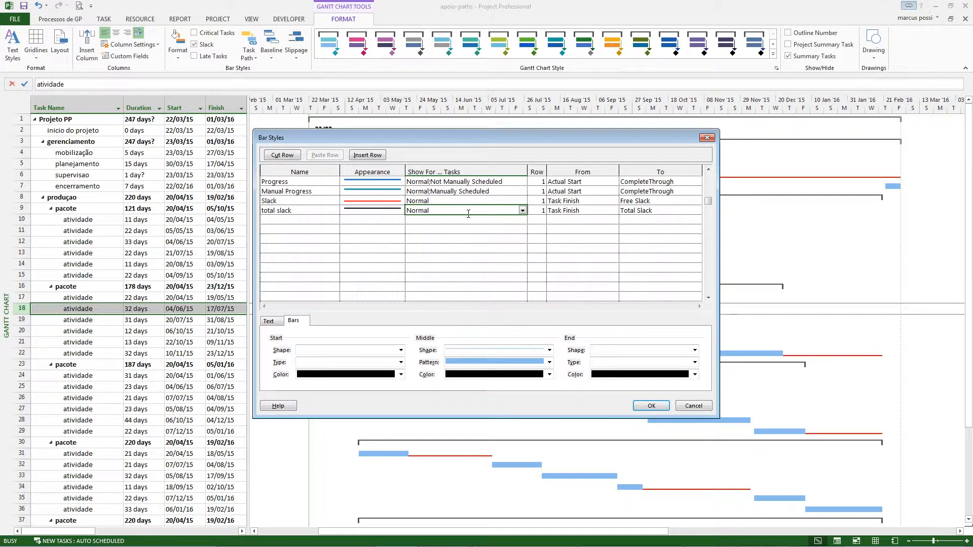
click(497, 375)
click(451, 471)
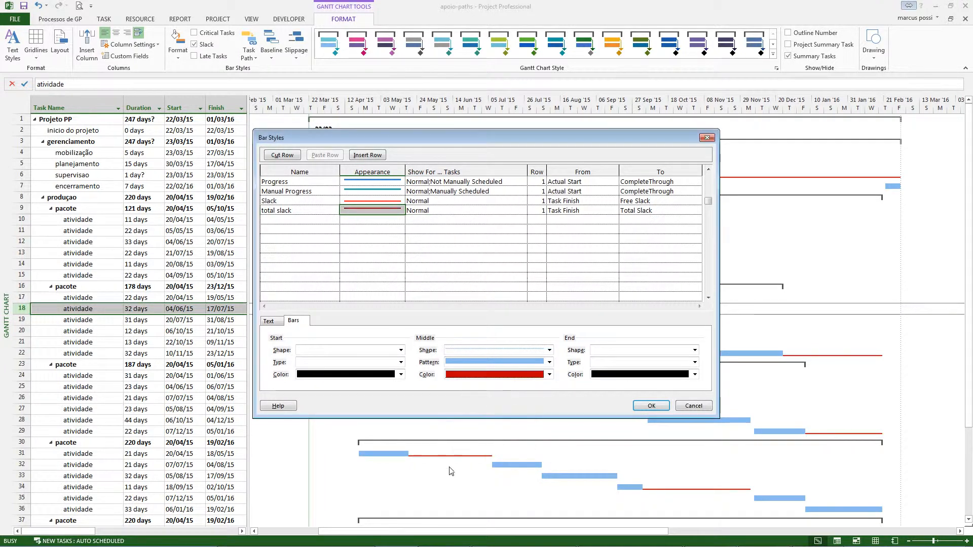
click(444, 211)
click(651, 406)
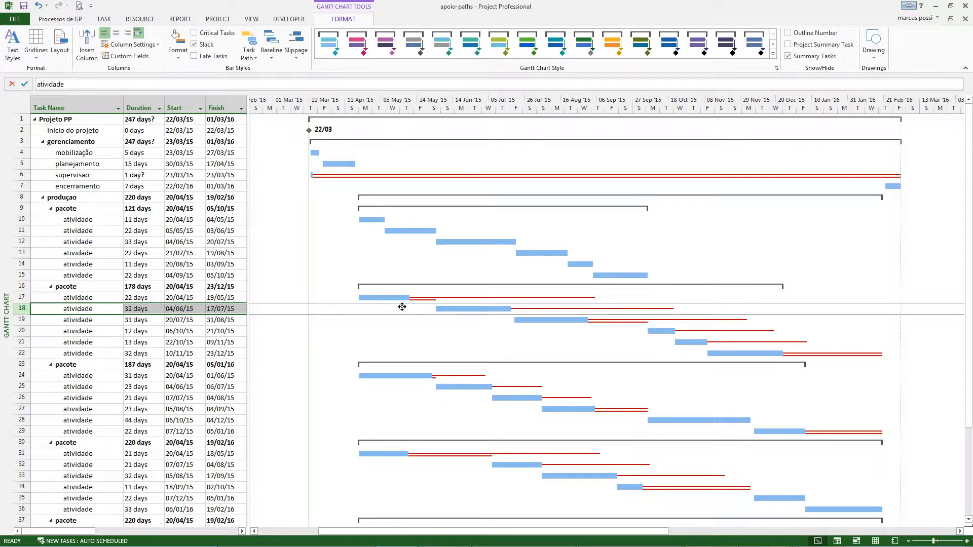
- Examine the free and total slack lines of the activities in rows 17 and 18 and down the chart
key(Up)
key(Down)
key(Up)
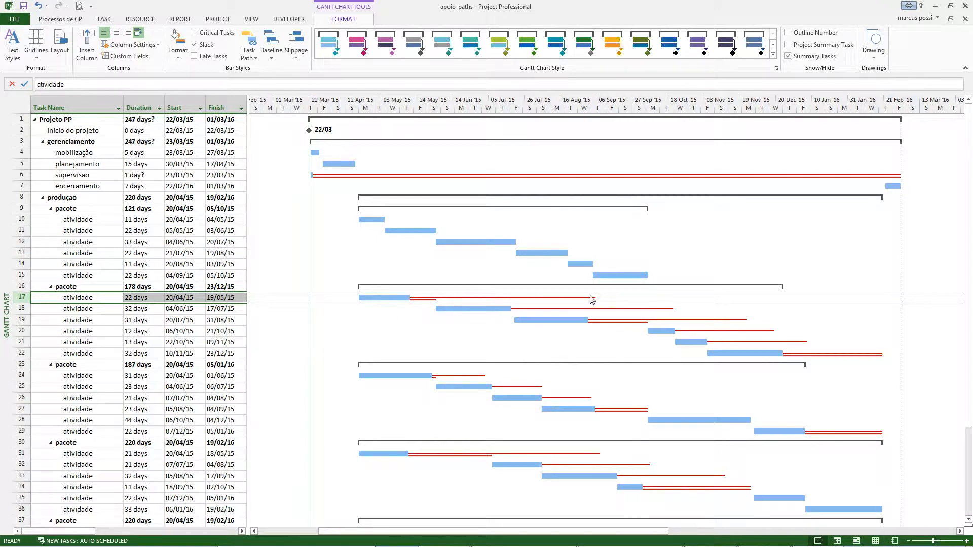
scroll(839, 236, down, 3)
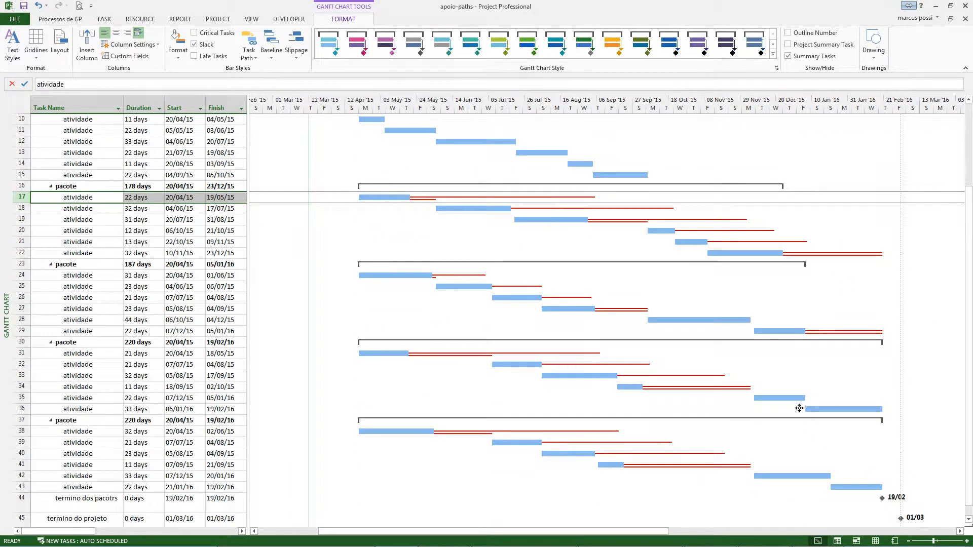
scroll(799, 406, up, 3)
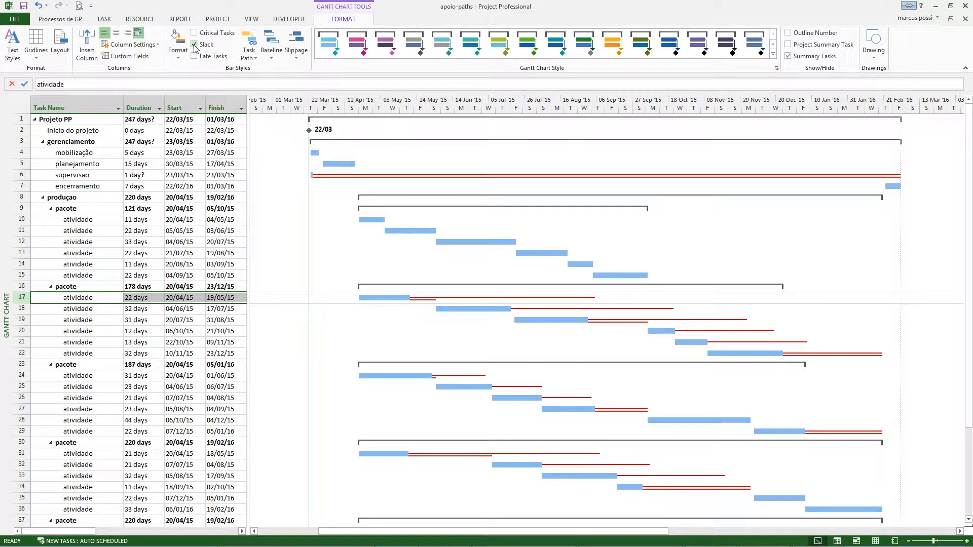
- Turn off the slack display and delete the total slack bar style from the chart
click(195, 45)
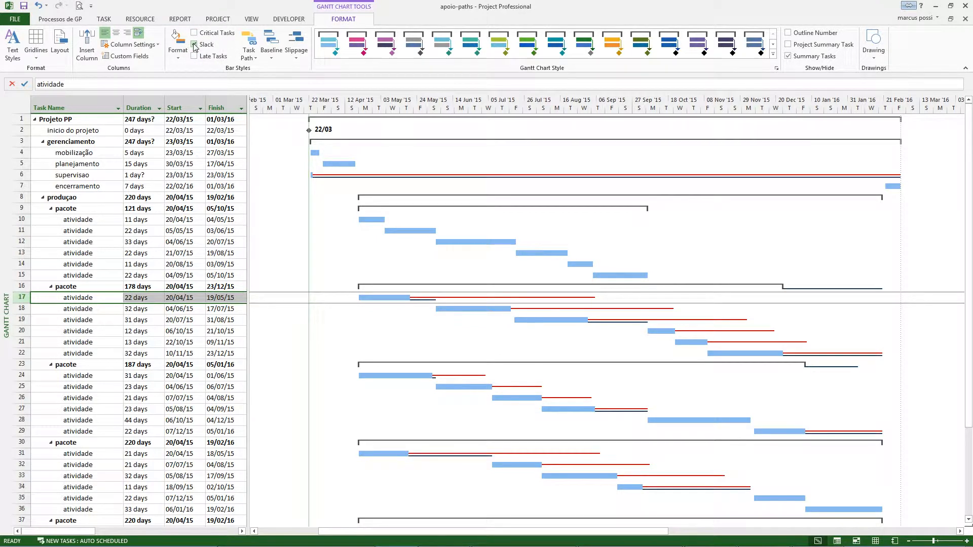
right_click(510, 157)
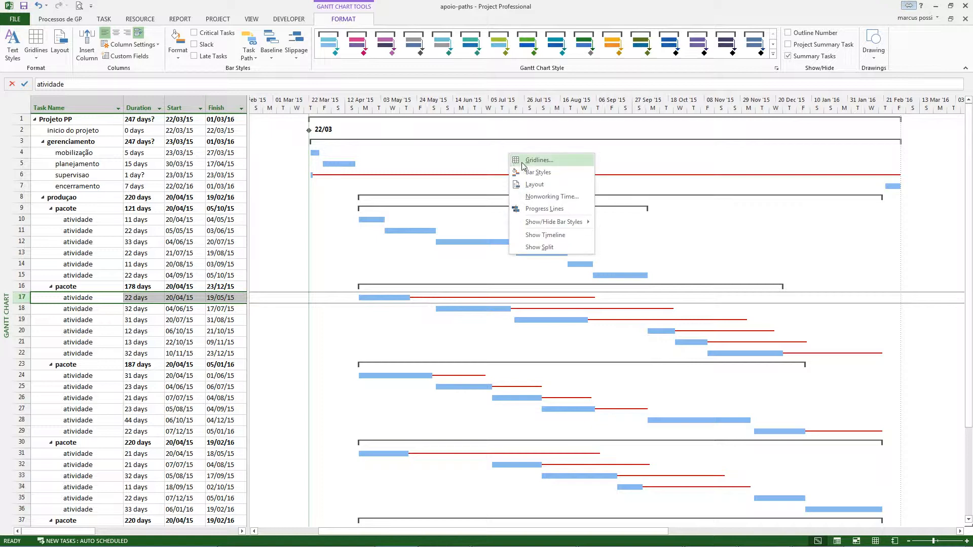
click(555, 174)
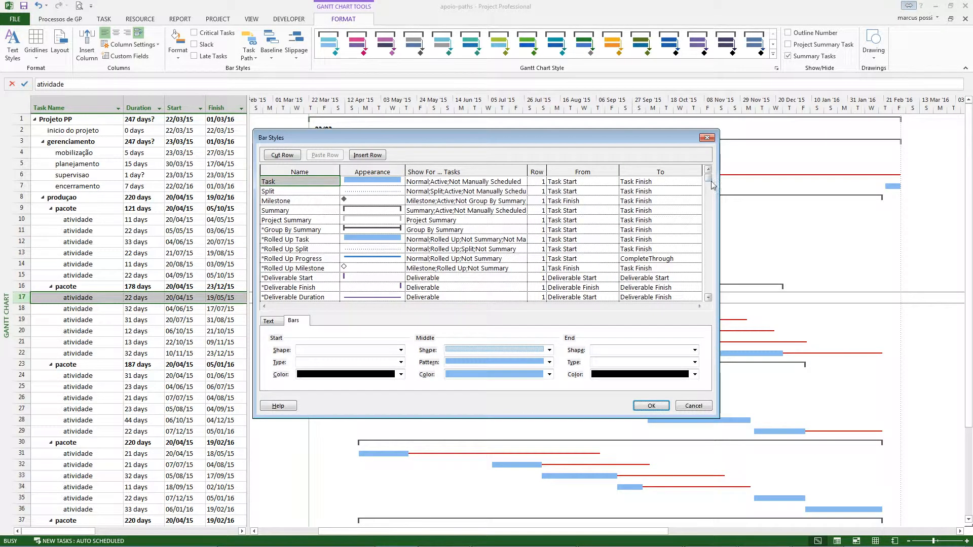
drag(708, 183, 720, 202)
click(317, 291)
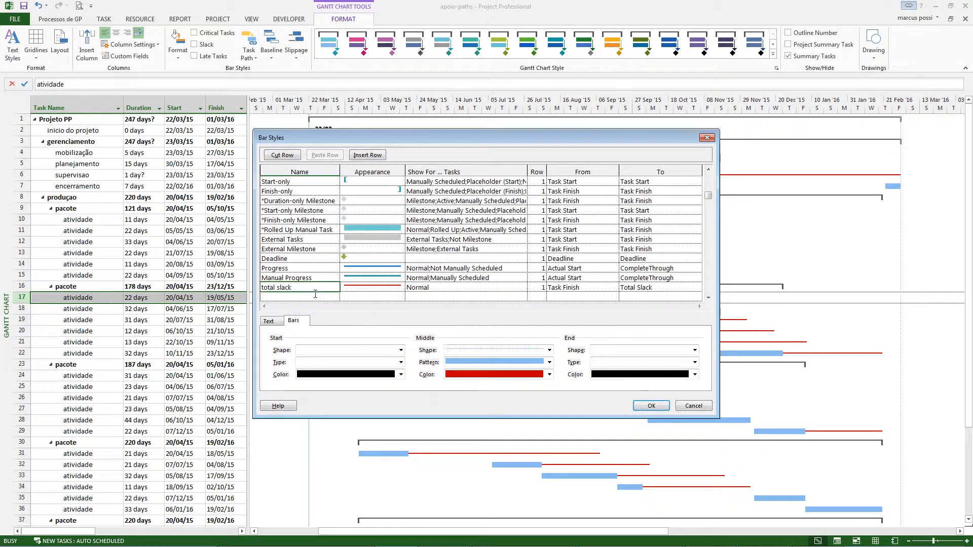
click(281, 155)
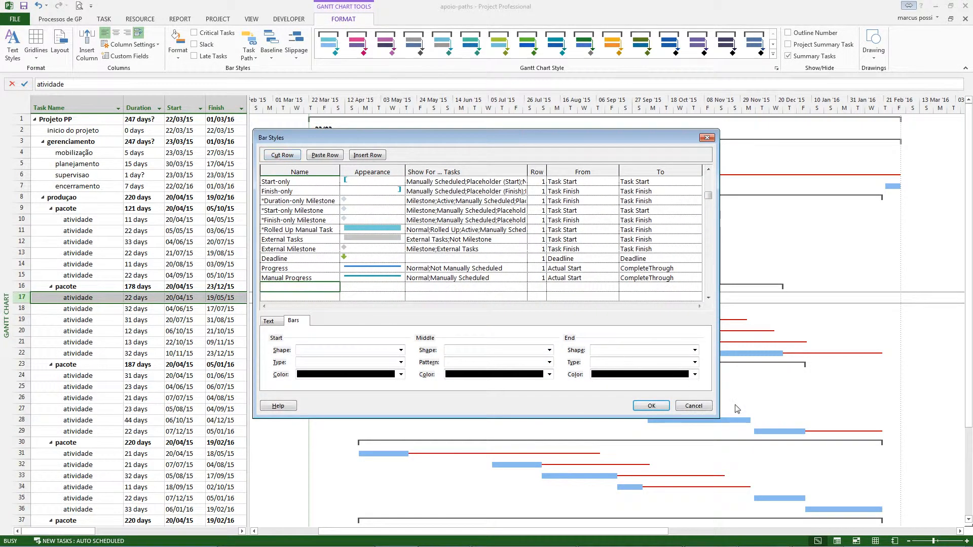
click(659, 407)
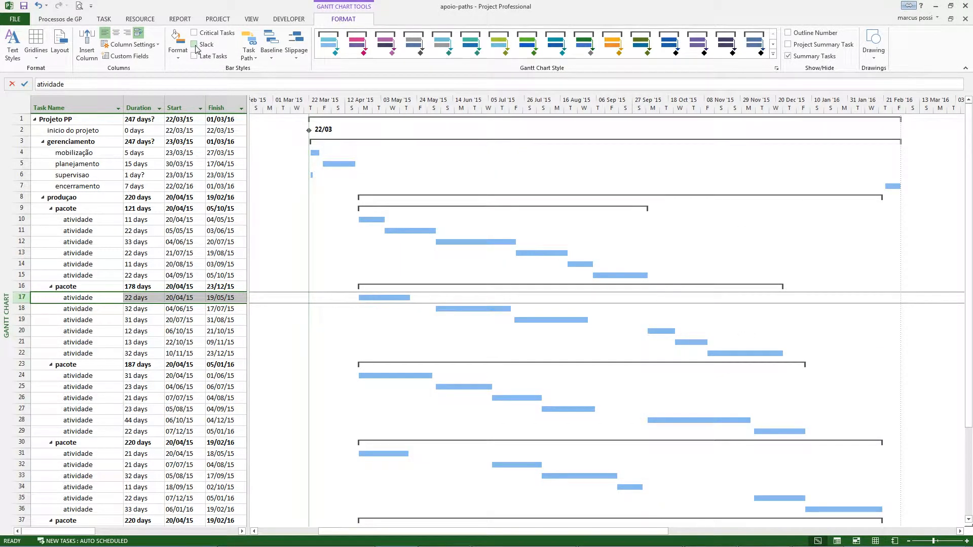
- Switch the slack and critical tasks display on and off again
click(196, 49)
click(196, 46)
click(194, 33)
click(196, 45)
click(196, 45)
click(194, 33)
- Review the bar style list and the individual bar formatting of the activity in row 17 without changing anything
click(179, 58)
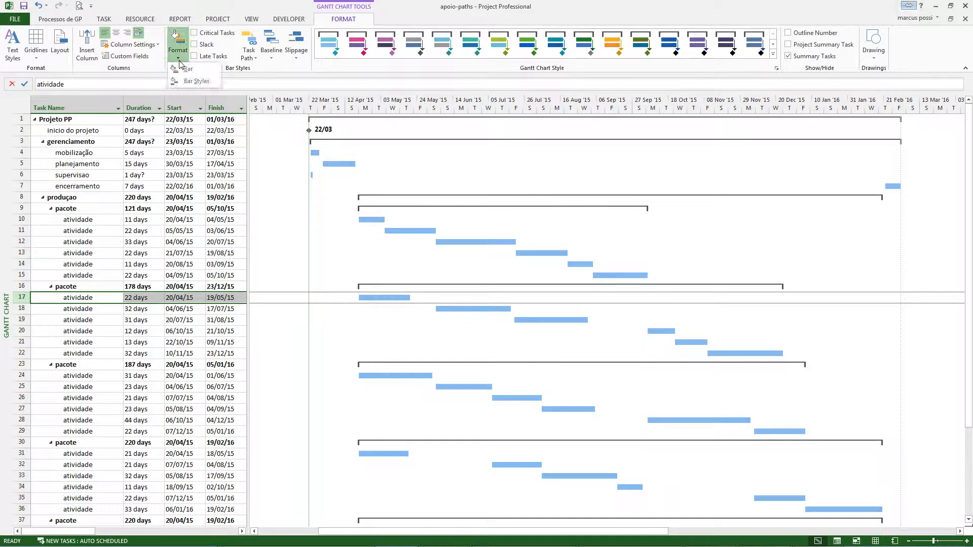
click(193, 81)
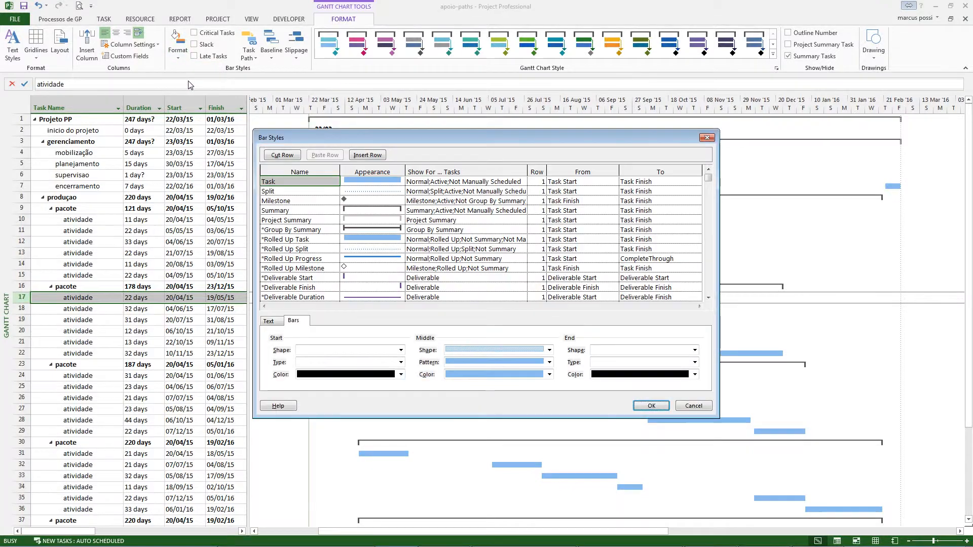
click(707, 138)
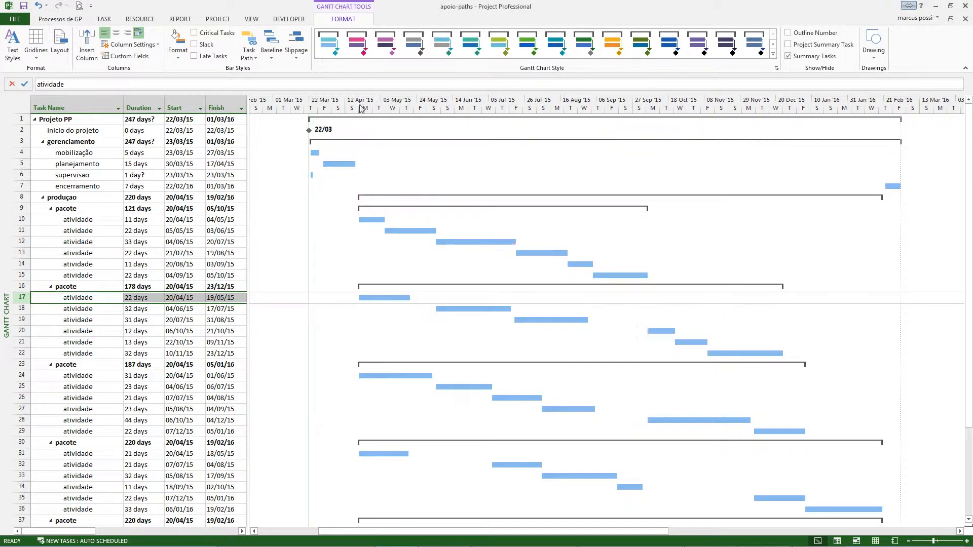
click(178, 56)
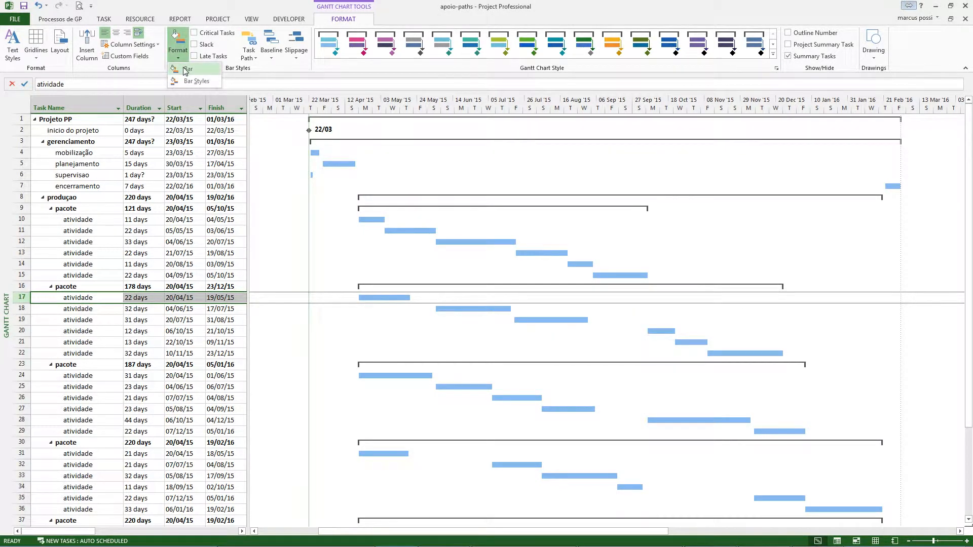
click(186, 69)
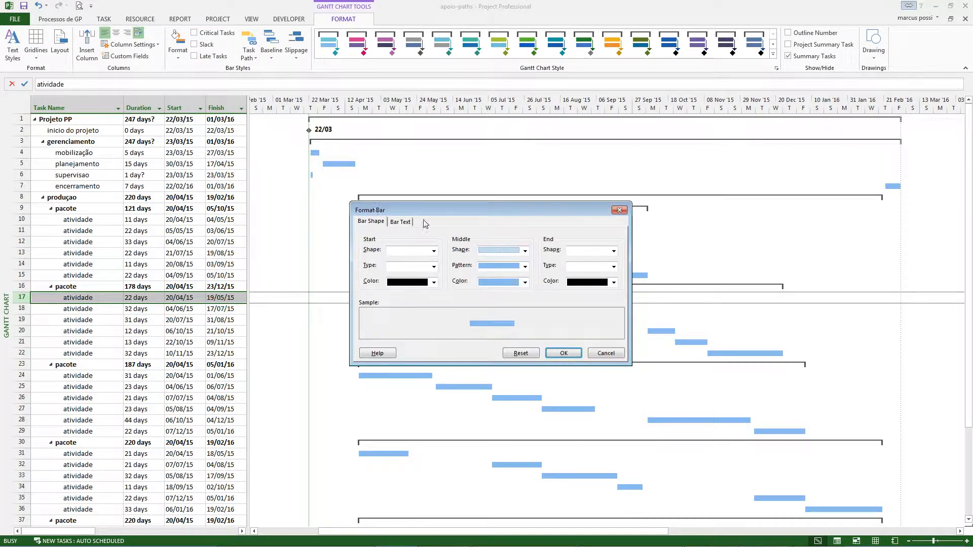
drag(441, 211, 226, 320)
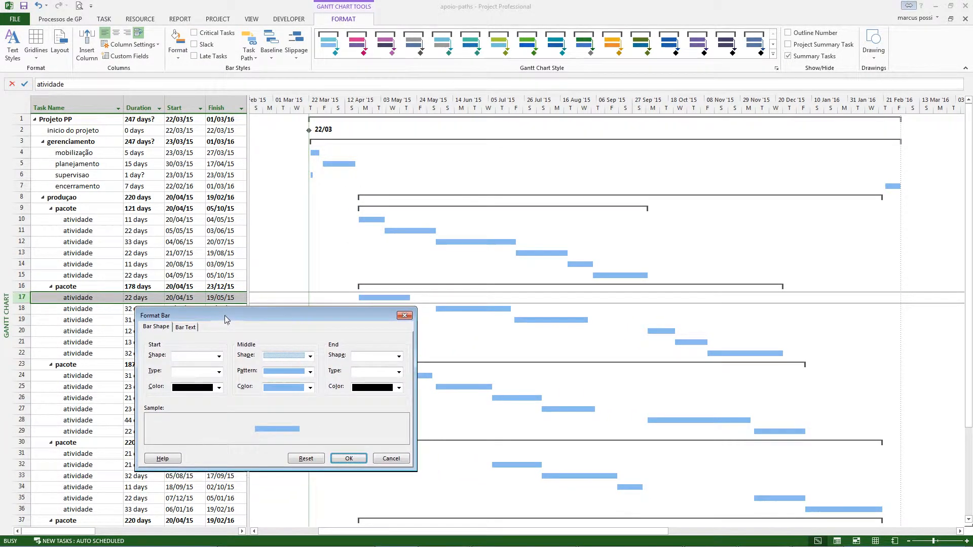
click(404, 315)
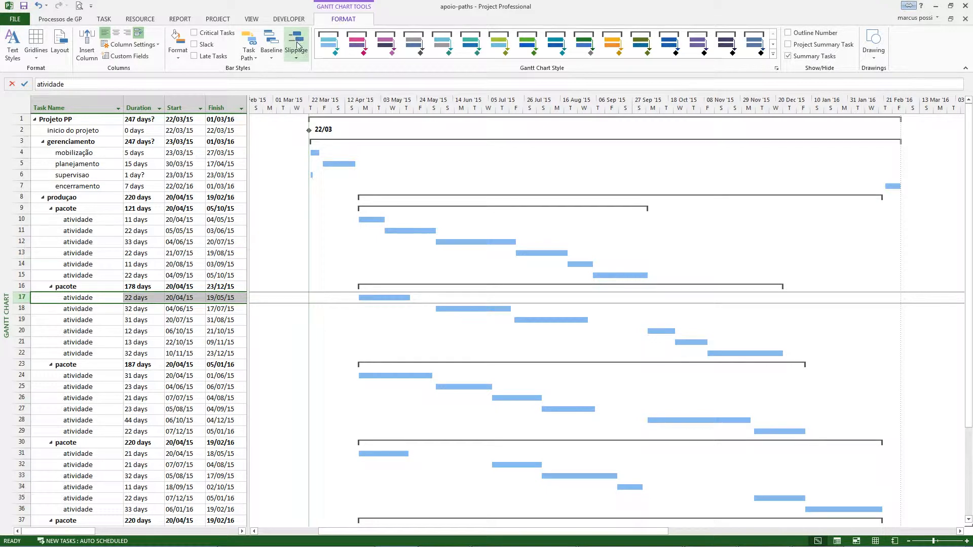
- Turn on slippage against the Baseline last saved on 22/03/15 and check that it is selected
click(301, 58)
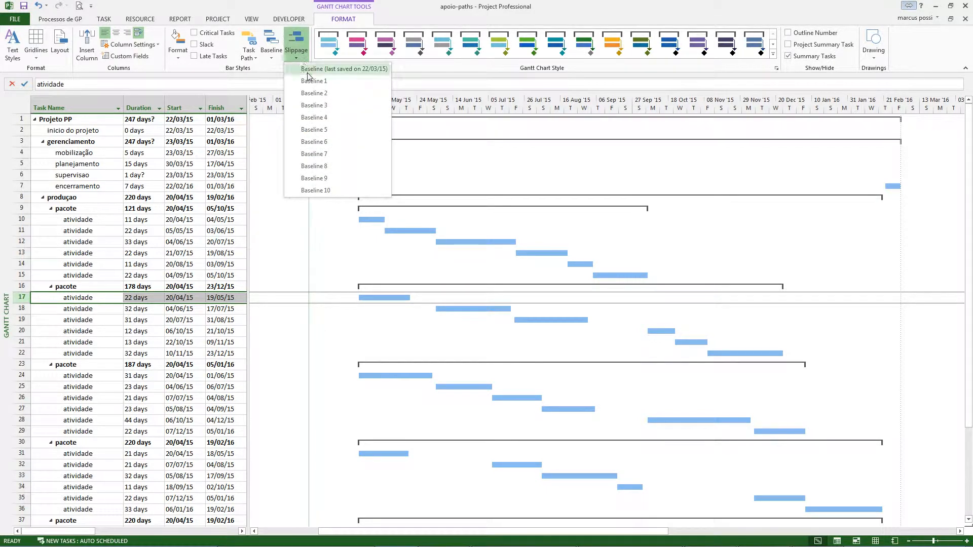
click(307, 70)
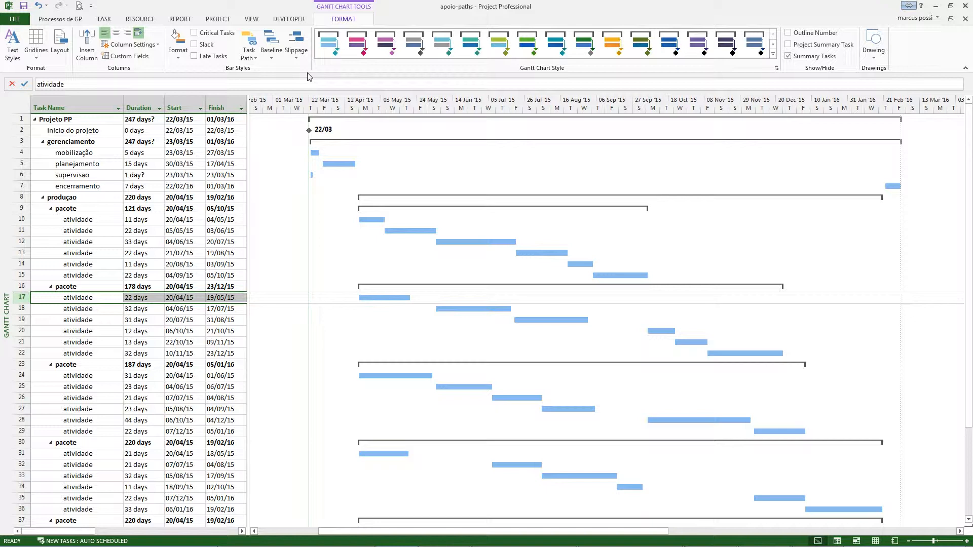
click(303, 57)
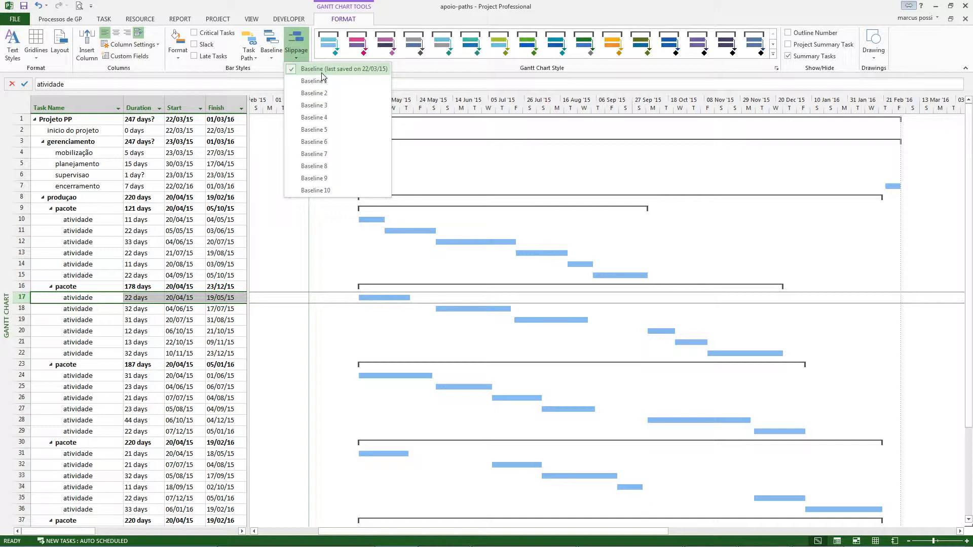
click(479, 158)
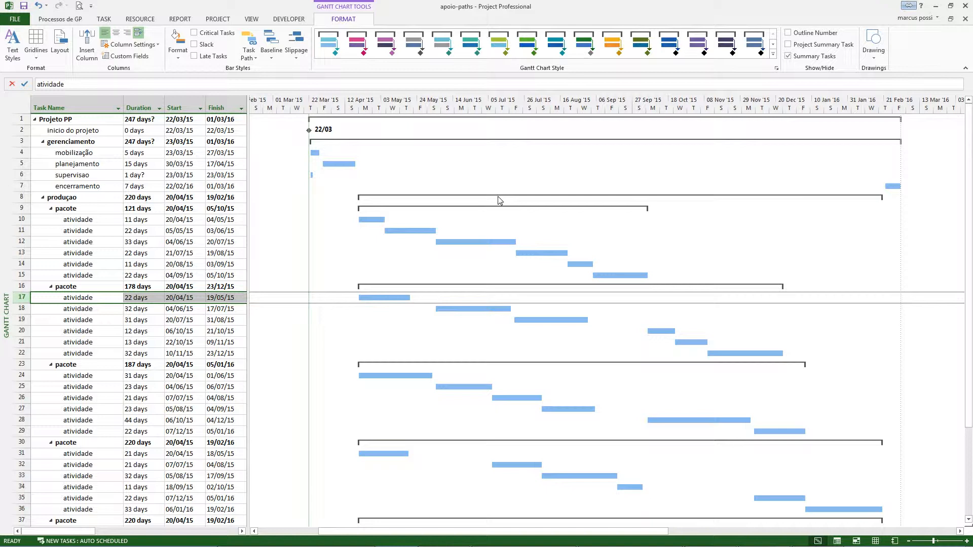
- Highlight the predecessors of the activity in row 20 with Task Path
click(256, 53)
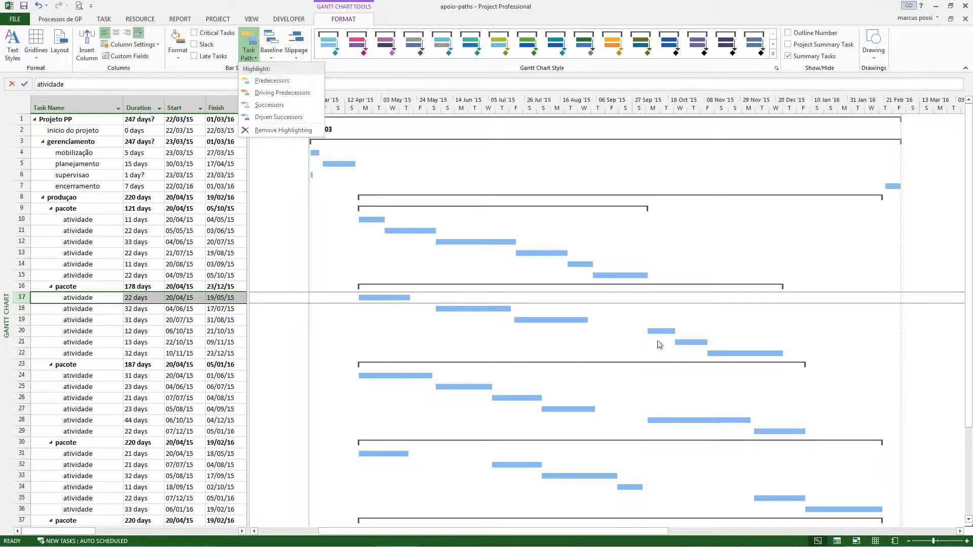
click(674, 340)
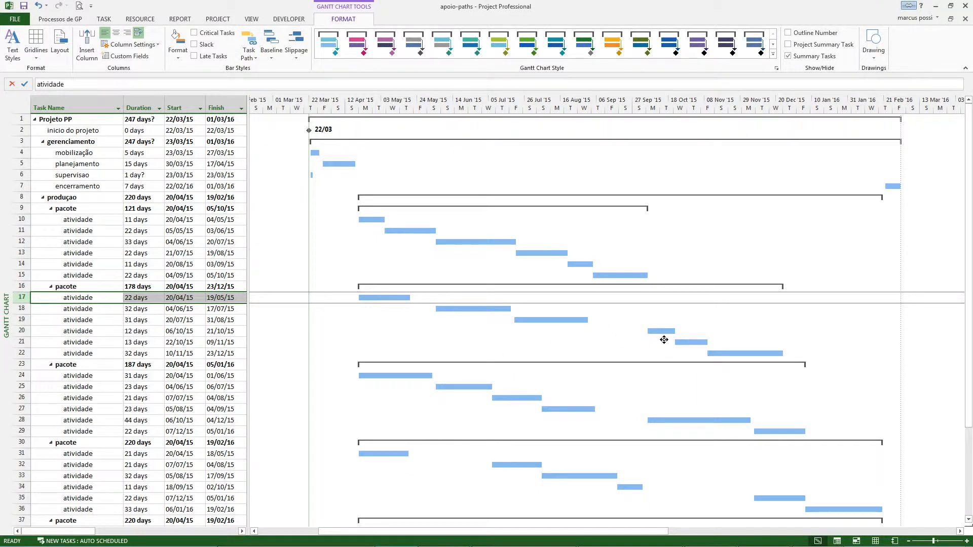
click(662, 334)
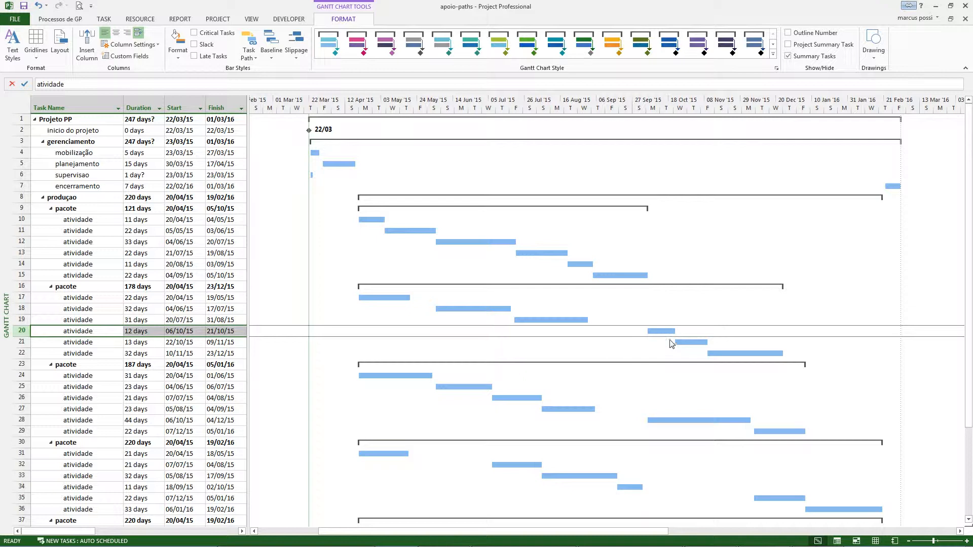
click(250, 55)
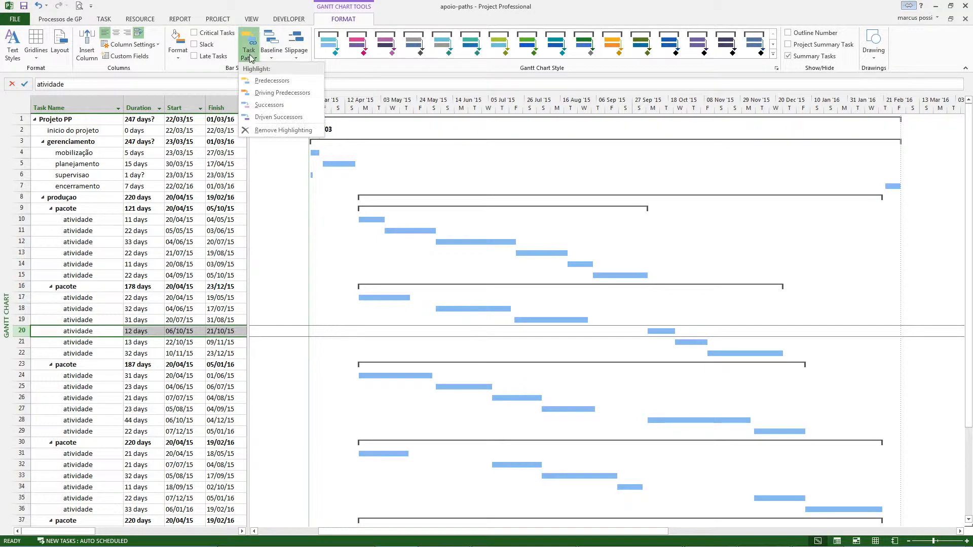
click(255, 81)
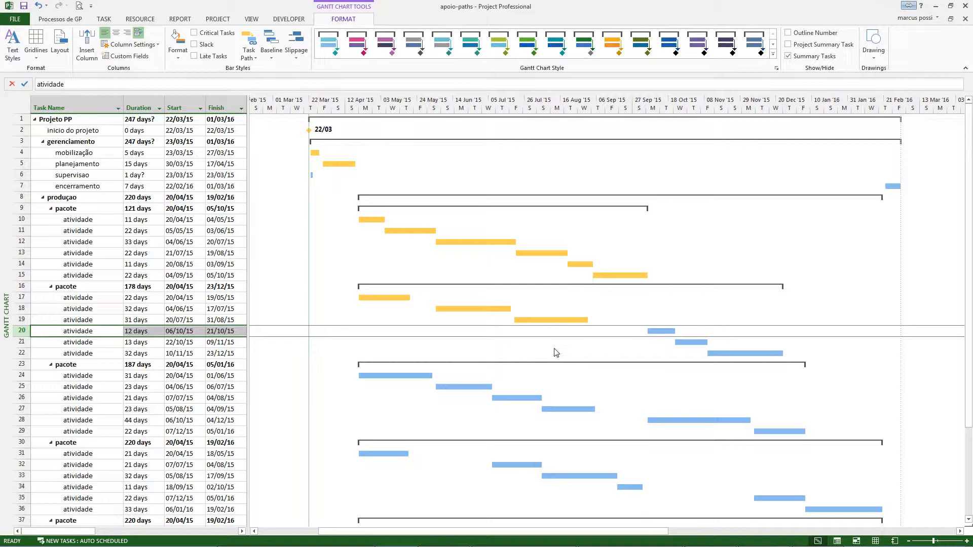
- Colour the middle of the row 20 activity's bar red
double_click(667, 339)
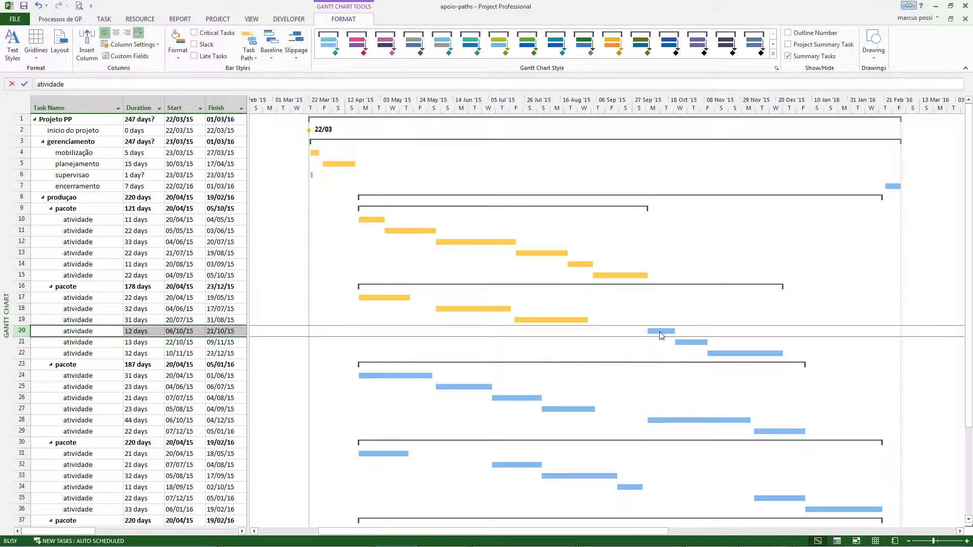
click(505, 285)
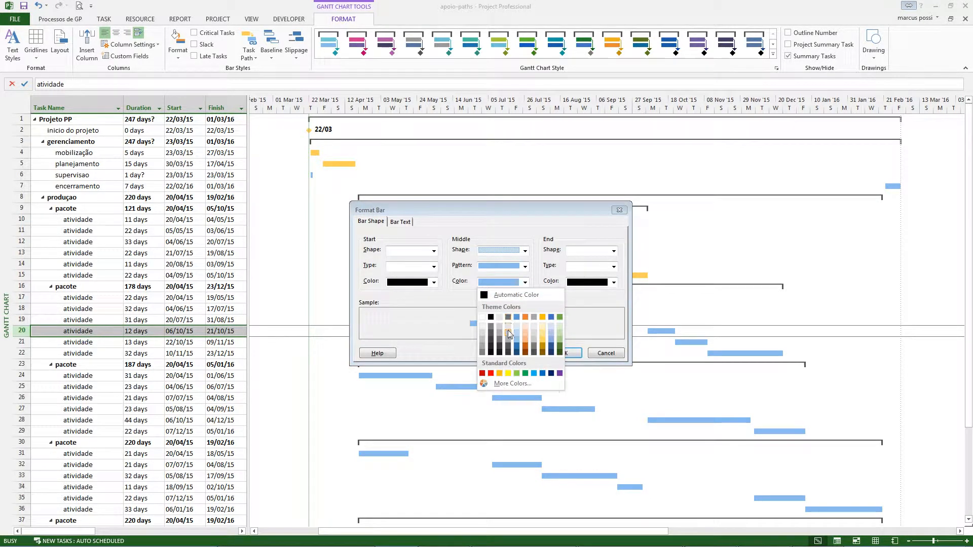
click(490, 373)
click(562, 353)
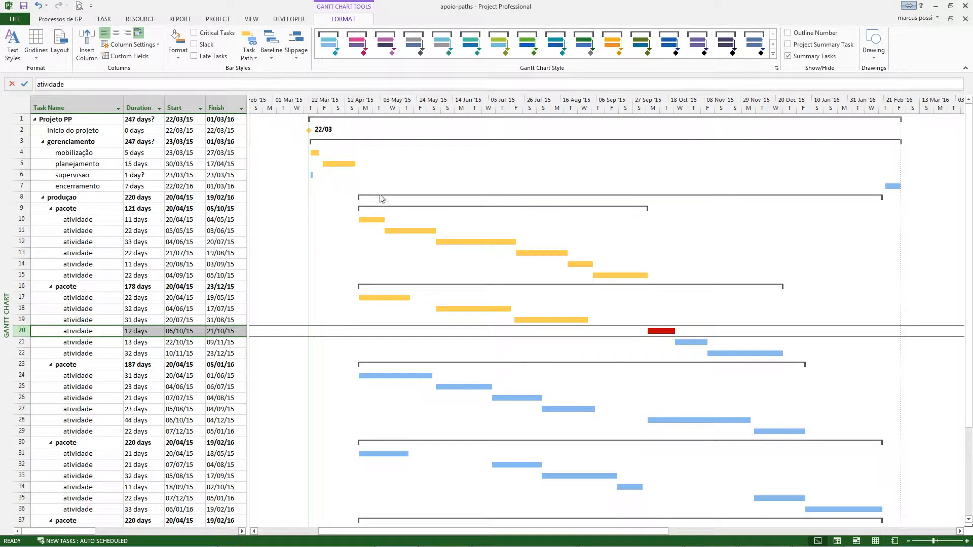
- Set the chart layout to draw the links between tasks with the S-shaped connector style
click(254, 47)
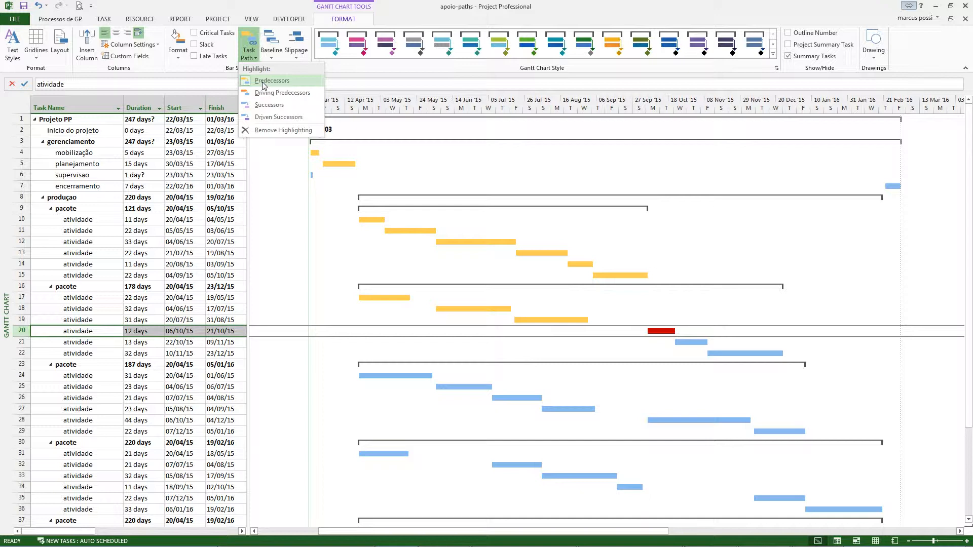
click(610, 174)
right_click(610, 172)
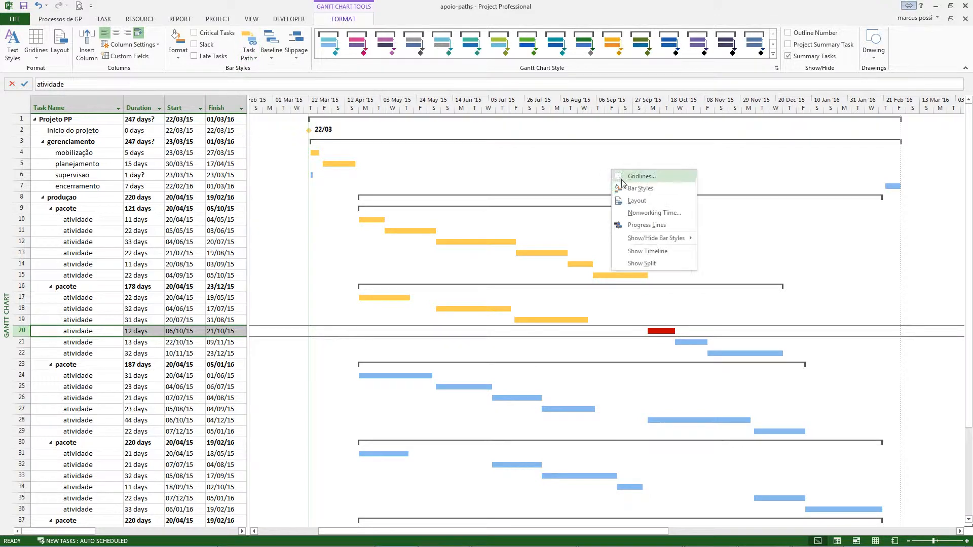
click(637, 201)
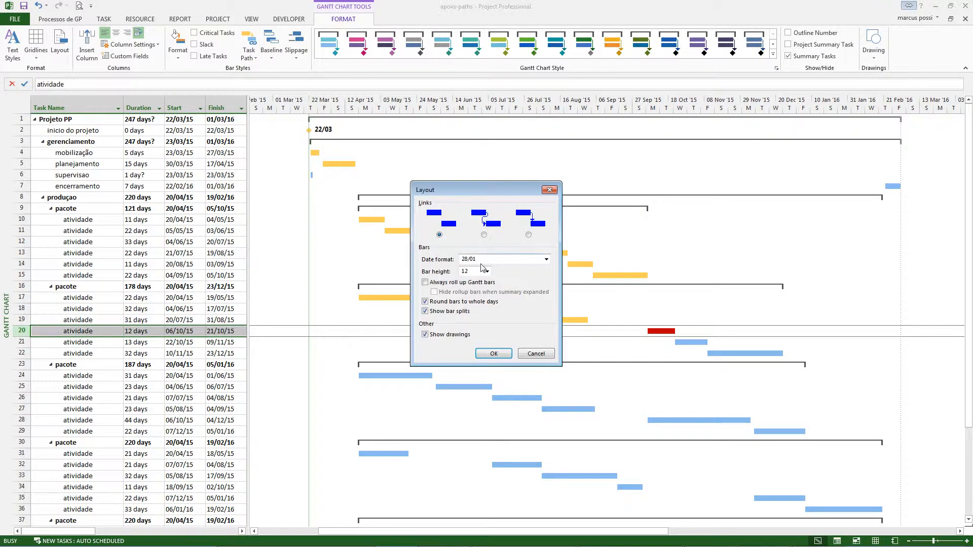
click(484, 235)
click(494, 355)
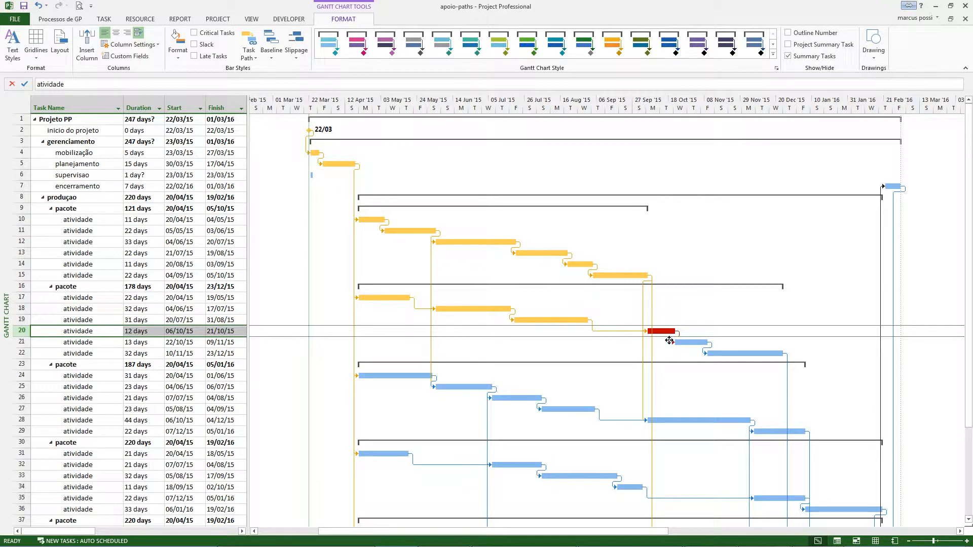
- Remove the predecessor highlighting of the row 20 activity and highlight its successors instead
click(250, 51)
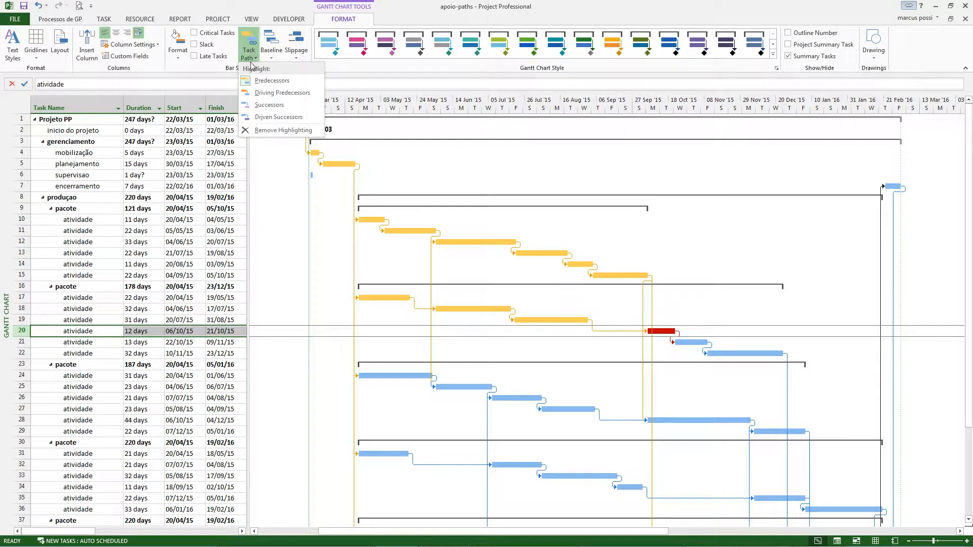
click(259, 84)
click(250, 51)
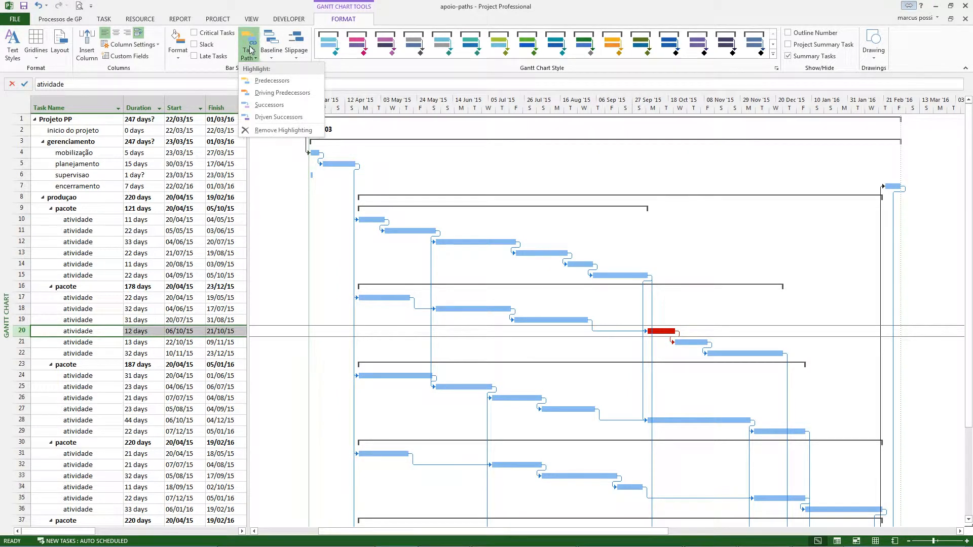
click(263, 106)
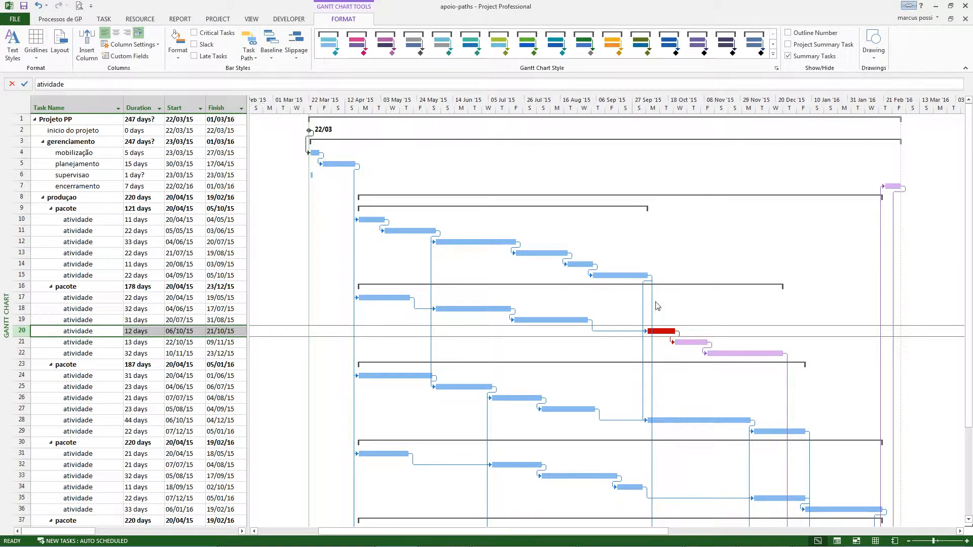
- Highlight the predecessors of the row 20 activity in addition to its successors
scroll(760, 380, down, 1)
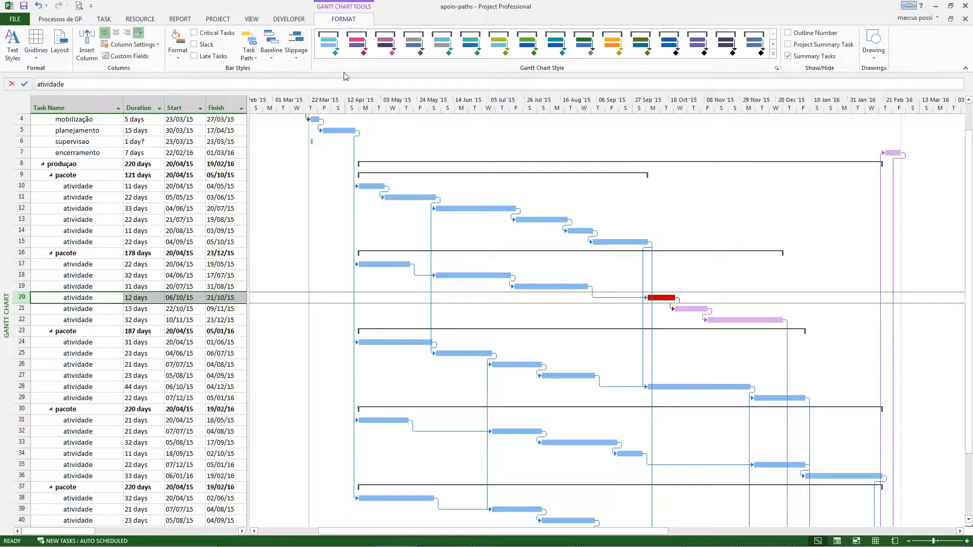
click(249, 47)
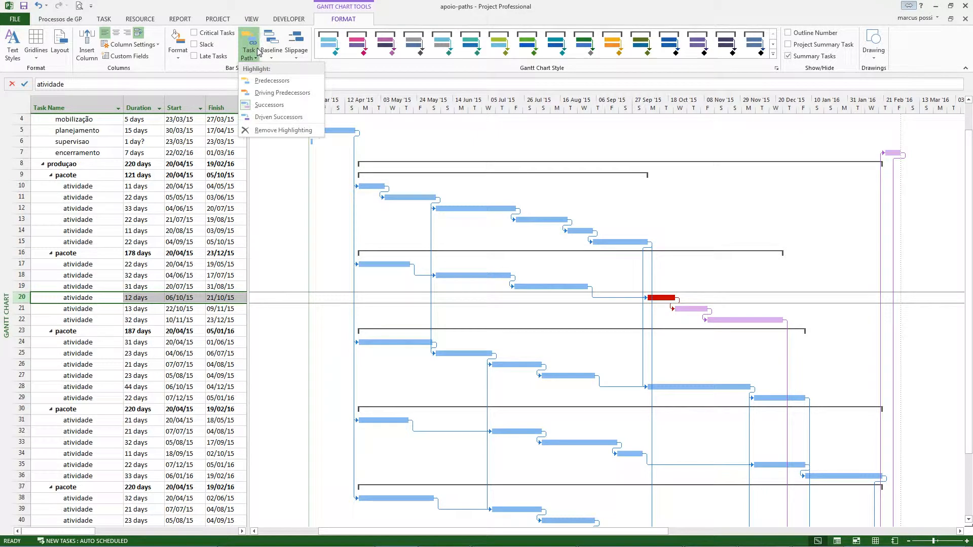
click(271, 81)
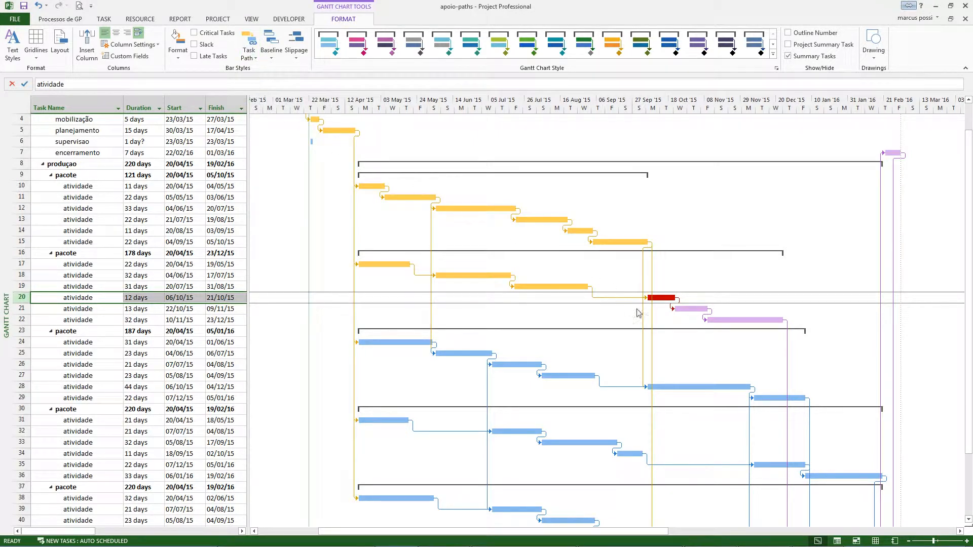
- Fill the task name cell of the row 20 activity with a yellow background
click(99, 304)
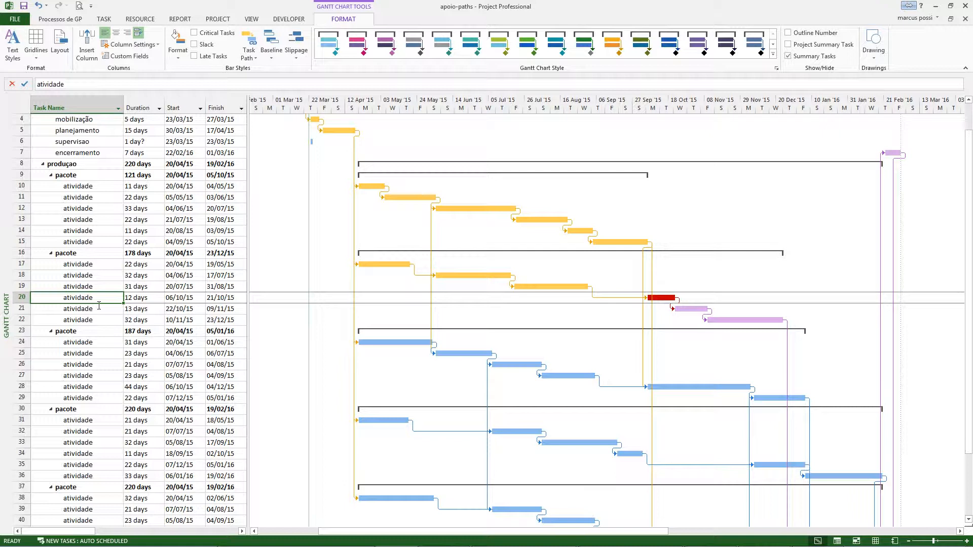
right_click(58, 303)
click(80, 278)
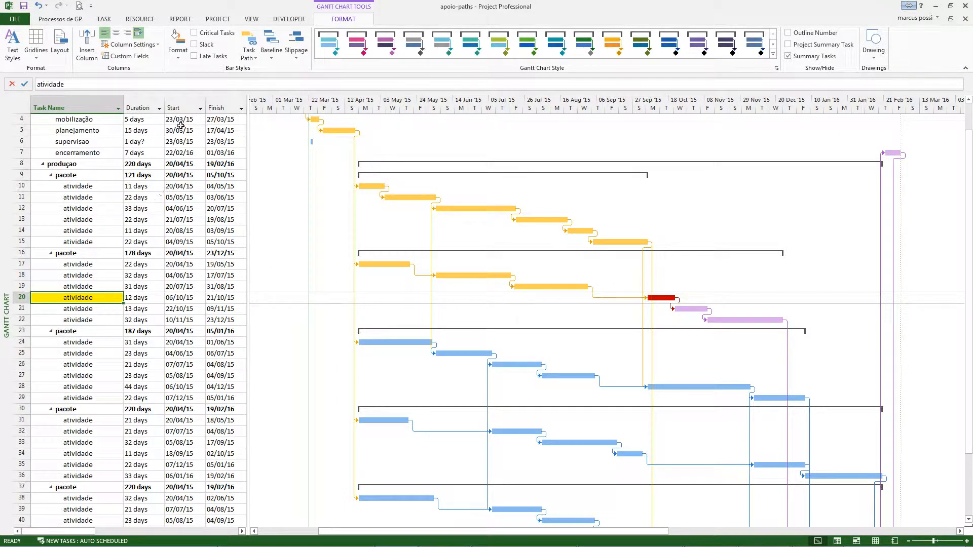
- Turn off the predecessor highlighting and remove the remaining successor highlighting of the row 20 activity
click(248, 48)
click(261, 79)
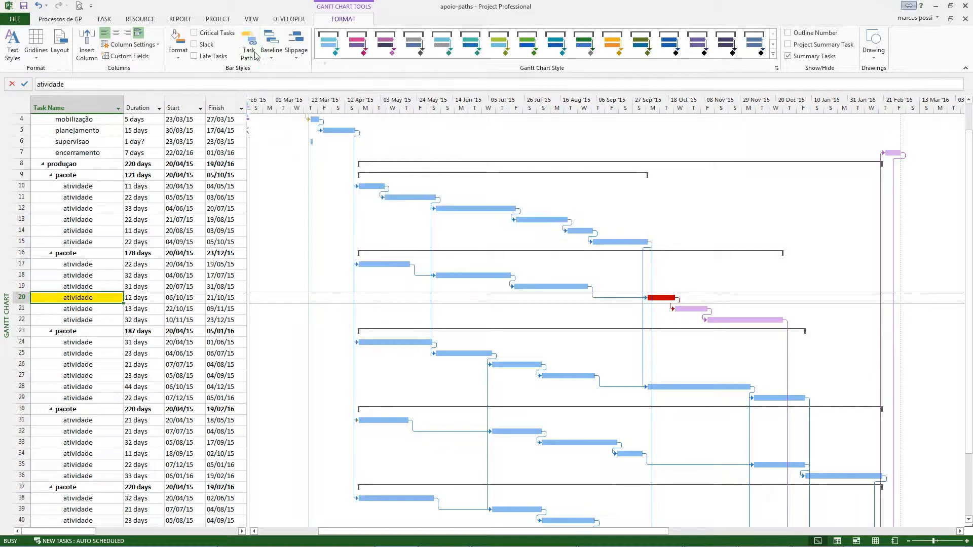
click(255, 55)
click(271, 130)
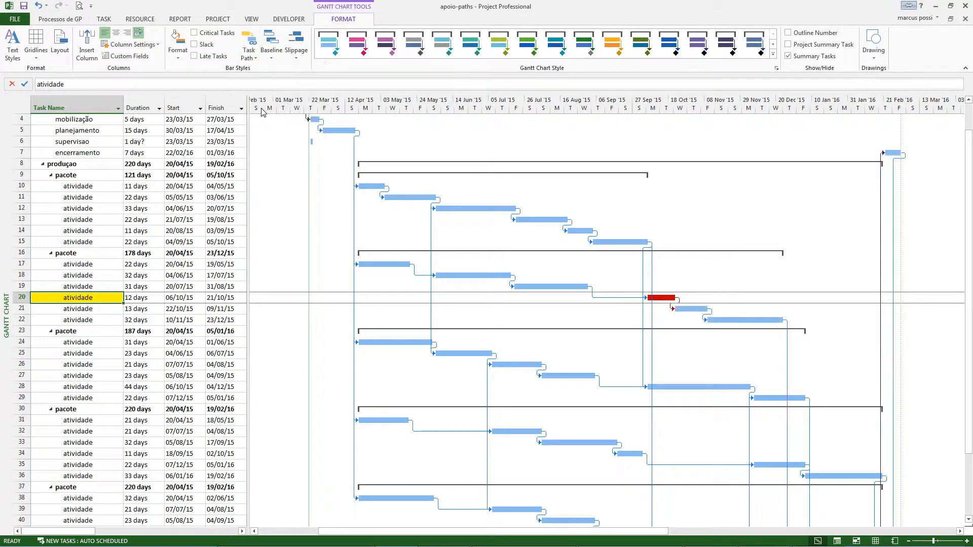
- Highlight the predecessors and the driving predecessors of the row 20 activity
click(252, 53)
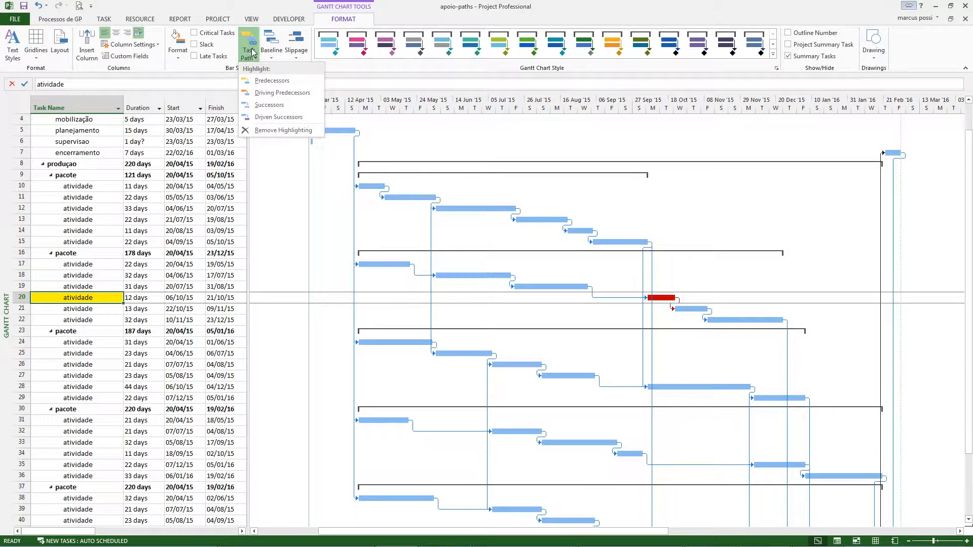
click(264, 80)
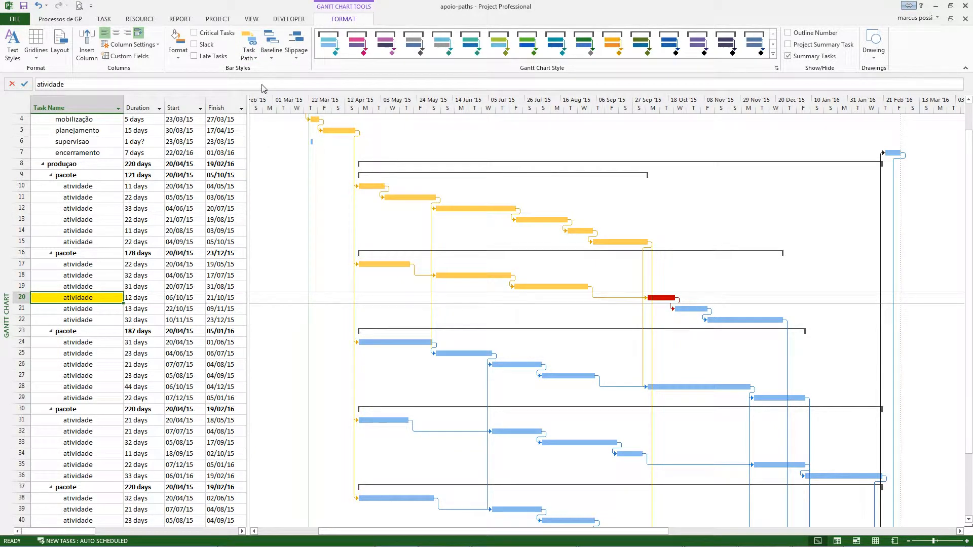
click(249, 44)
click(263, 90)
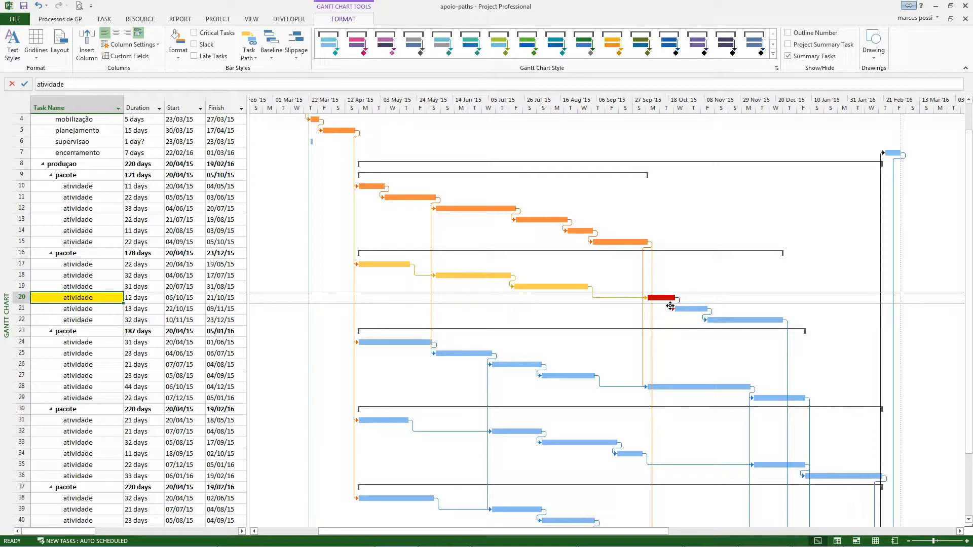
- Turn the predecessor highlighting of the row 20 activity off and on again while keeping its driving predecessors highlighted
click(266, 49)
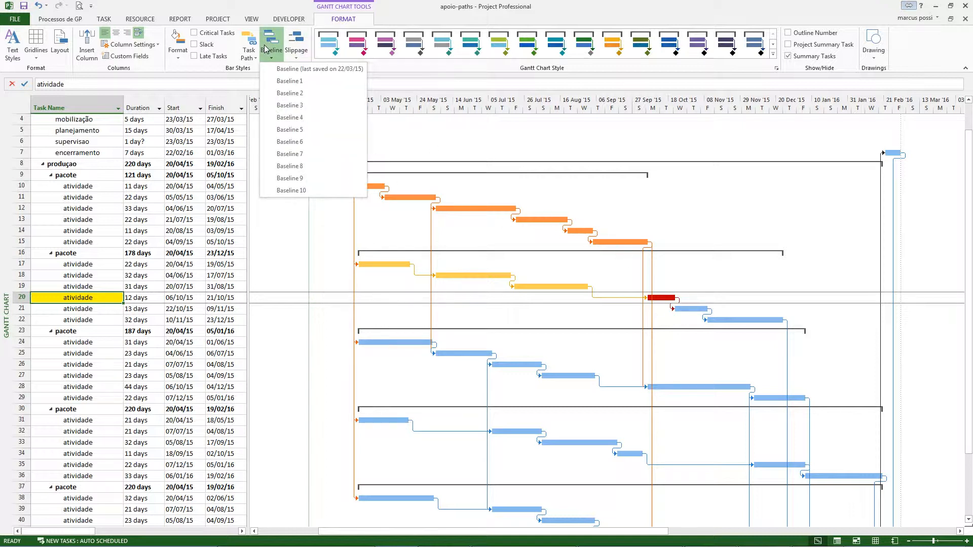
click(251, 45)
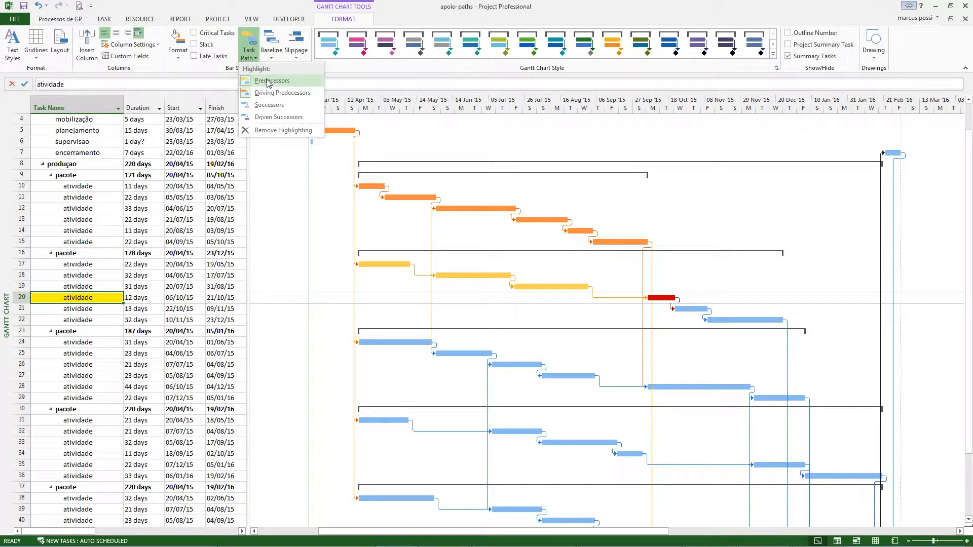
key(Escape)
click(255, 57)
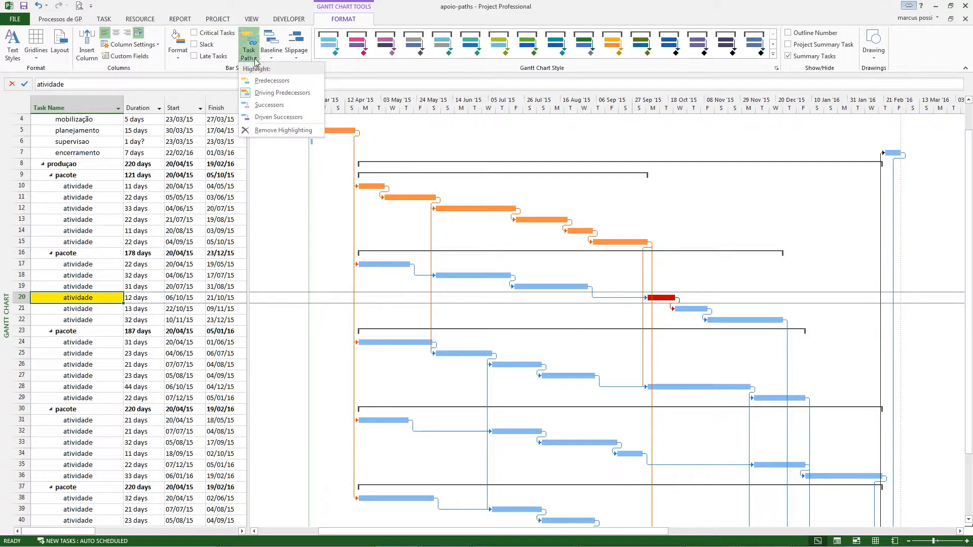
click(260, 80)
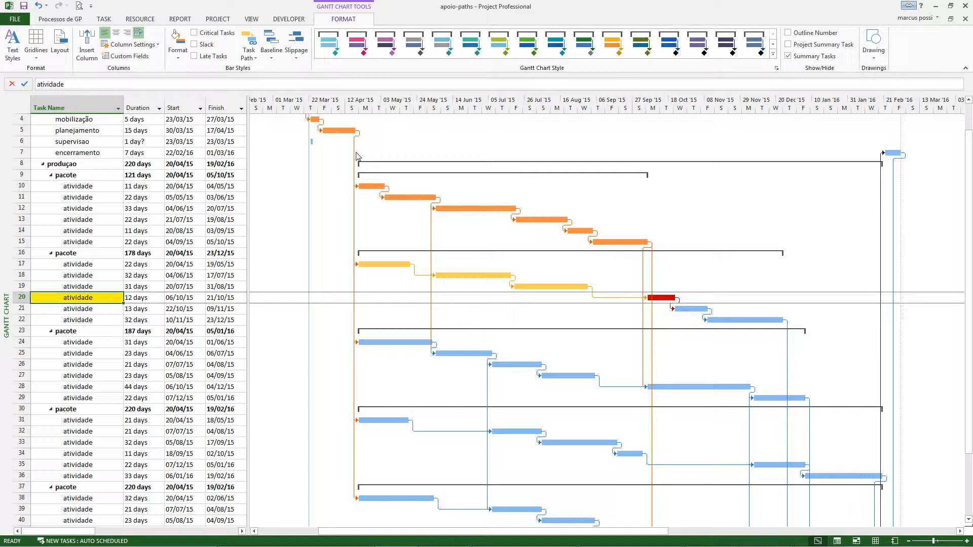
- Turn off the predecessor and driving predecessor highlighting of the row 20 activity
click(249, 51)
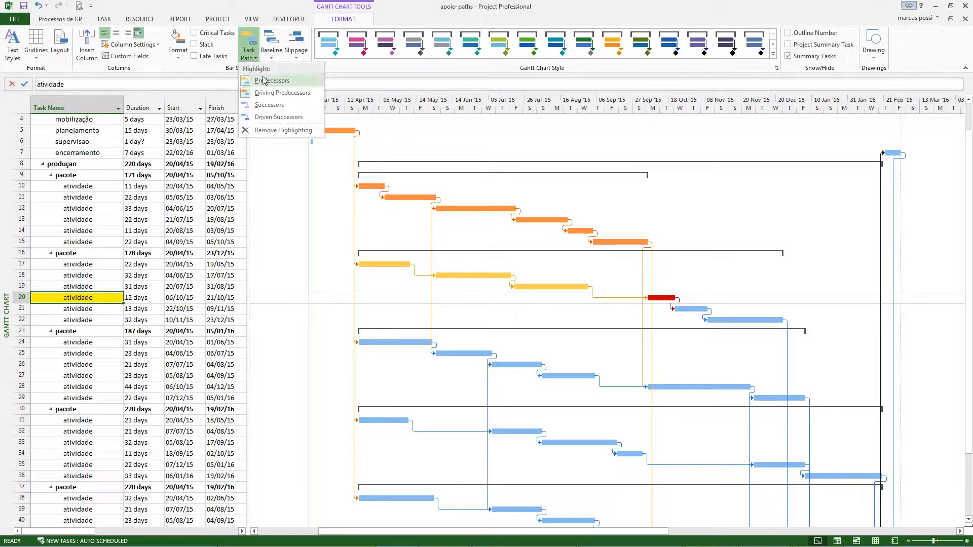
click(274, 80)
click(244, 45)
click(262, 93)
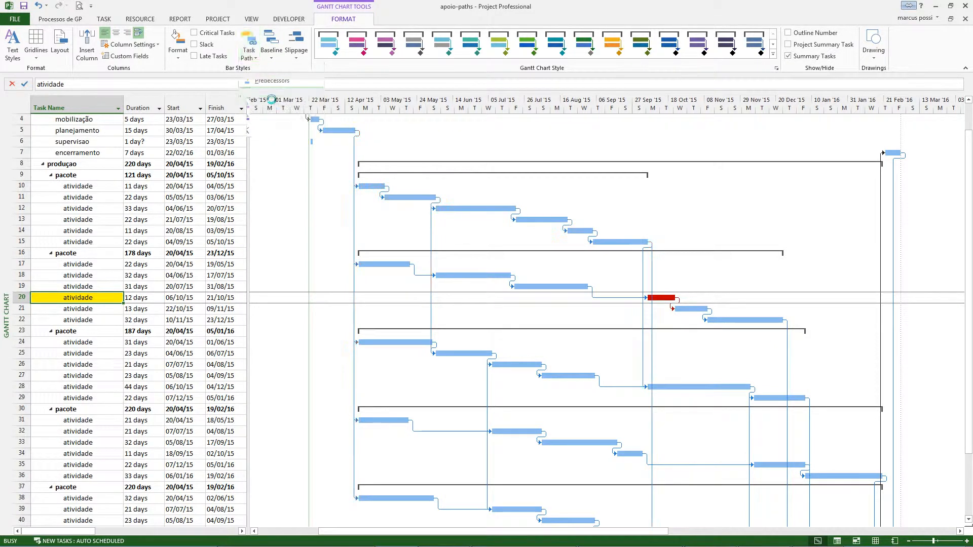
- Highlight the successors and the driven successors of the row 20 activity
click(253, 55)
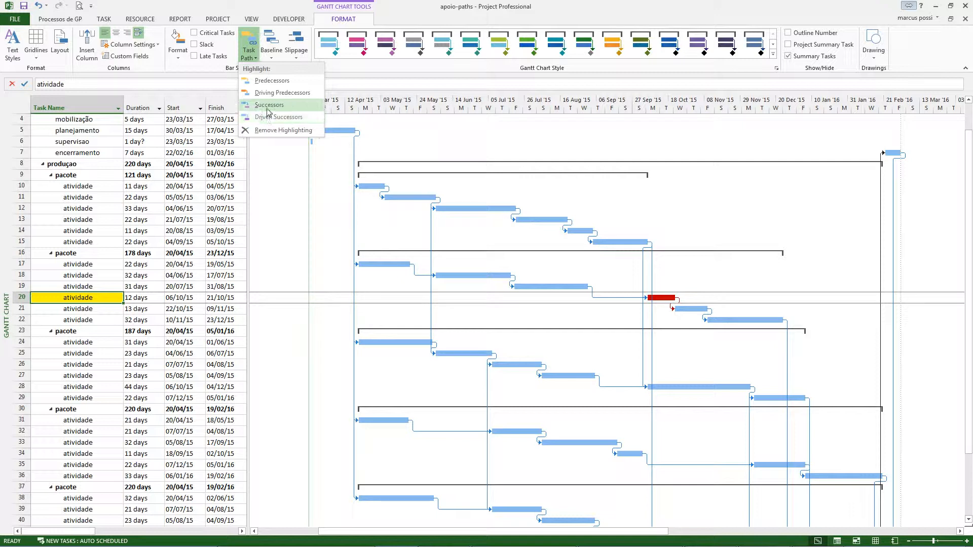
click(268, 117)
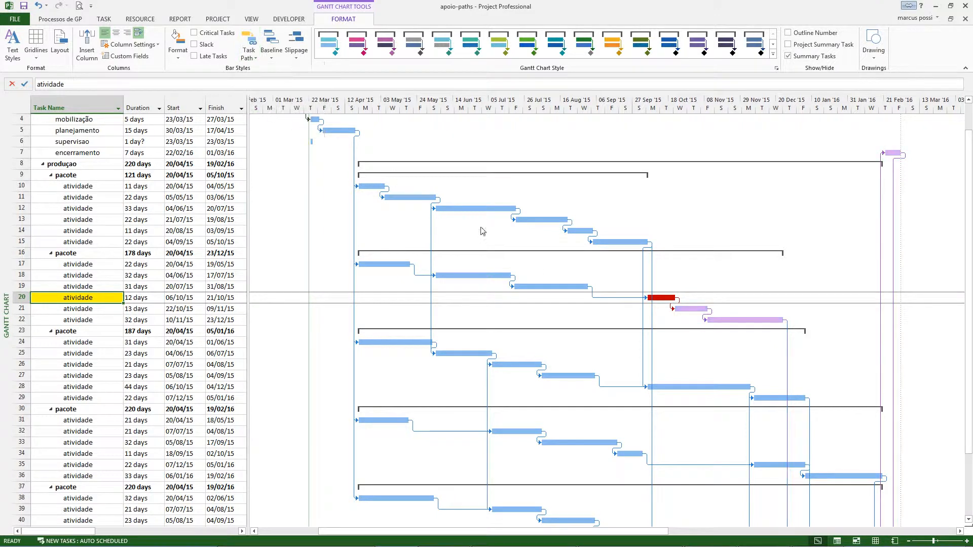
click(252, 46)
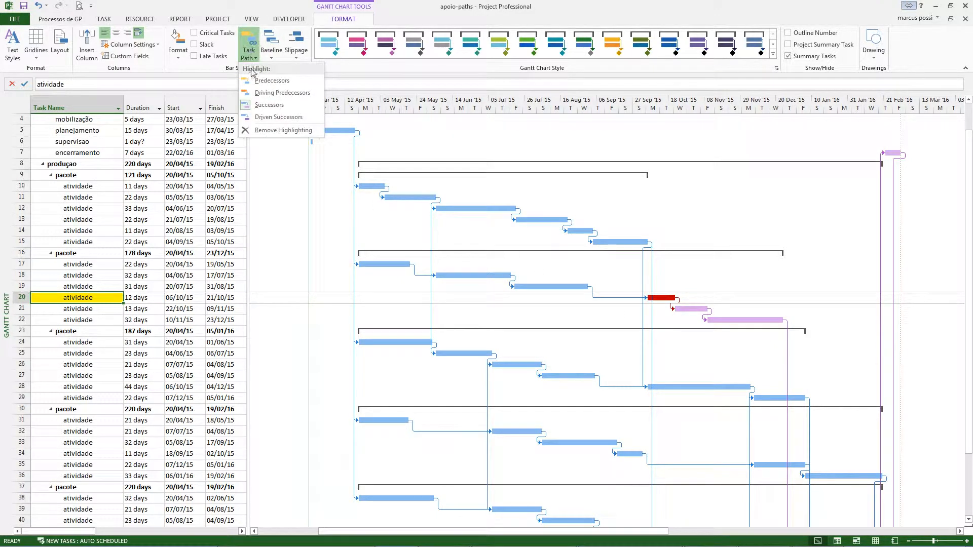
click(263, 120)
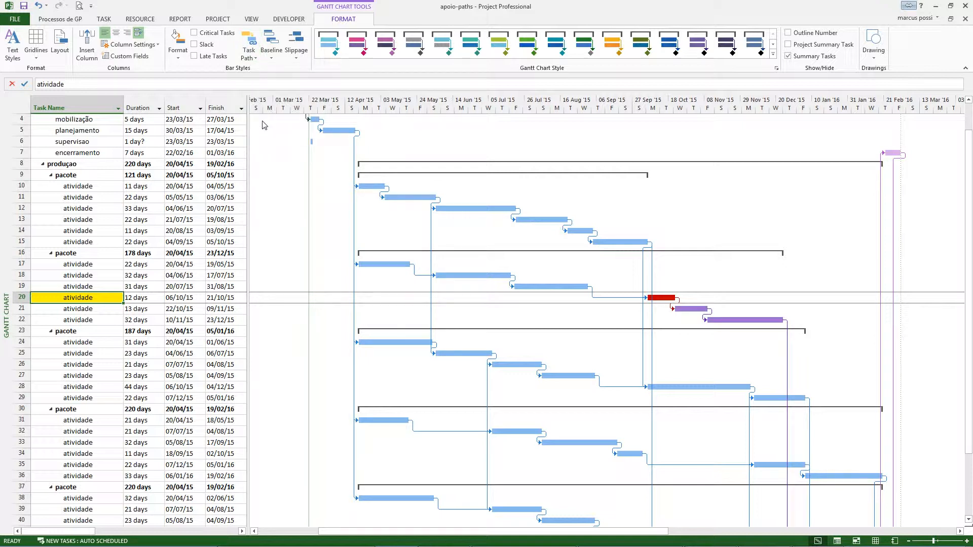
- Turn off the successor and driven successor highlighting of the row 20 activity
click(257, 42)
click(272, 105)
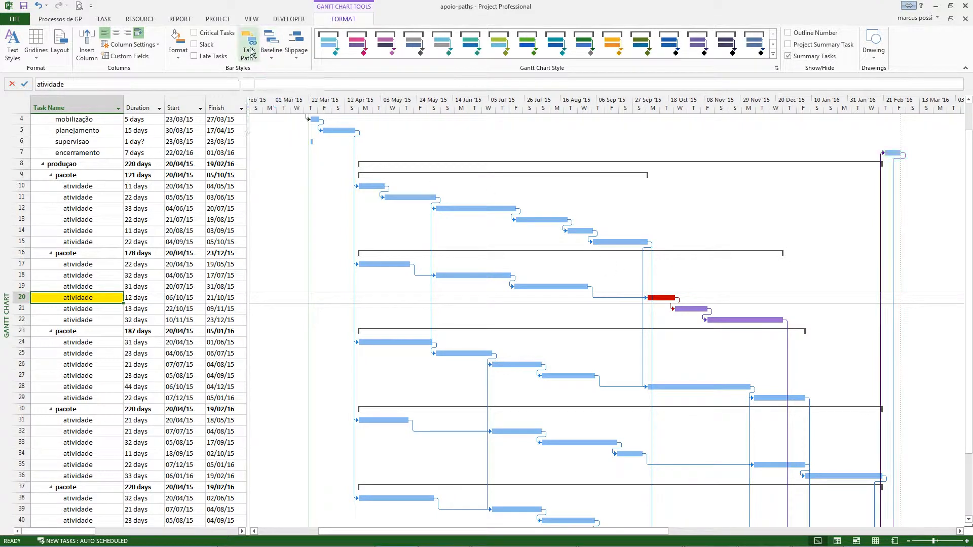
click(255, 50)
click(269, 118)
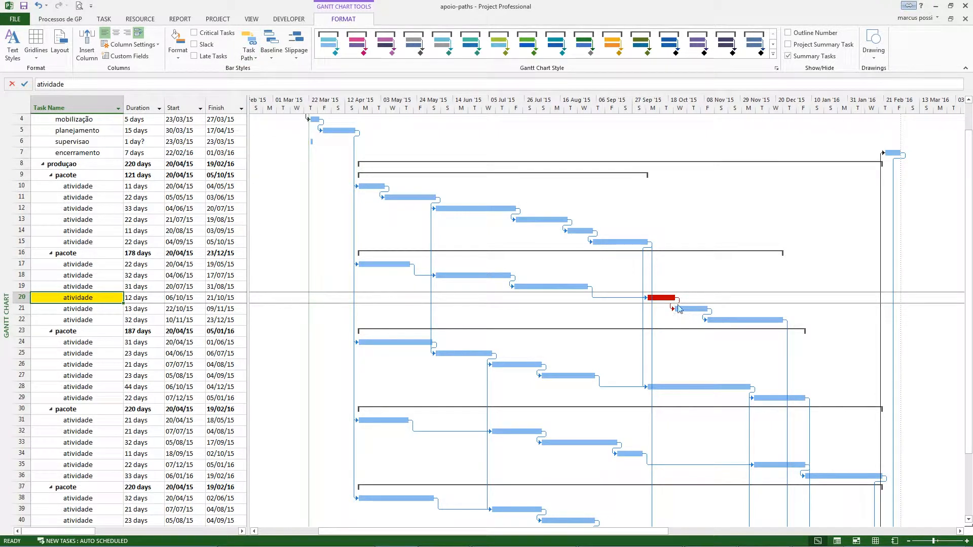
- Link the row 20 activity to the row 36 activity and highlight the row 20 activity's successors and driven successors
drag(671, 308, 831, 475)
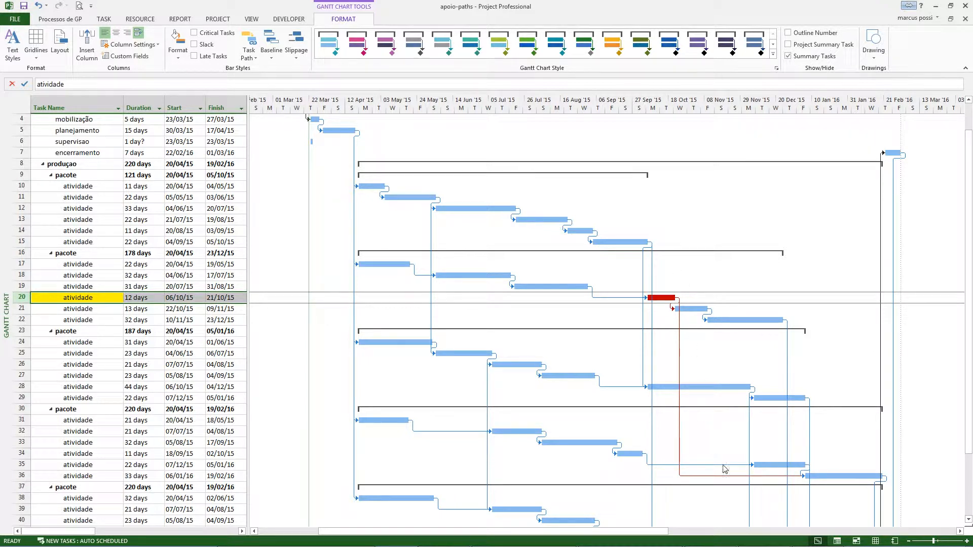
click(249, 49)
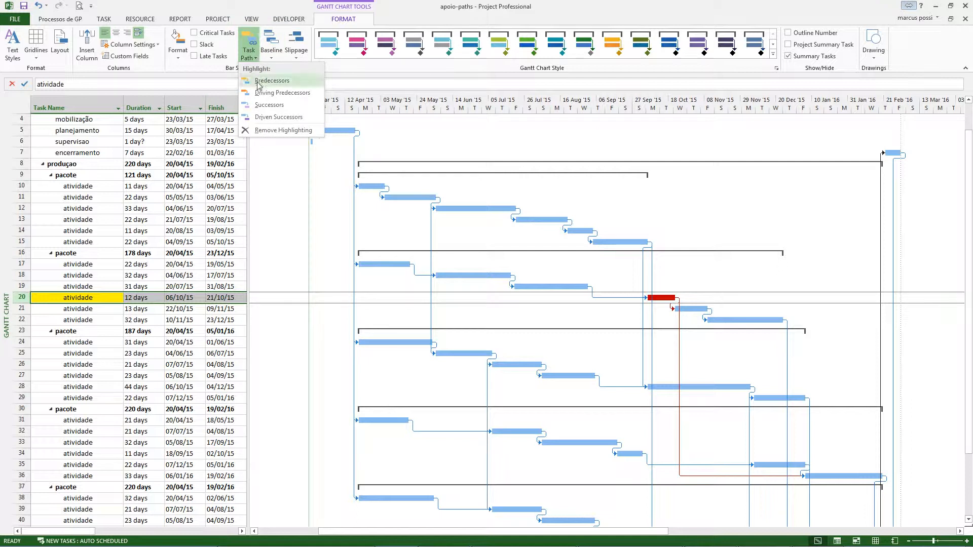
click(264, 107)
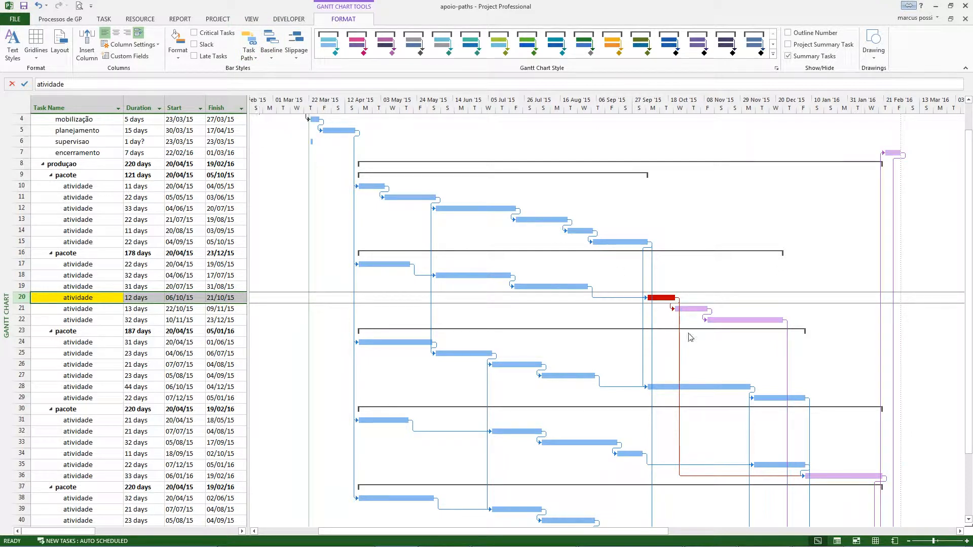
click(249, 49)
click(268, 118)
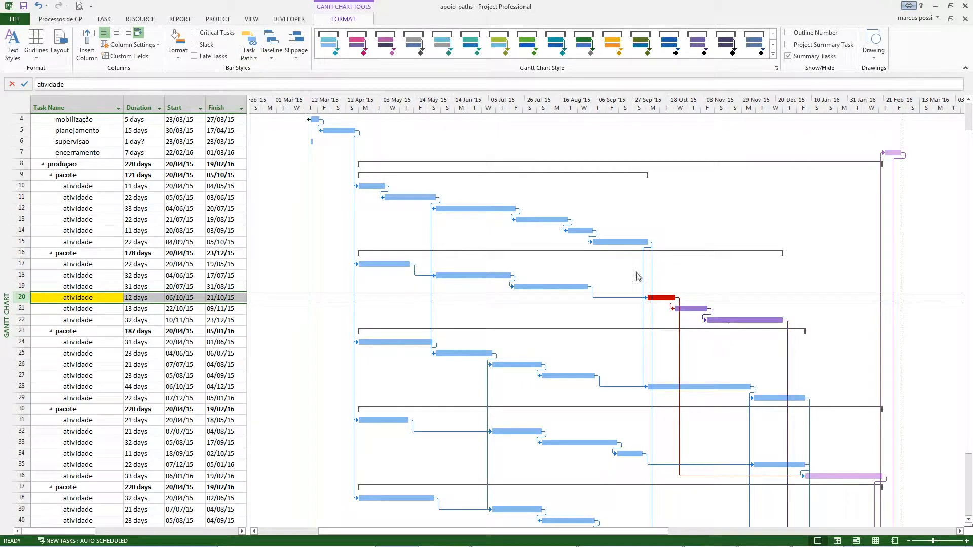
- Add highlighting for the predecessors and driving predecessors of the row 20 activity
click(249, 47)
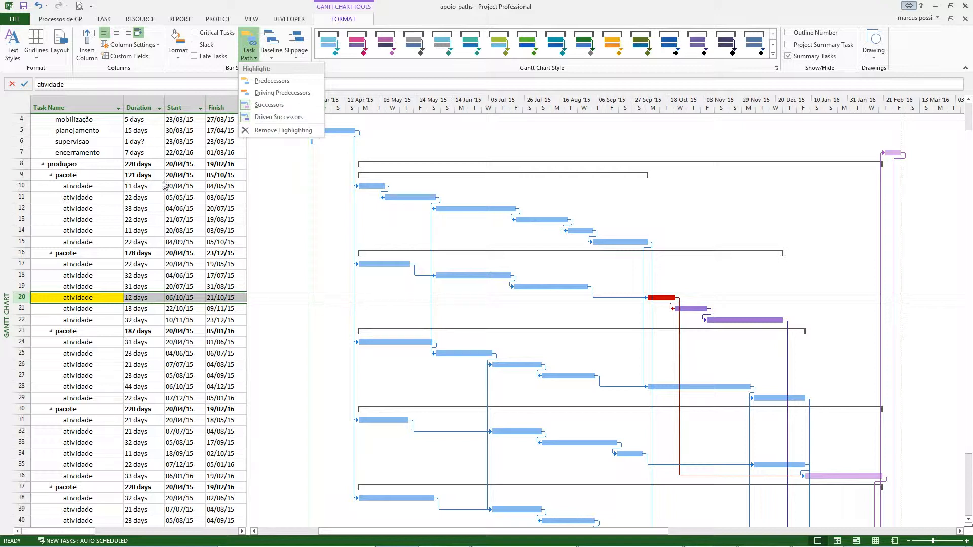
click(256, 81)
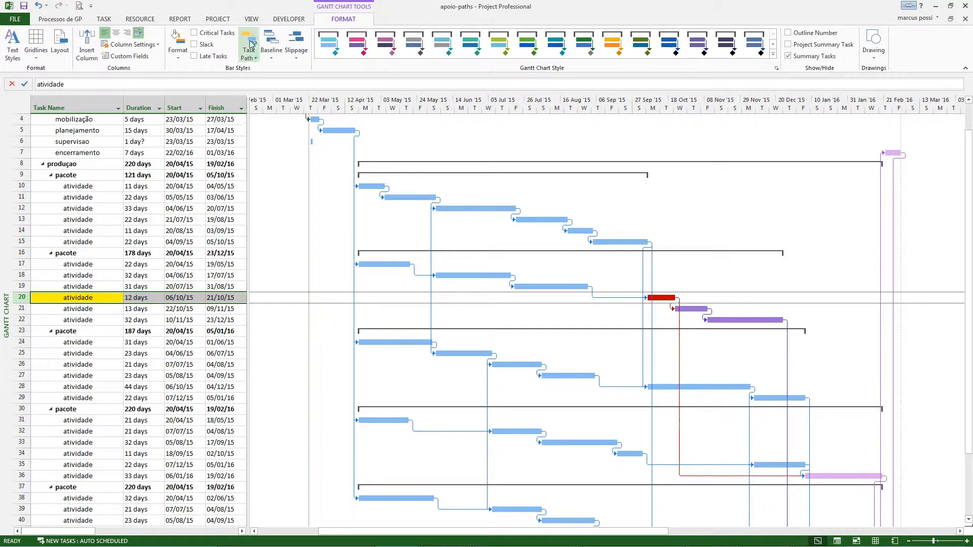
click(249, 54)
click(259, 94)
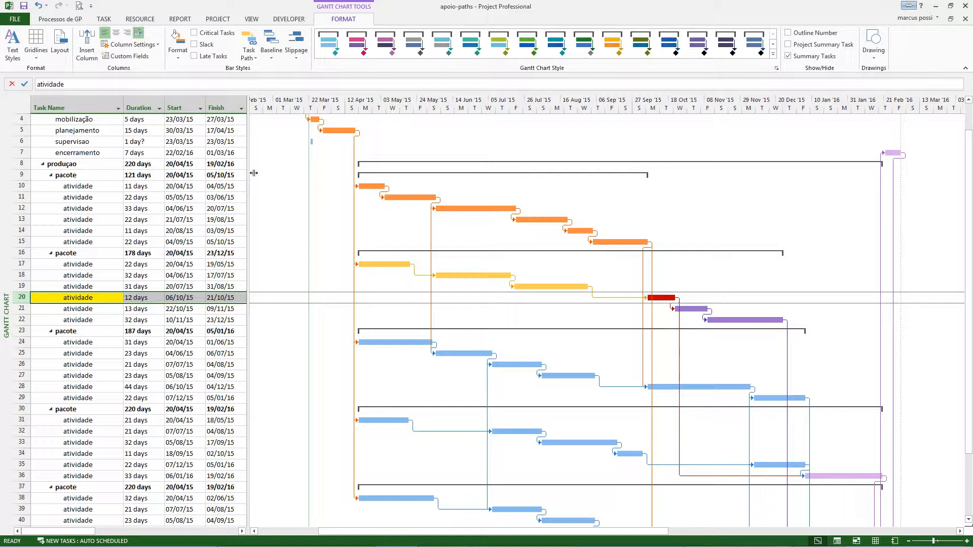
- Reschedule the row 19 activity on the chart so it starts on 03/08/15 and finishes on 14/09/15
key(ctrl+z)
click(565, 292)
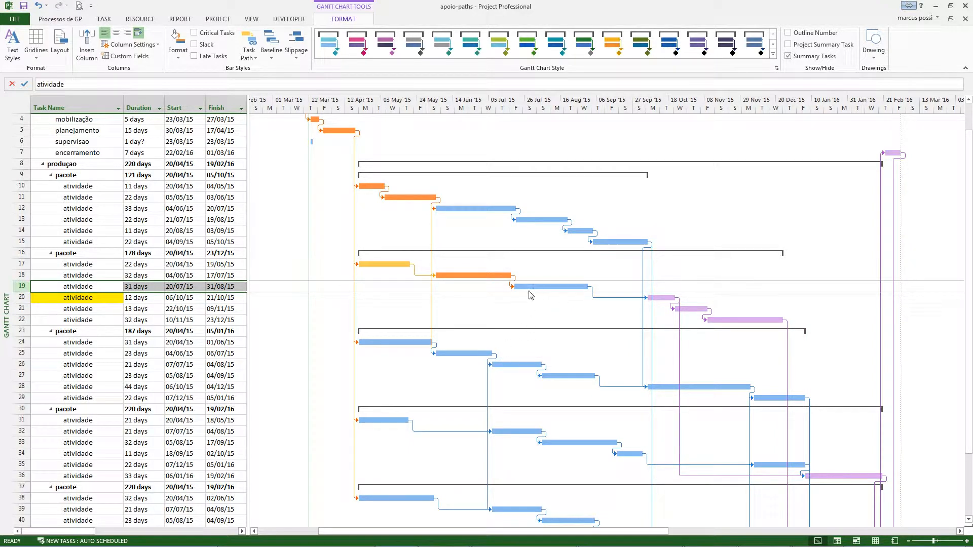
drag(525, 285, 549, 287)
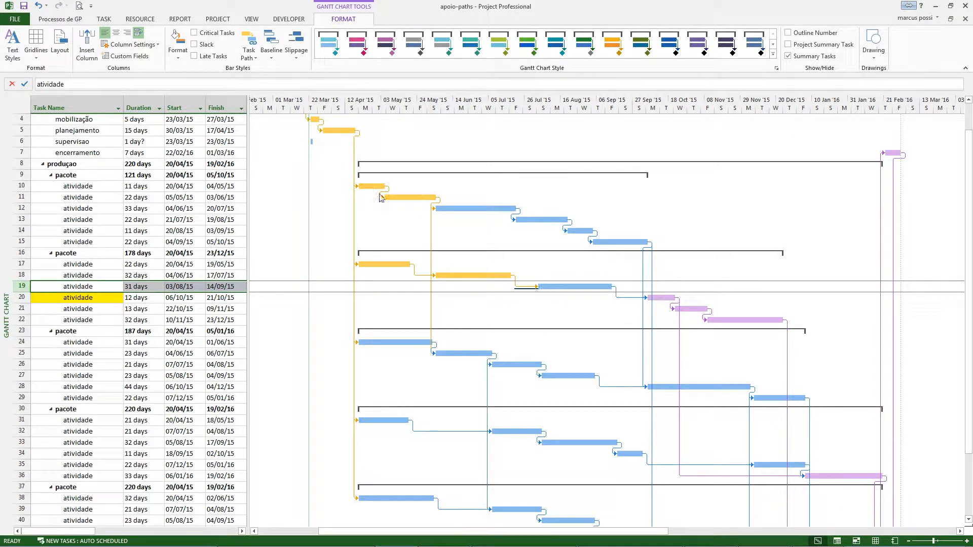
- Show the bars of the baseline last saved on 22/03/15 on the chart and hide them again
click(301, 55)
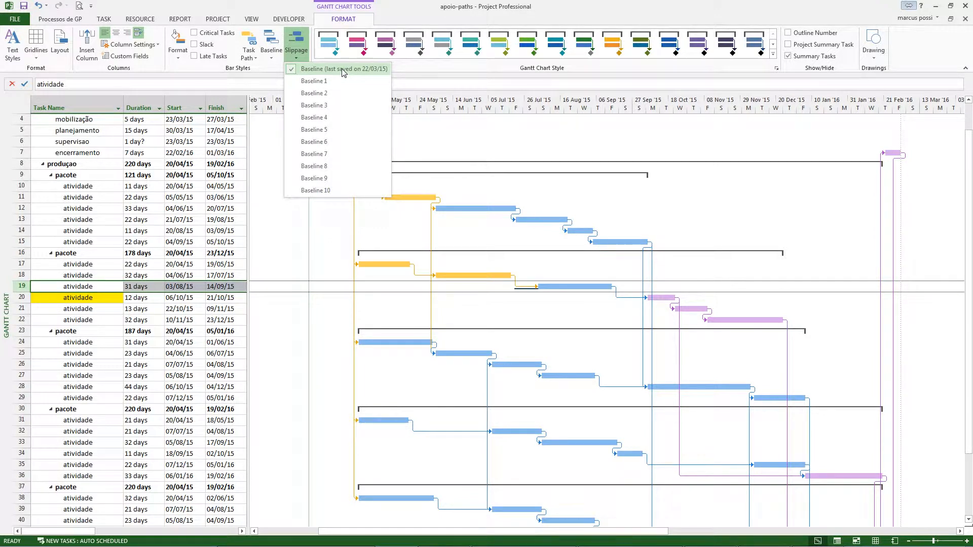
click(269, 47)
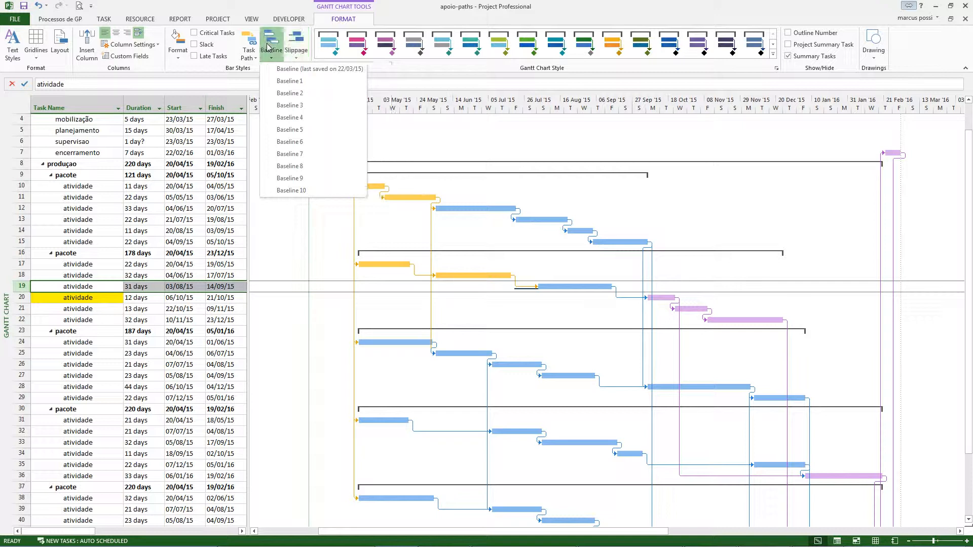
click(269, 48)
click(269, 48)
click(283, 64)
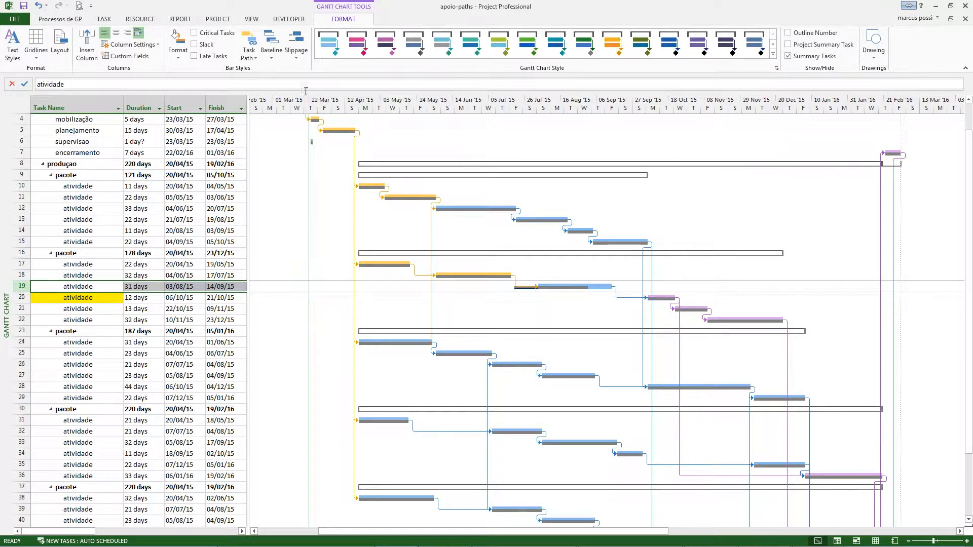
click(271, 51)
click(283, 71)
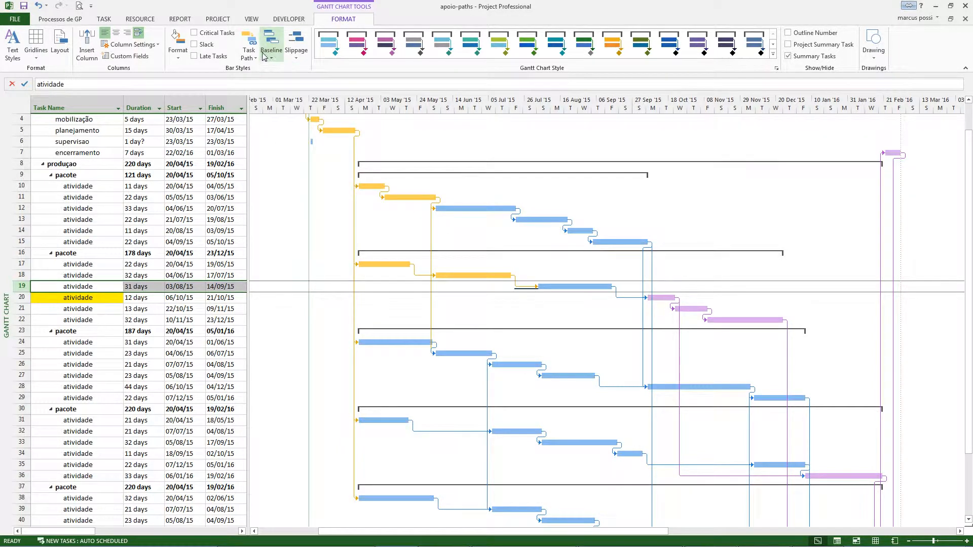
- Turn off the predecessor, driving predecessor, successor and driven successor highlighting on the chart
click(249, 51)
click(249, 51)
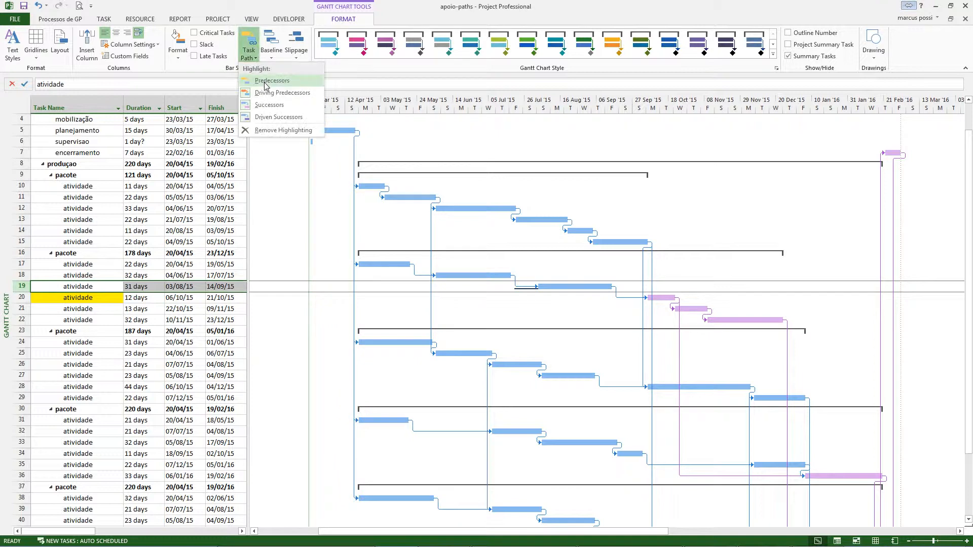
click(249, 50)
click(249, 50)
click(262, 107)
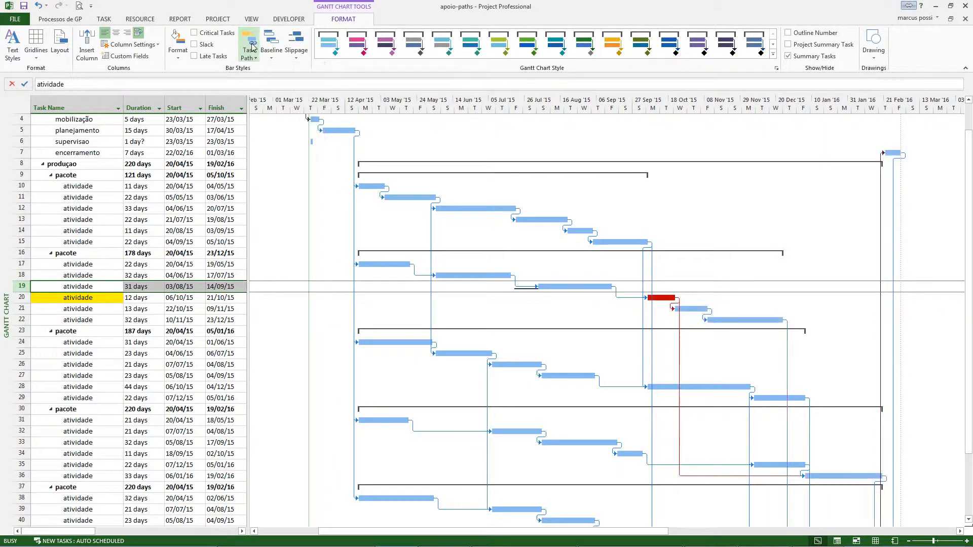
click(252, 46)
click(269, 118)
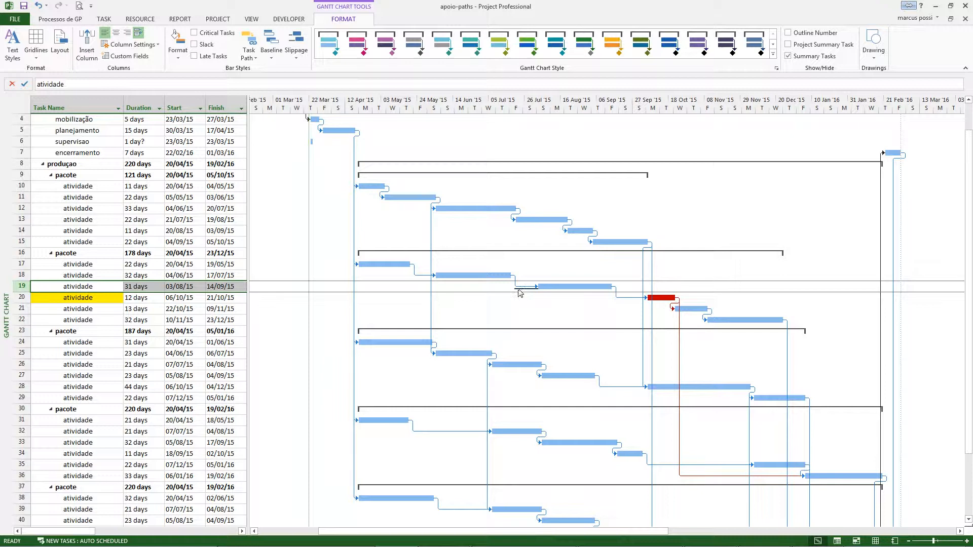
- Hide the slippage lines for the baseline last saved on 22/03/15 and show them on the chart again
click(304, 45)
click(301, 70)
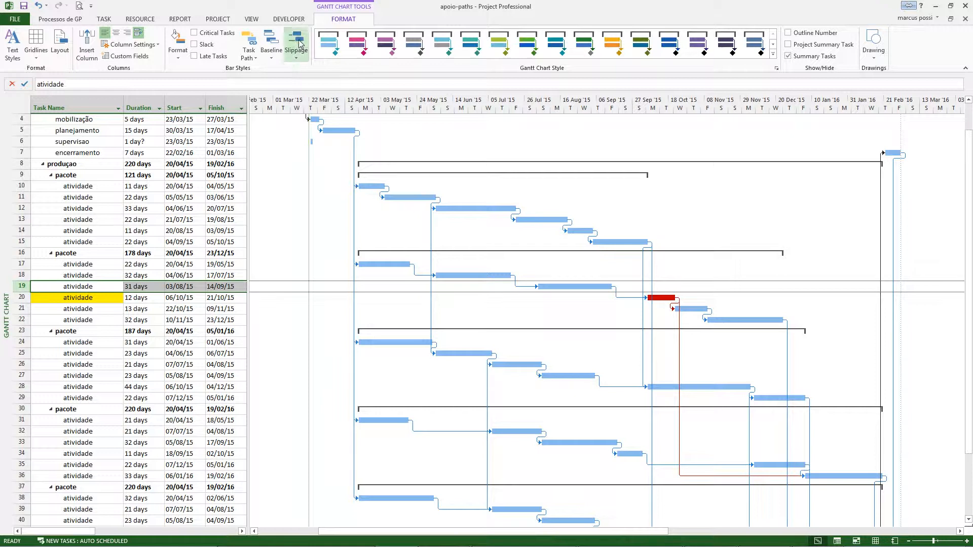
click(299, 55)
click(303, 79)
click(299, 55)
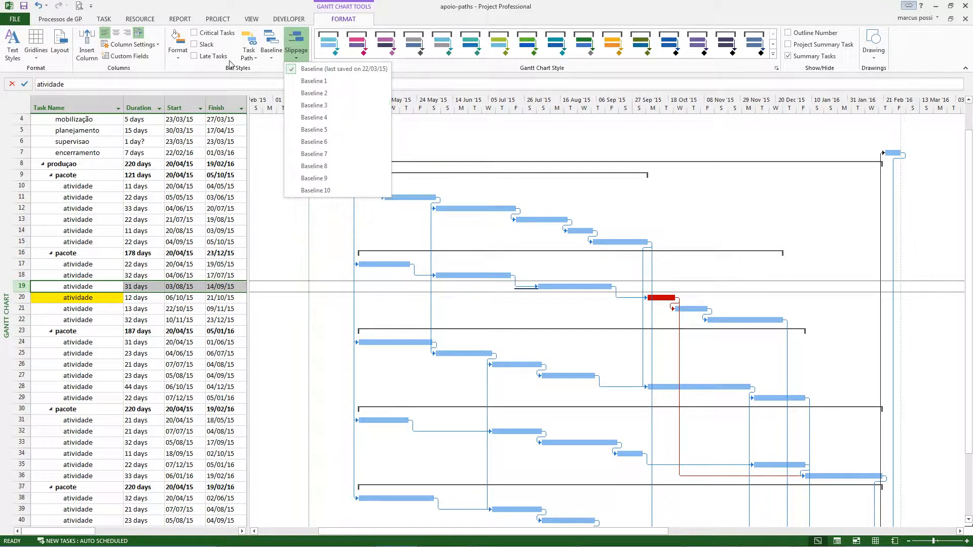
click(201, 71)
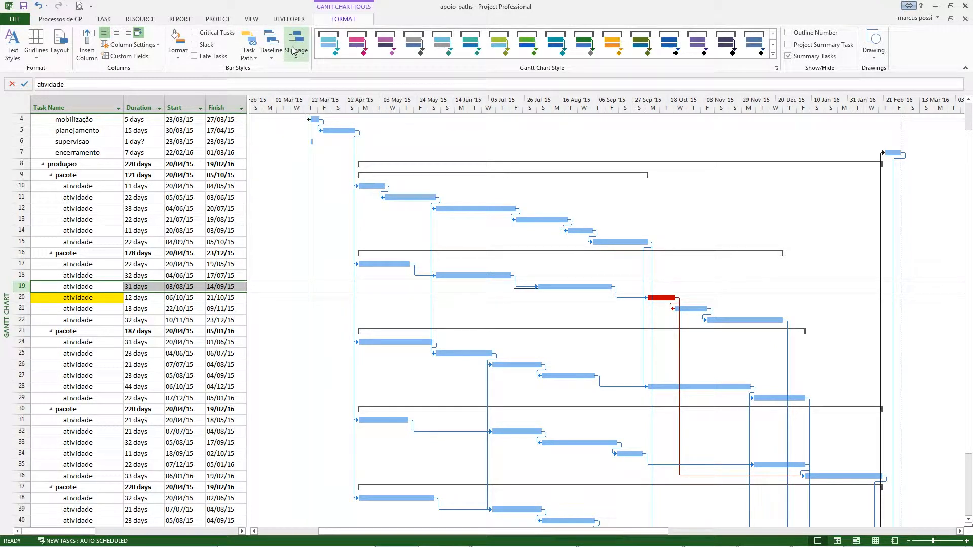
- Open the Gantt bar style definitions and review which tasks, start point and end point the Slippage bar uses
right_click(533, 134)
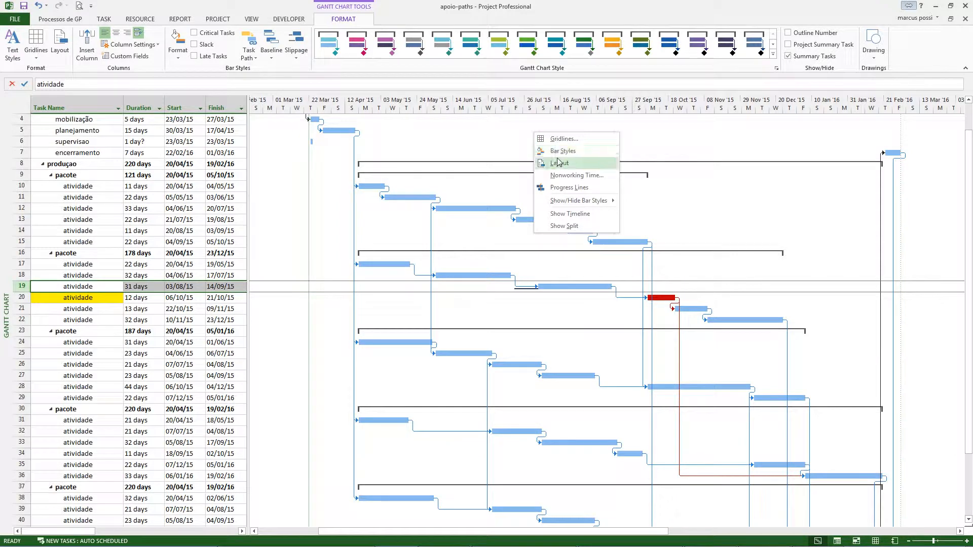
click(557, 151)
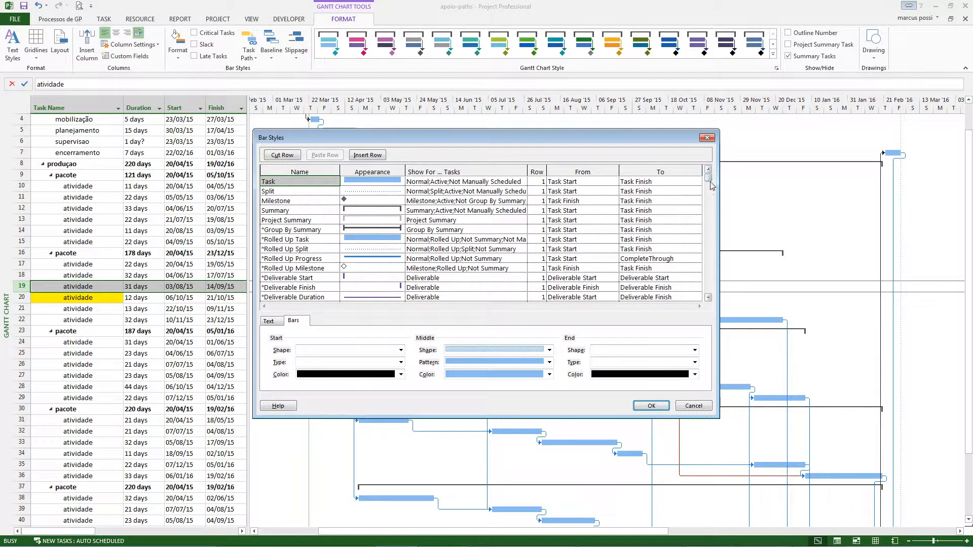
click(708, 207)
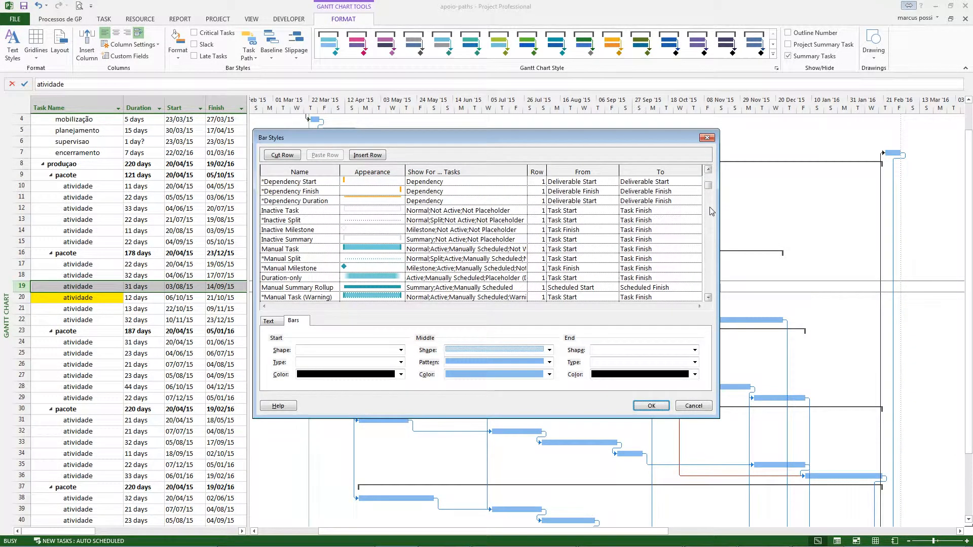
click(710, 215)
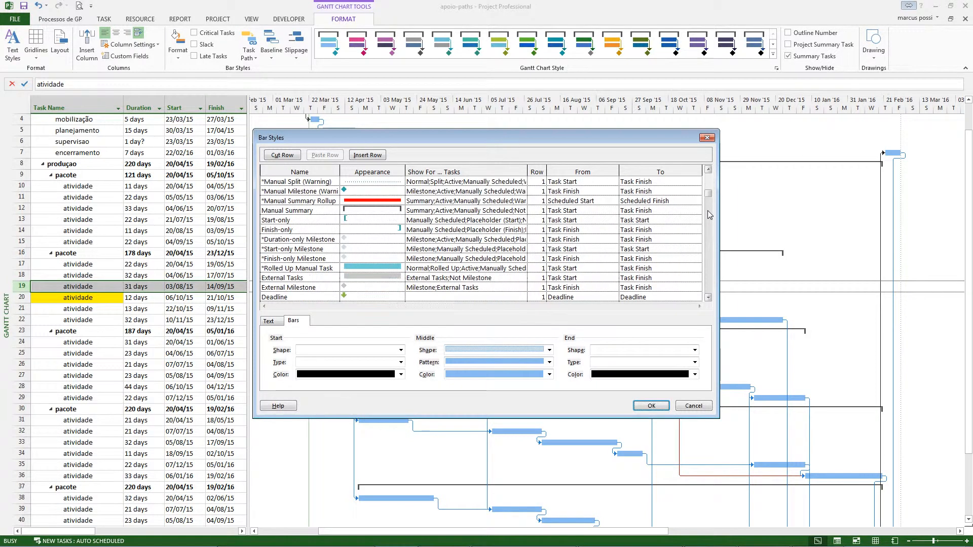
click(709, 229)
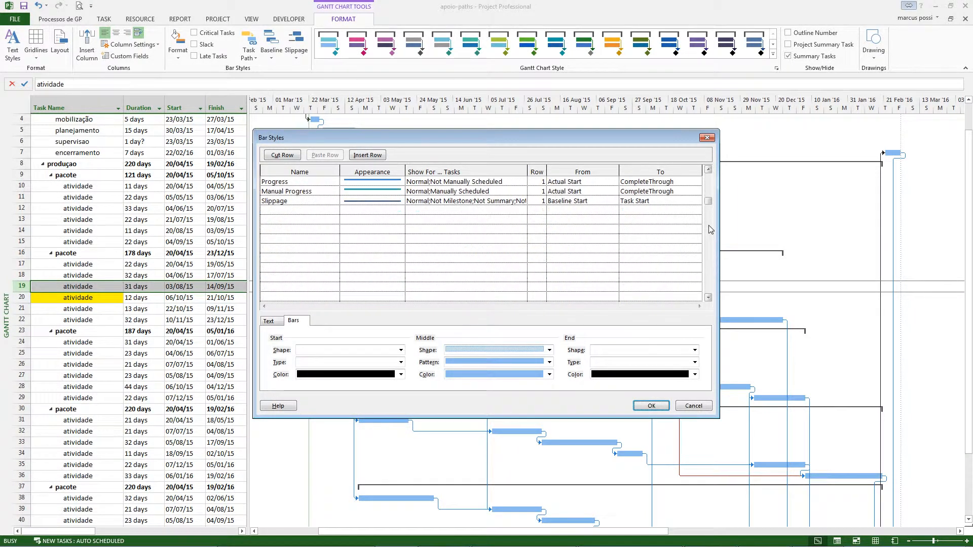
click(304, 202)
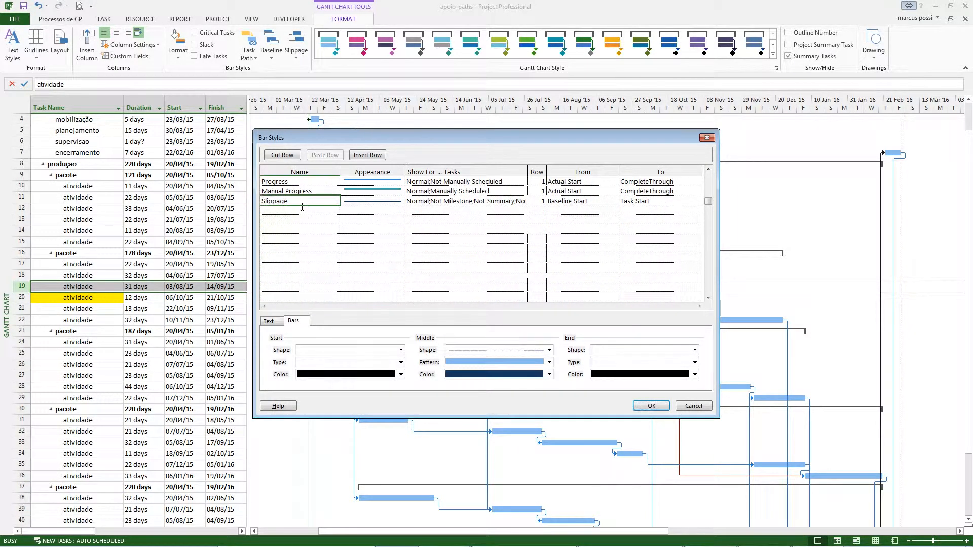
click(590, 203)
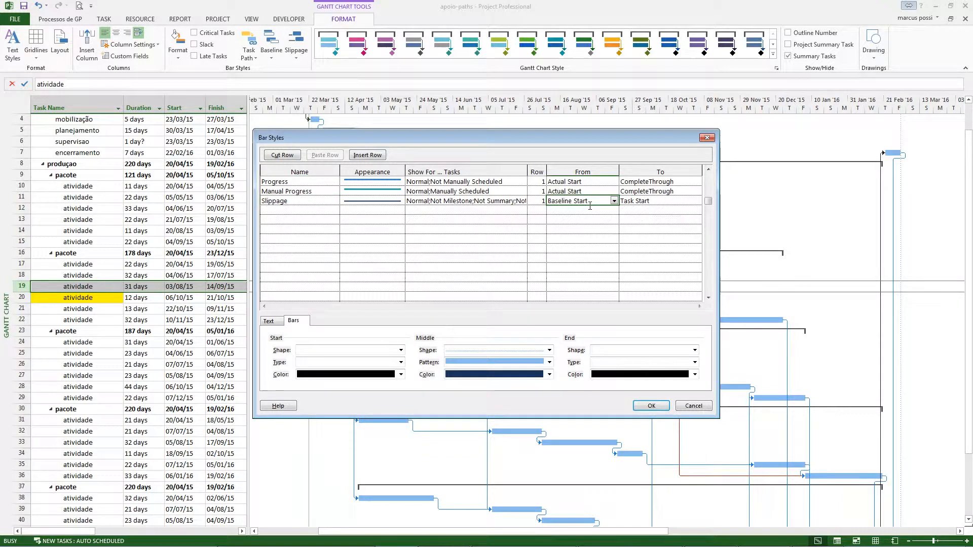
click(650, 205)
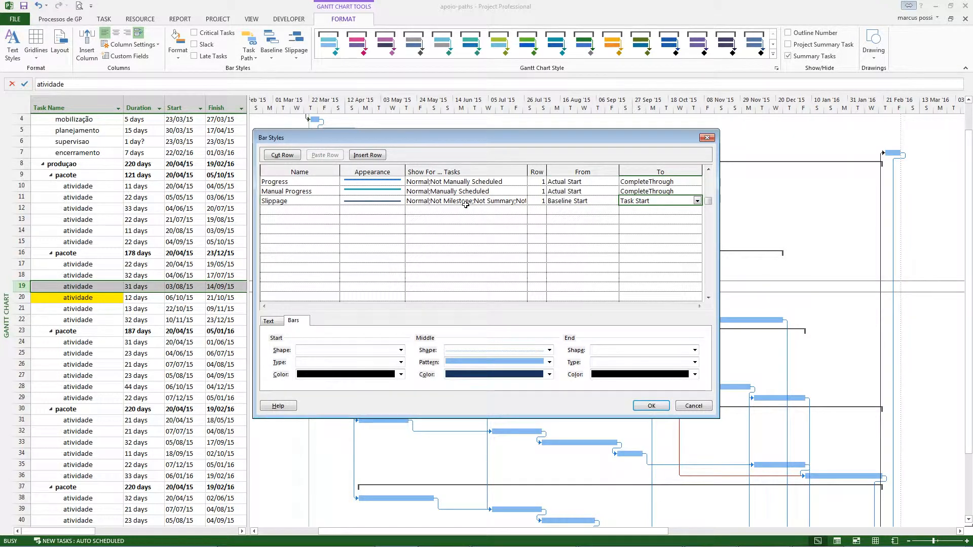
click(442, 204)
- Set the middle color of the Slippage bar style to dark green and apply the bar styles
click(379, 205)
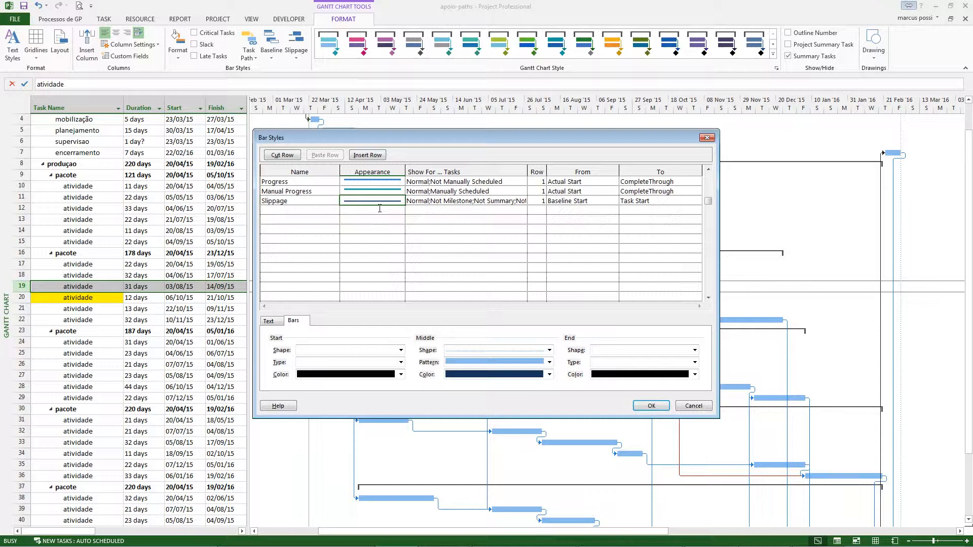
click(484, 376)
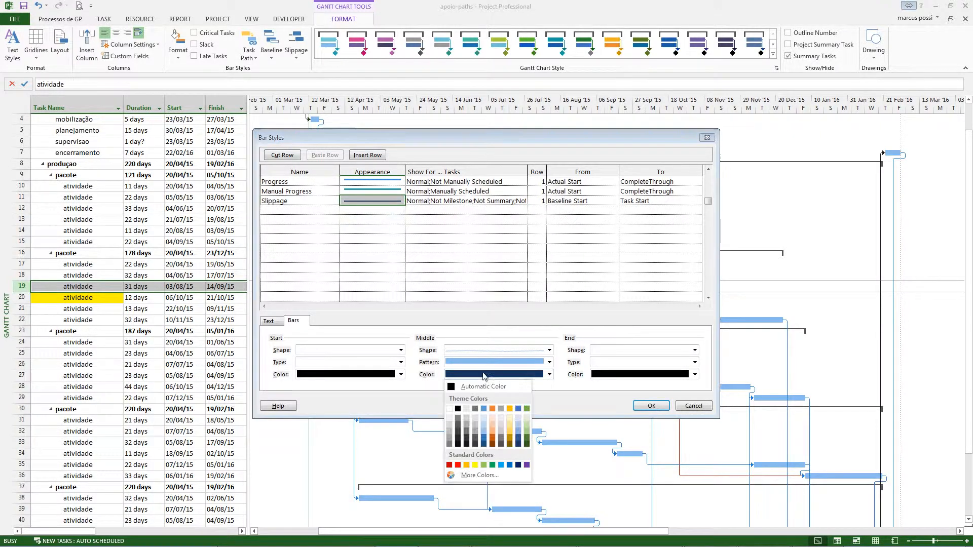
click(528, 438)
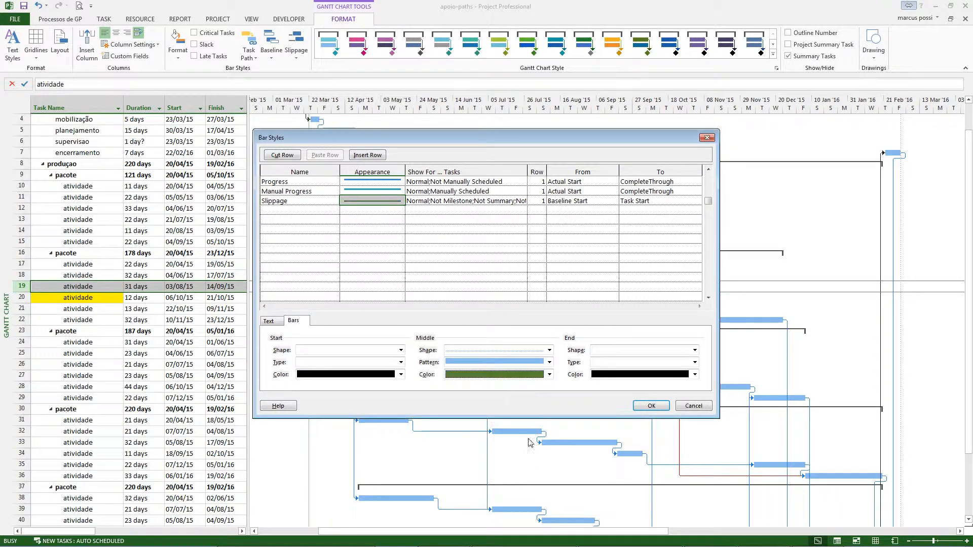
click(651, 405)
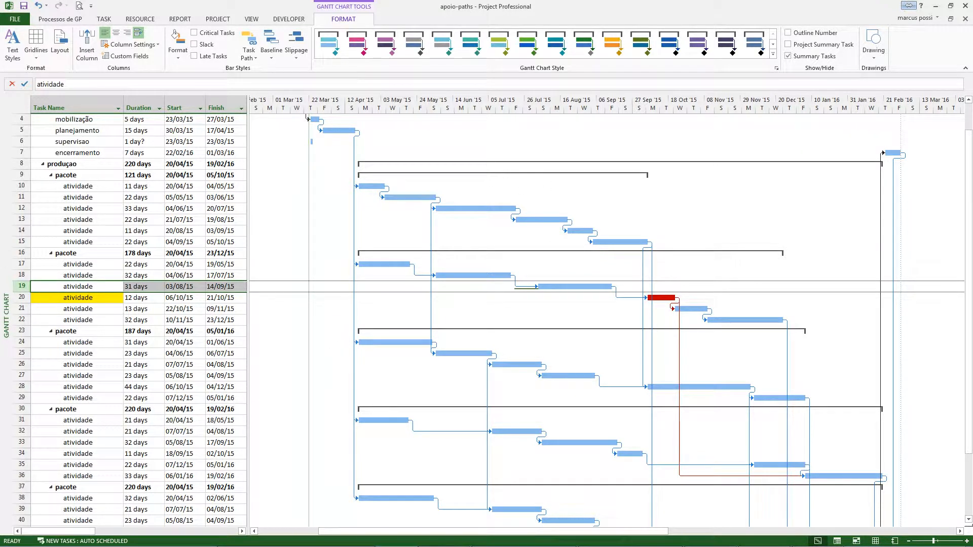
right_click(8, 217)
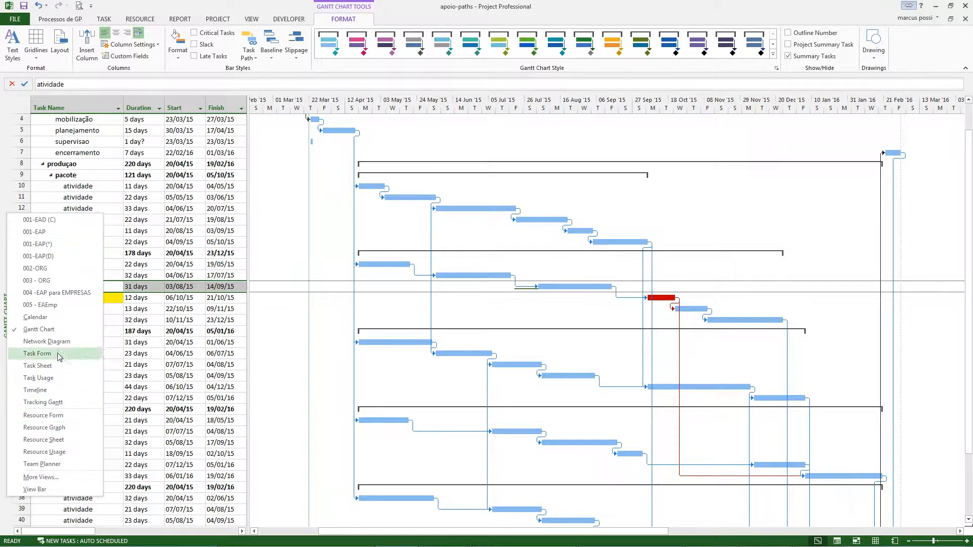
click(640, 202)
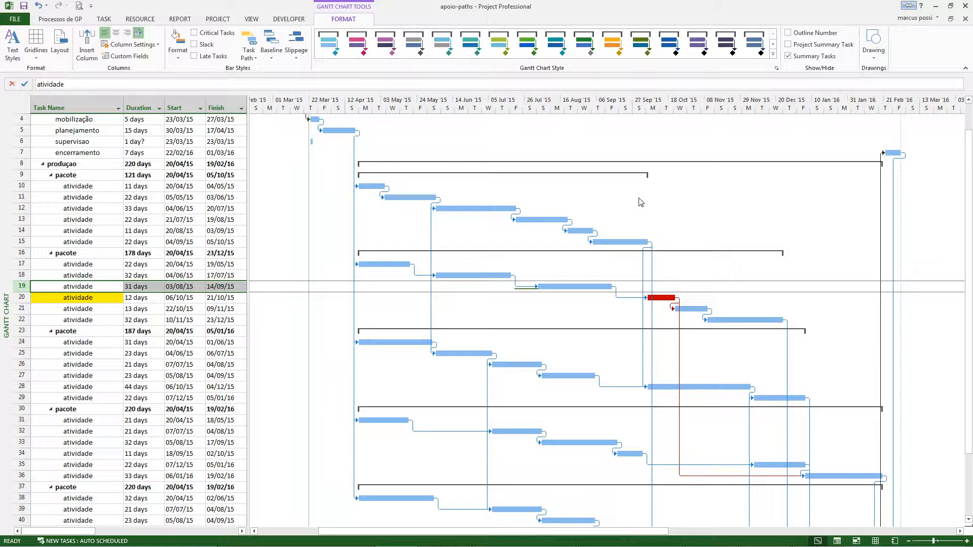
- Show the outline numbers and hide them again, and hide the summary tasks and restore them
click(789, 32)
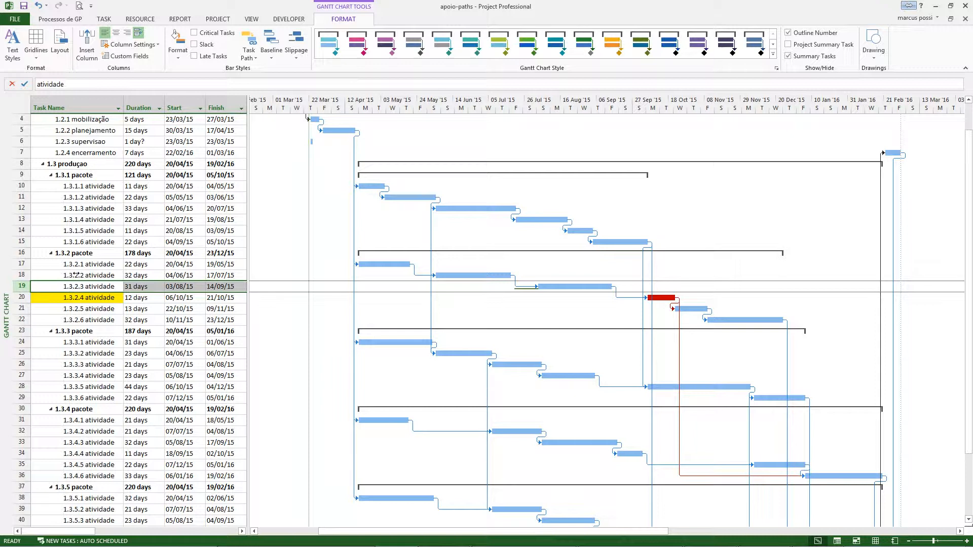
click(788, 32)
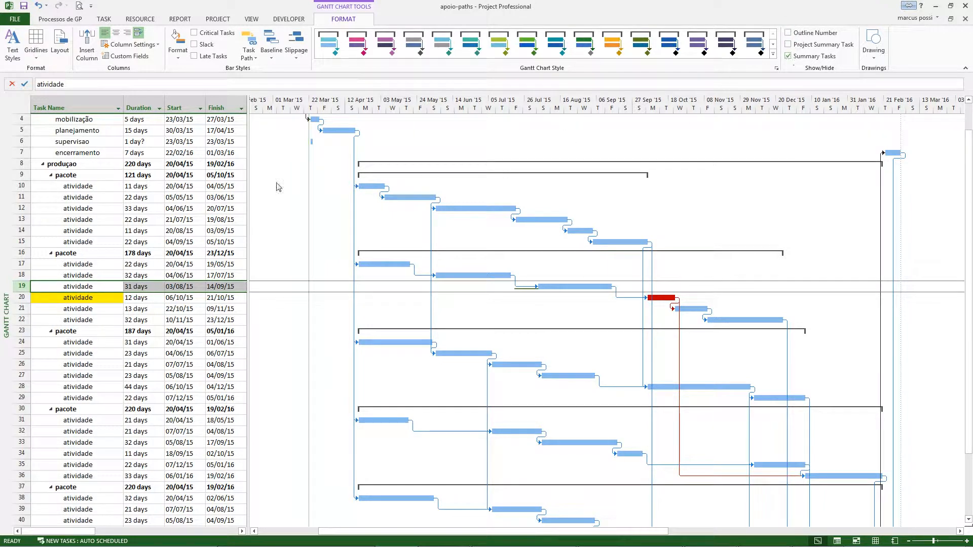
click(81, 186)
scroll(81, 186, up, 1)
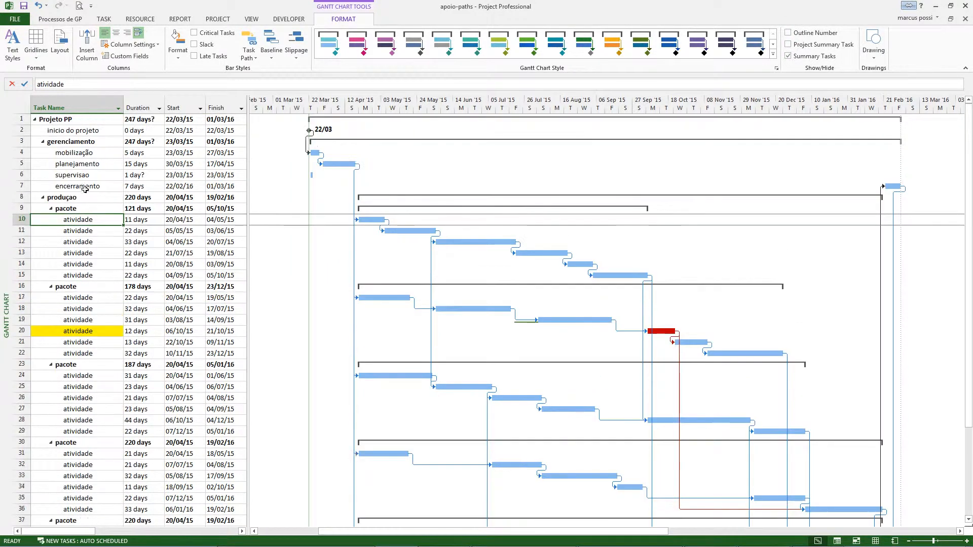
click(788, 56)
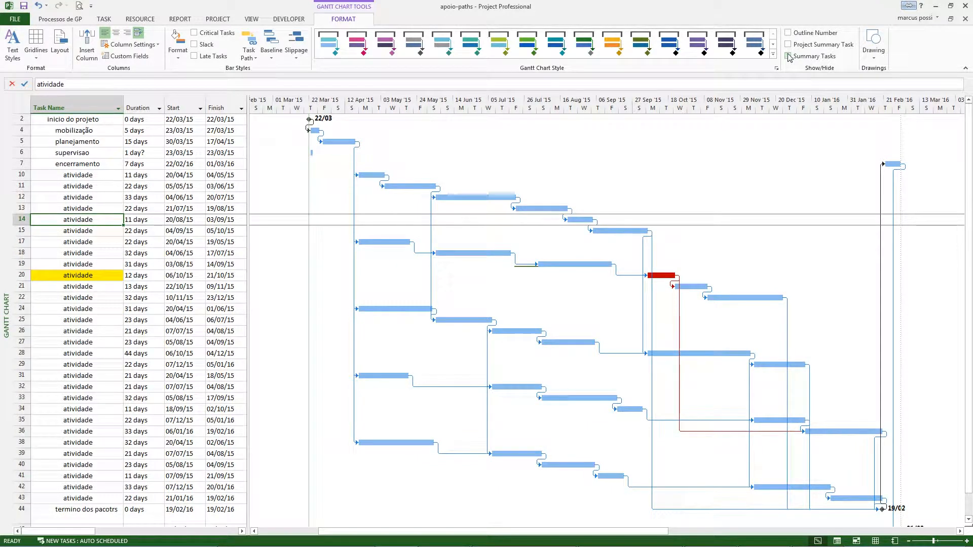
click(788, 56)
- Show the project summary task and widen the Task Name column slightly
click(788, 45)
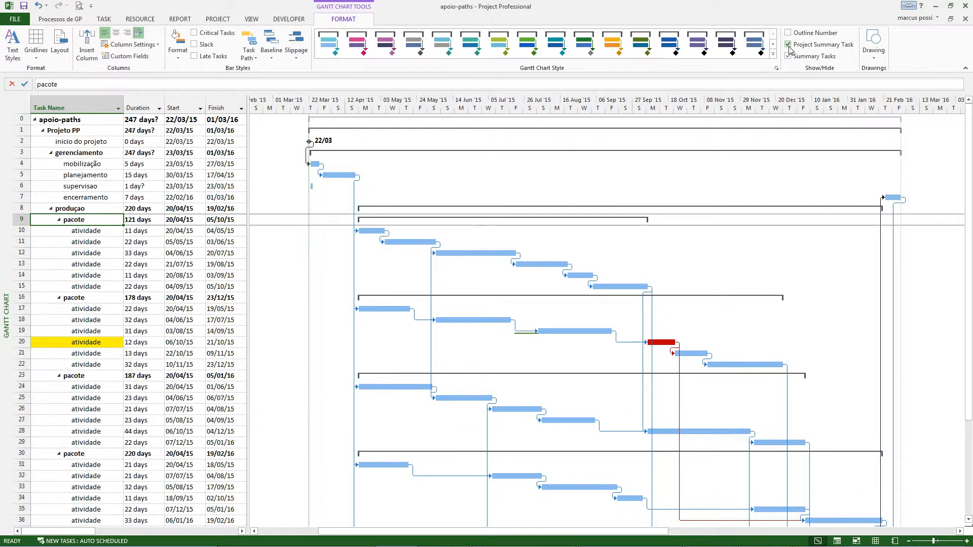
drag(128, 108, 140, 108)
click(103, 124)
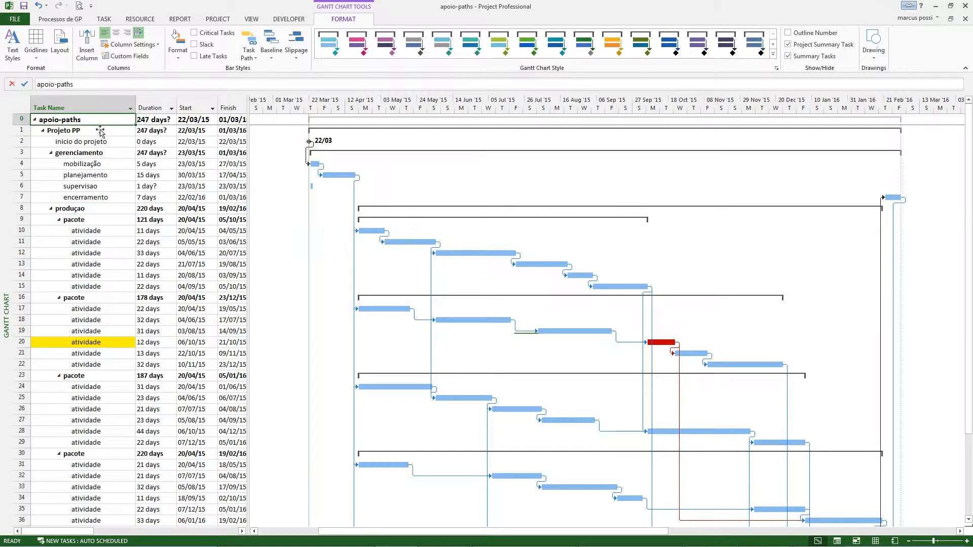
click(102, 131)
click(101, 142)
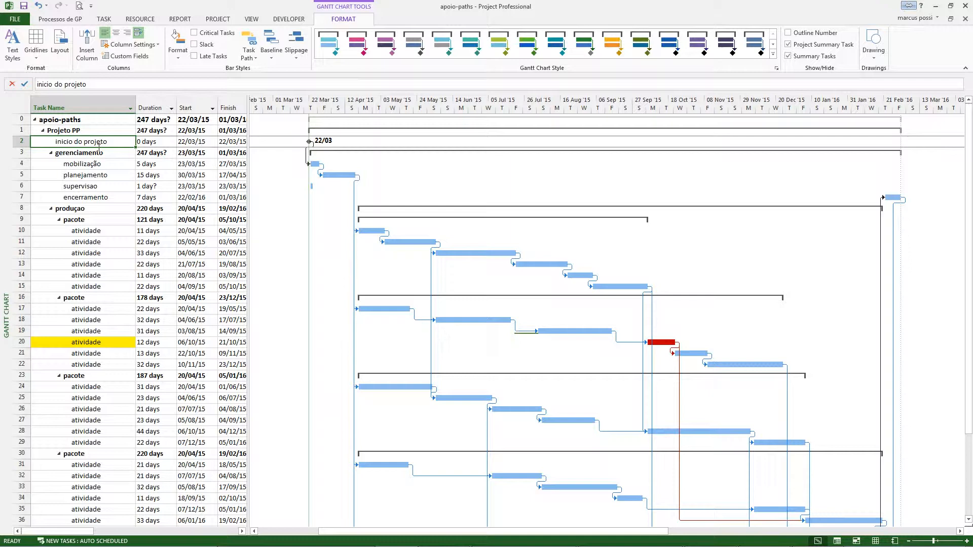
- Toggle the project summary task off and on, compare it with the Projeto PP row, and hide it
click(788, 44)
click(788, 45)
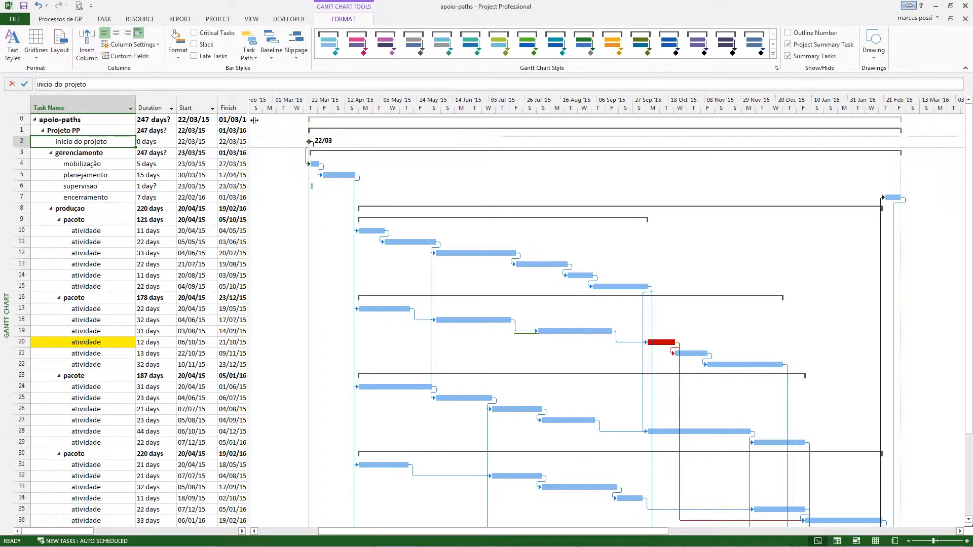
click(77, 130)
click(77, 122)
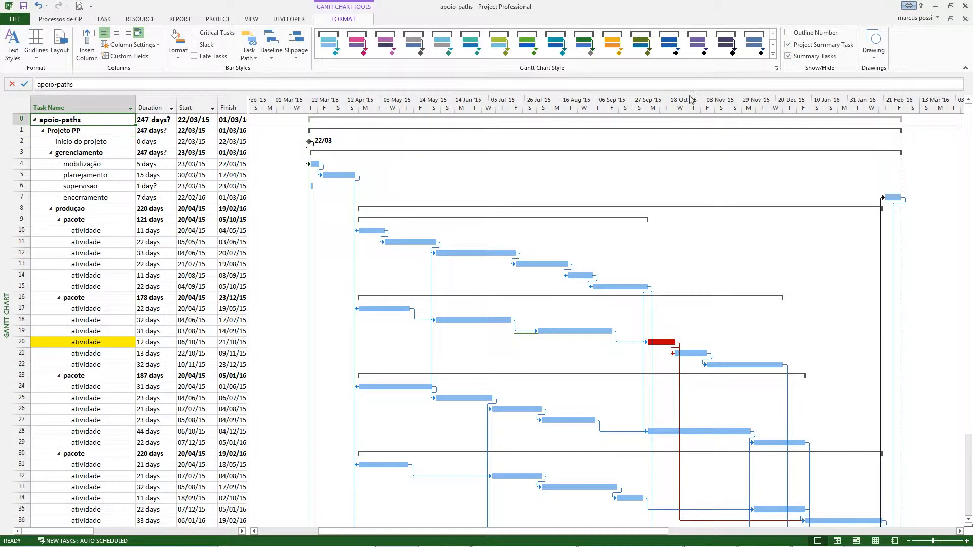
click(788, 44)
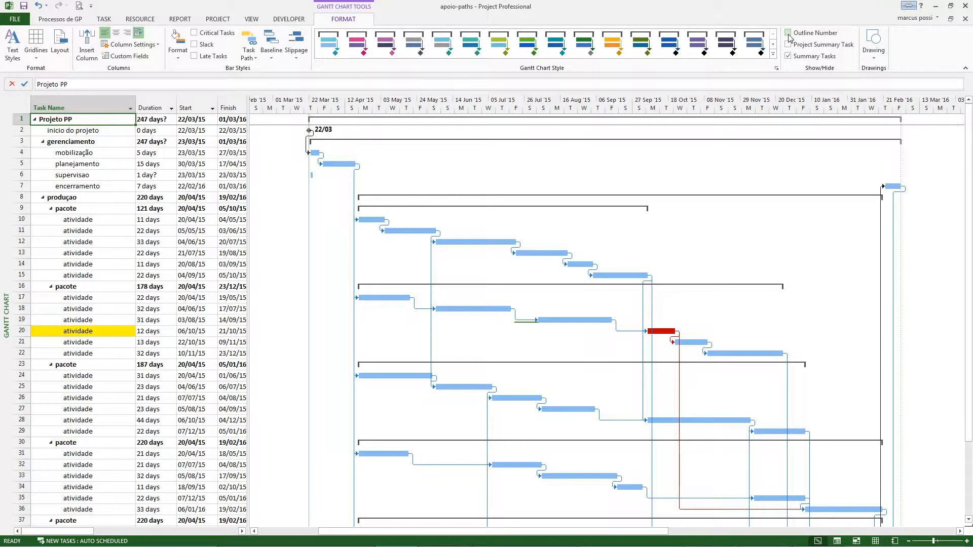
- Briefly turn on the outline numbers, and remove the summary tasks from the list and bring them back
click(788, 32)
click(788, 33)
click(788, 57)
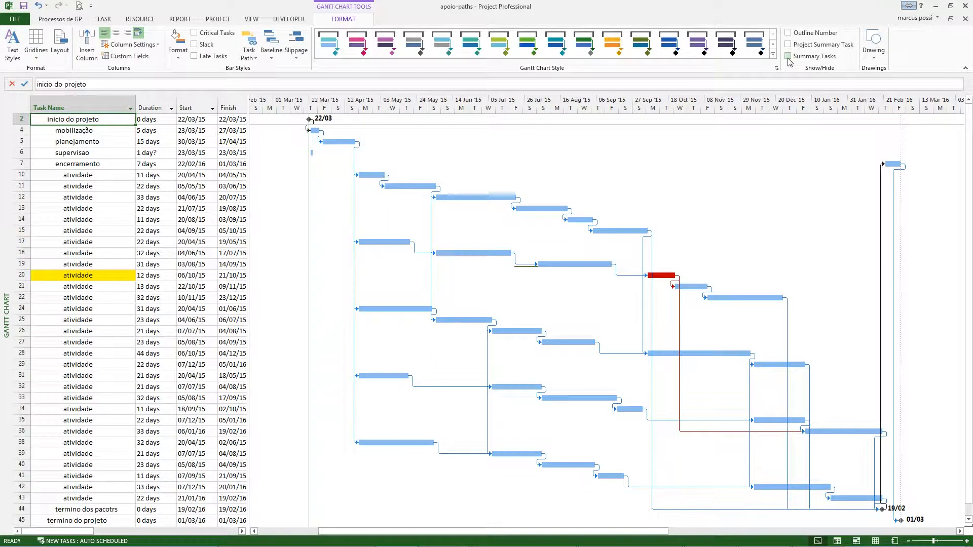
click(788, 57)
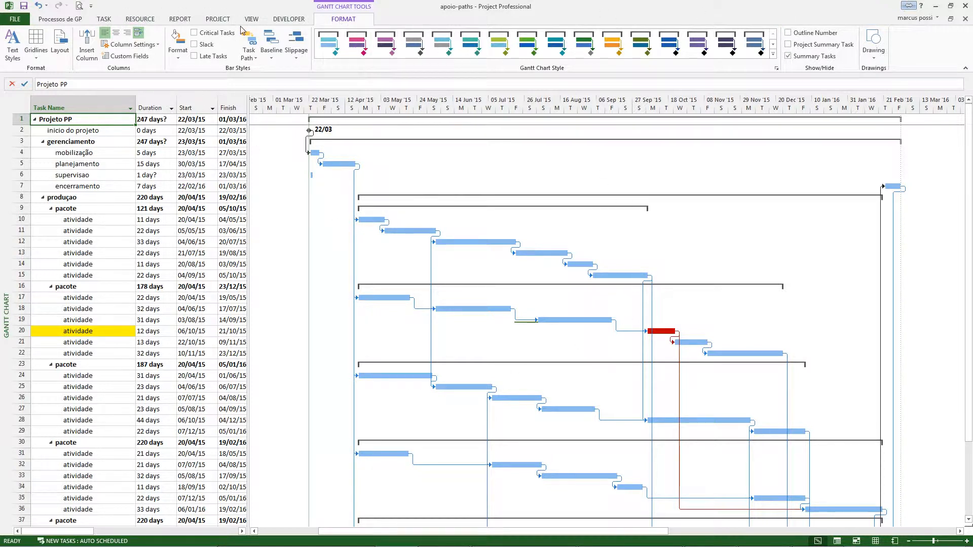
- Draw a rectangle on the chart and move it to span rows 3 to 11 around October 2015
click(873, 48)
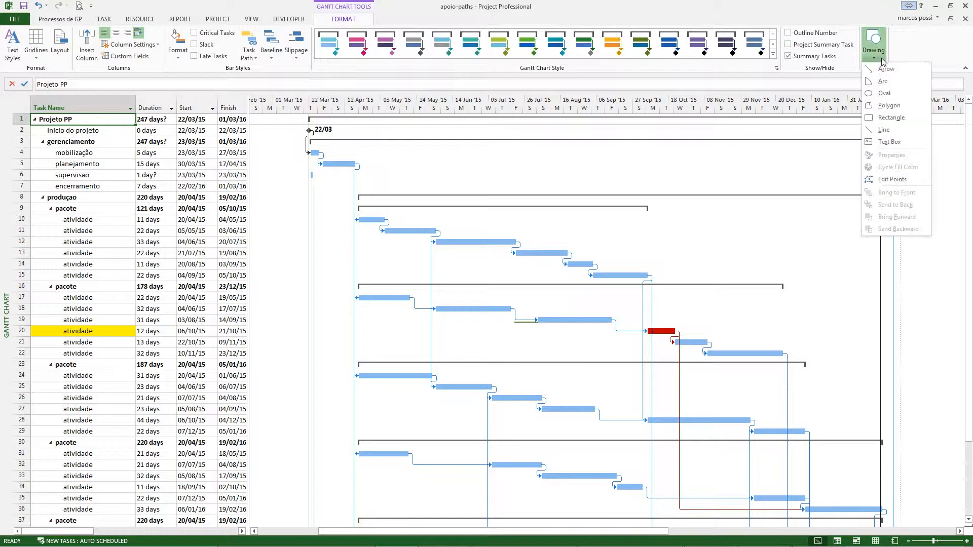
click(892, 118)
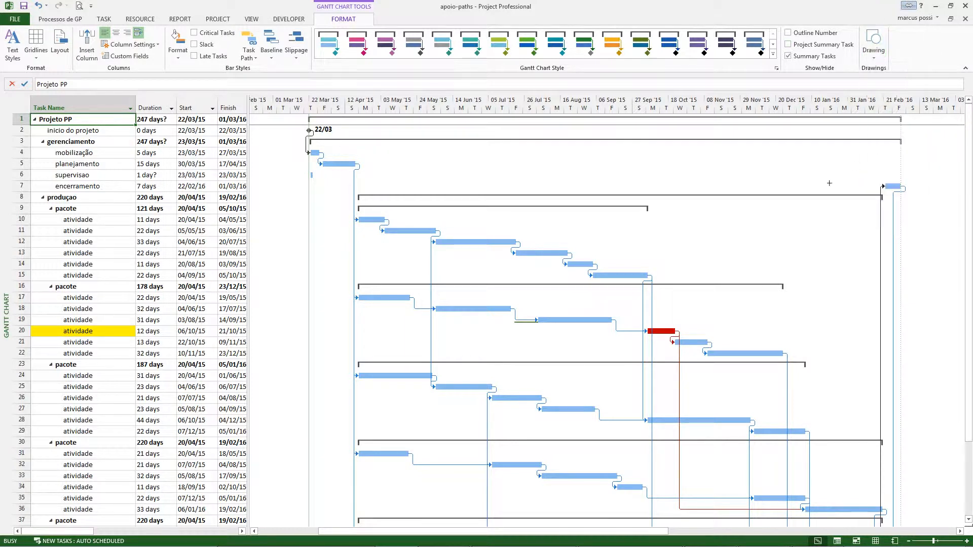
drag(724, 163, 830, 262)
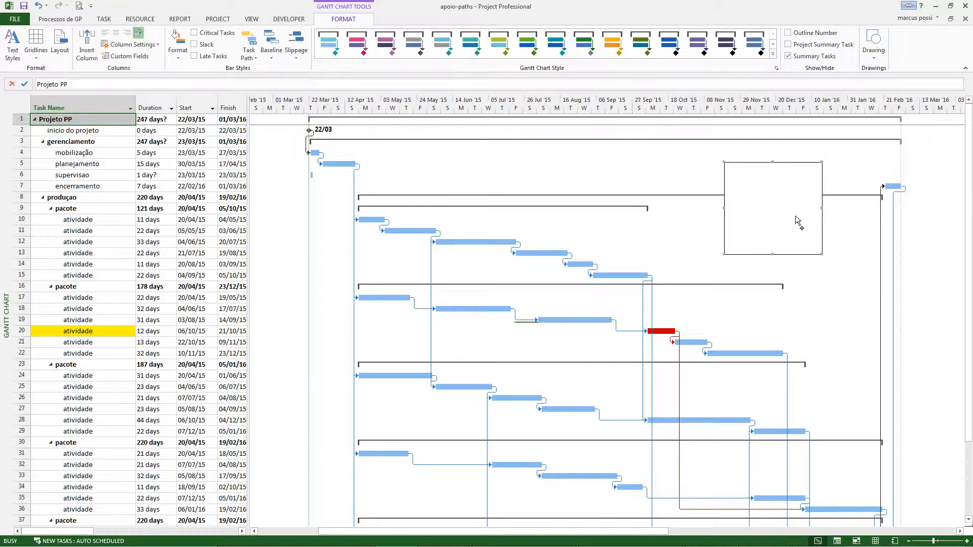
drag(796, 218, 702, 198)
- Draw a circle with the Oval shape and place it over the encerramento bar at the chart's end
click(882, 45)
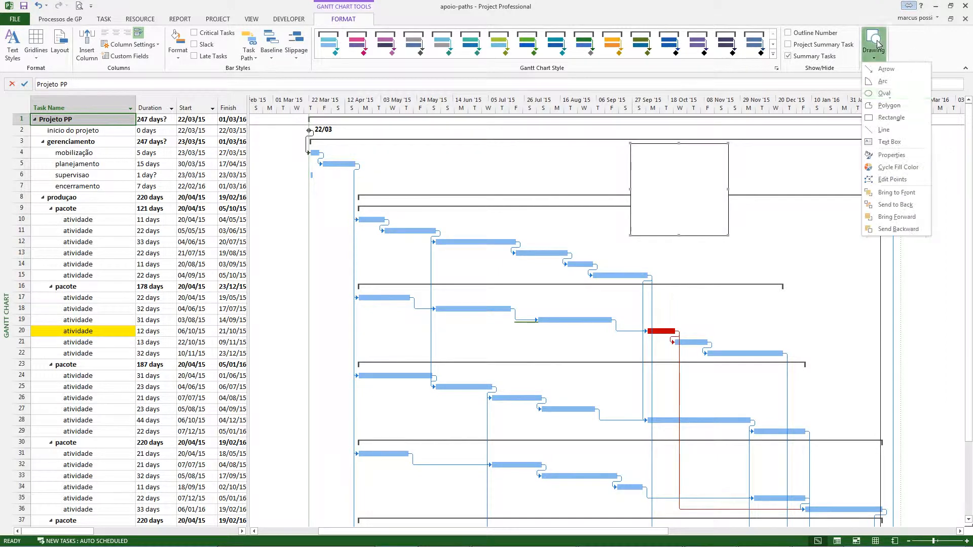
click(886, 96)
mouse_move(776, 222)
mouse_down()
mouse_move(837, 287)
mouse_move(901, 234)
mouse_move(908, 191)
mouse_move(893, 188)
mouse_up()
right_click(893, 188)
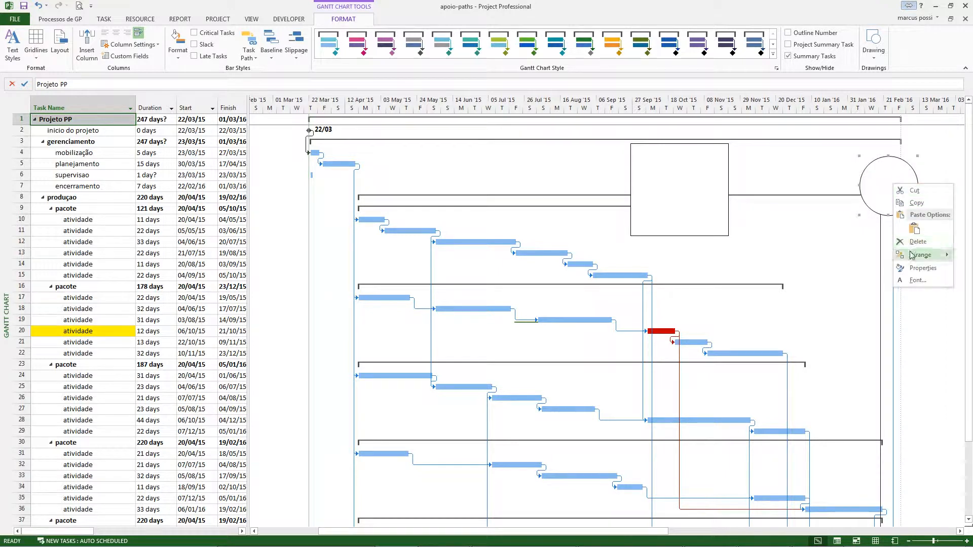
mouse_move(907, 255)
click(860, 268)
right_click(893, 186)
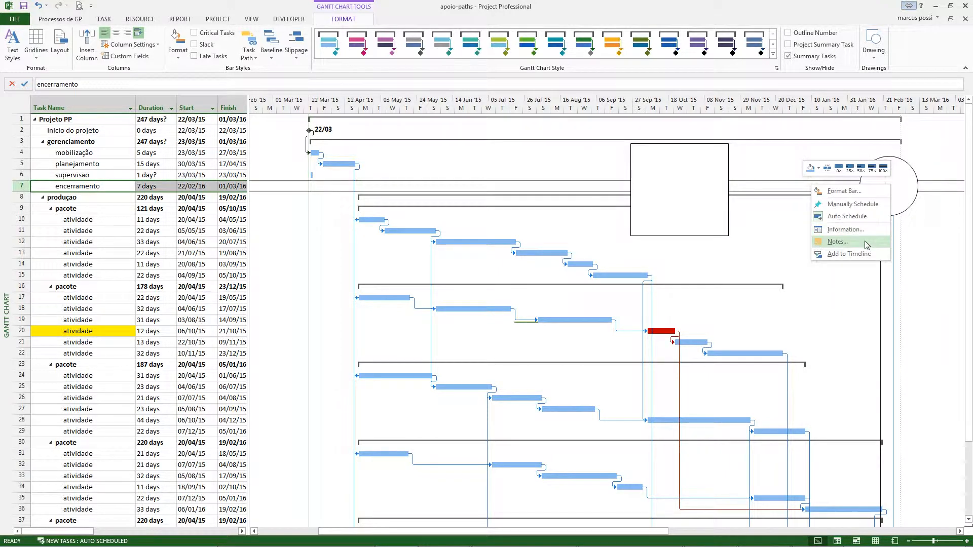
click(918, 177)
click(897, 177)
right_click(897, 180)
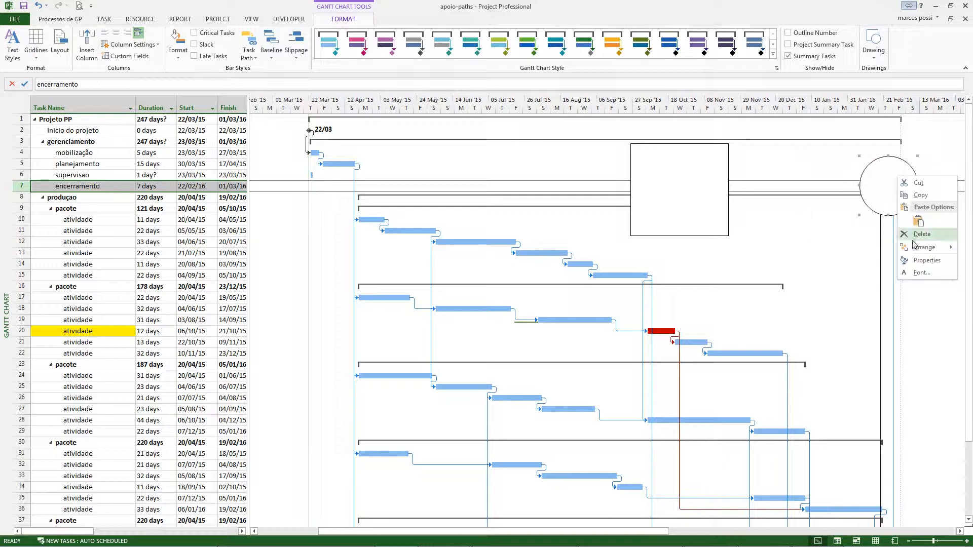
mouse_move(912, 249)
click(871, 262)
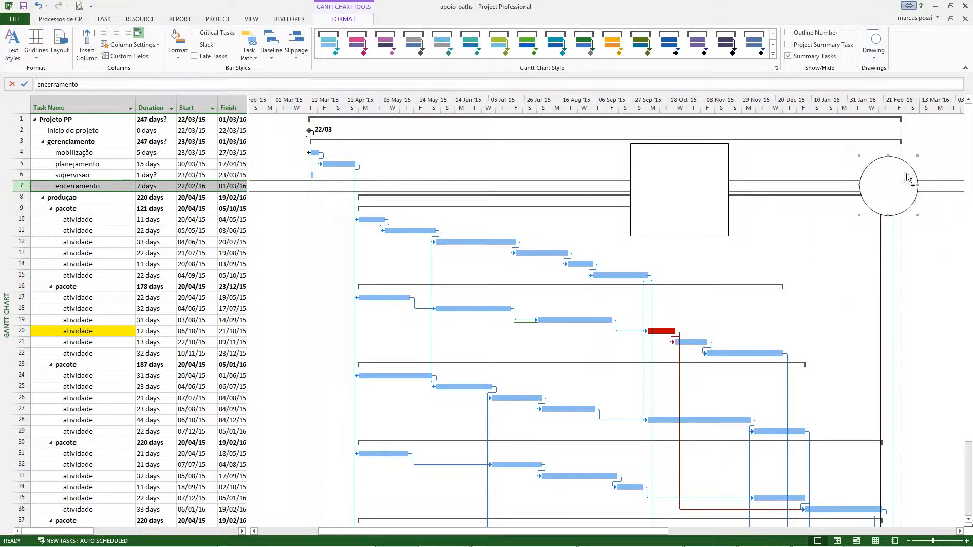
- Format the circle over the encerramento bar with a custom line in Automatic colour and no fill
right_click(898, 175)
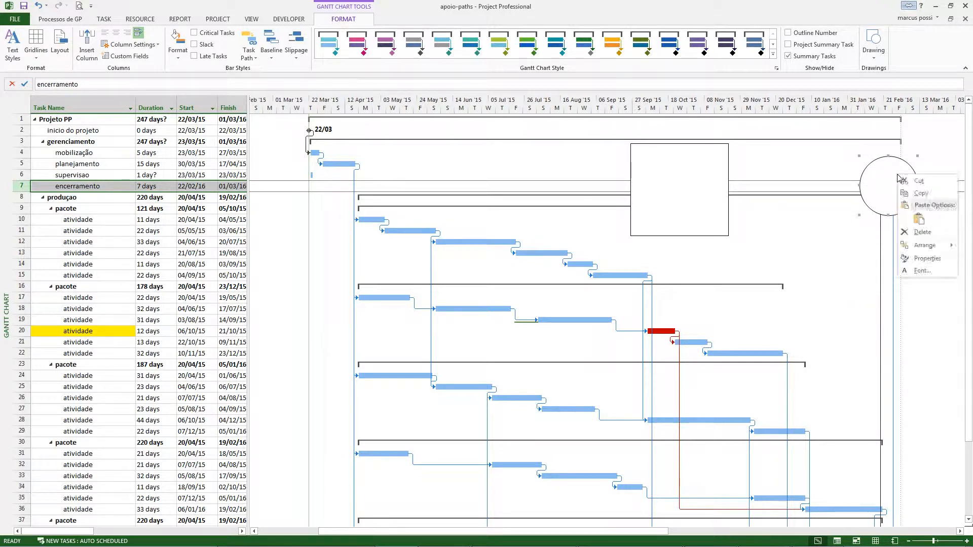
click(931, 259)
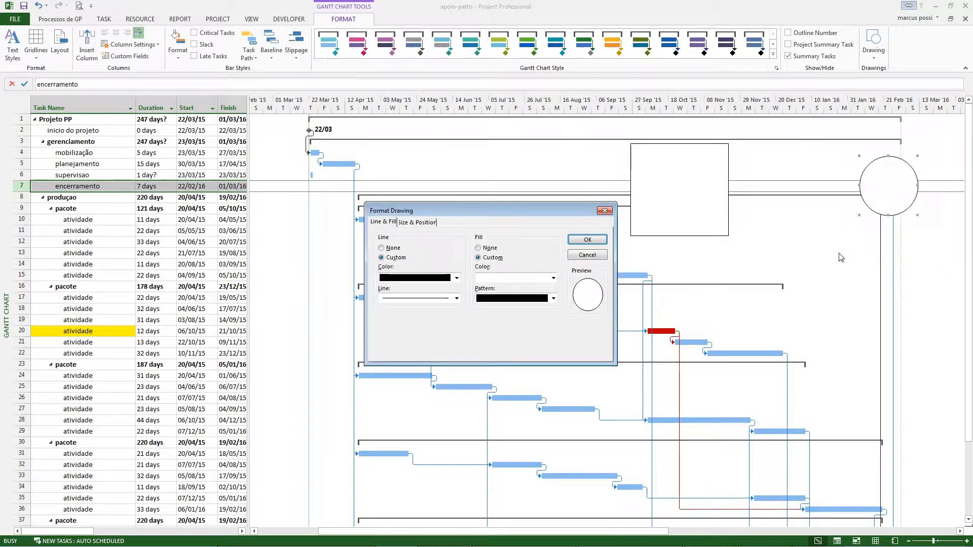
click(428, 277)
click(423, 287)
click(392, 248)
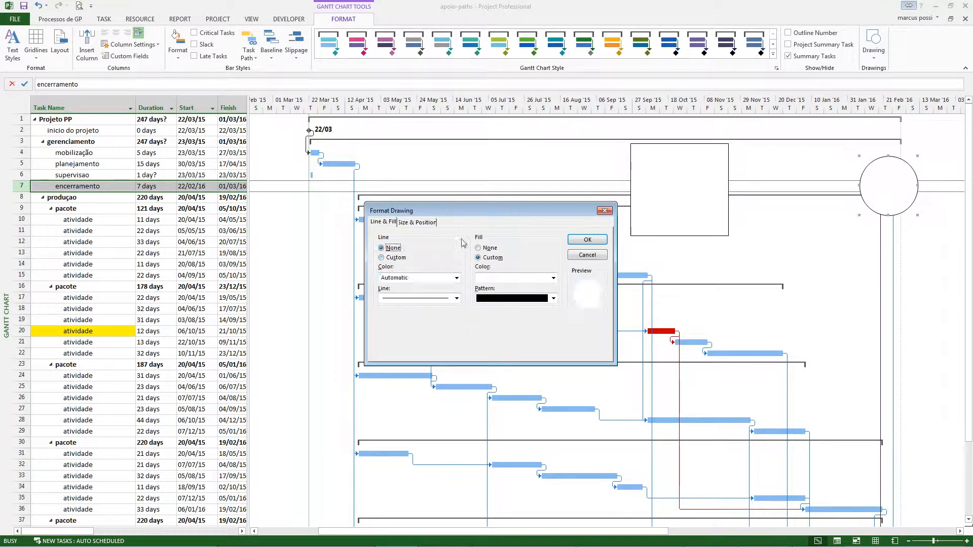
click(391, 257)
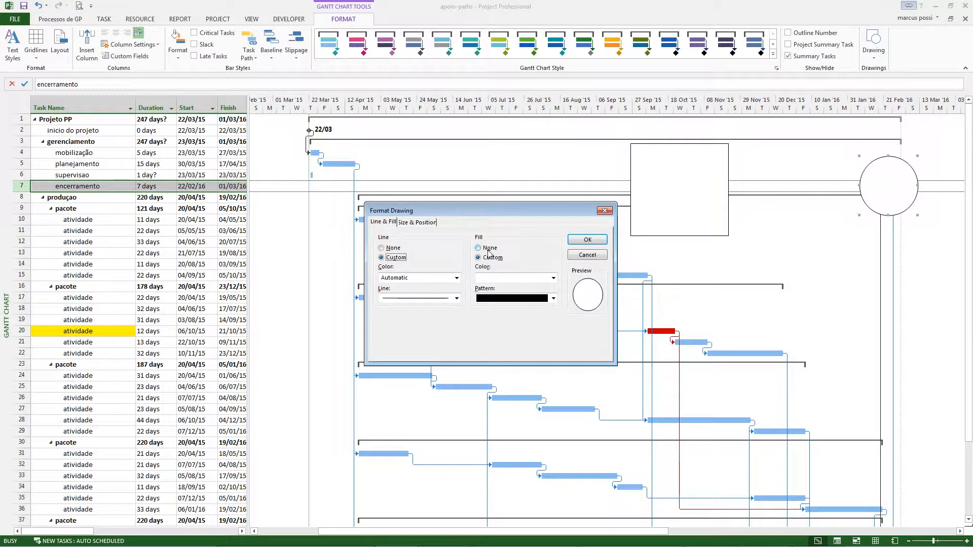
click(488, 249)
click(587, 239)
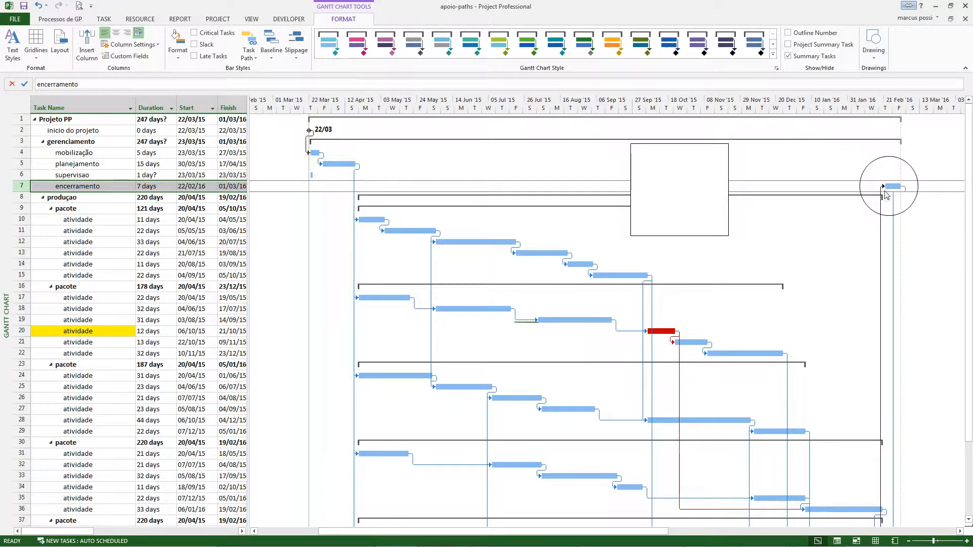
- Give the circle around the encerramento bar a thick red outline
click(911, 172)
right_click(912, 173)
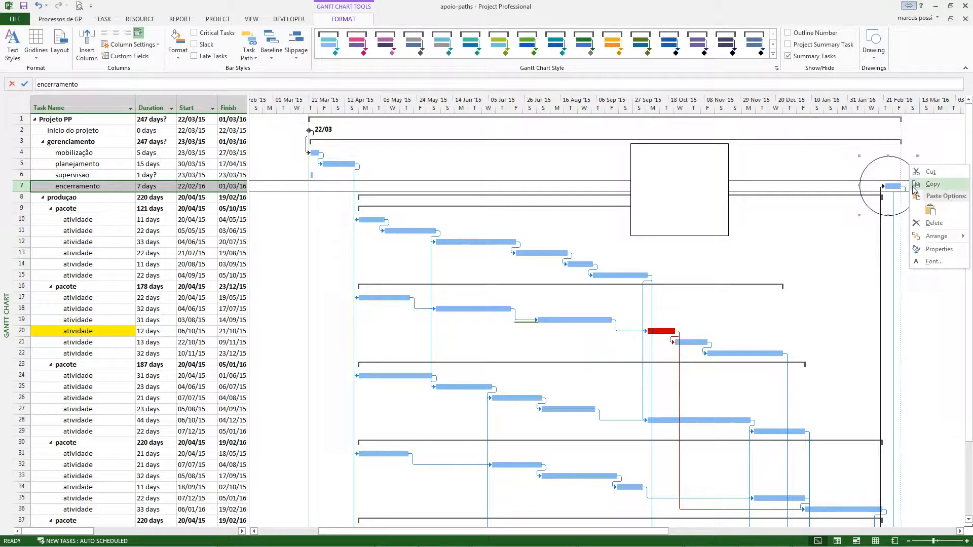
click(932, 250)
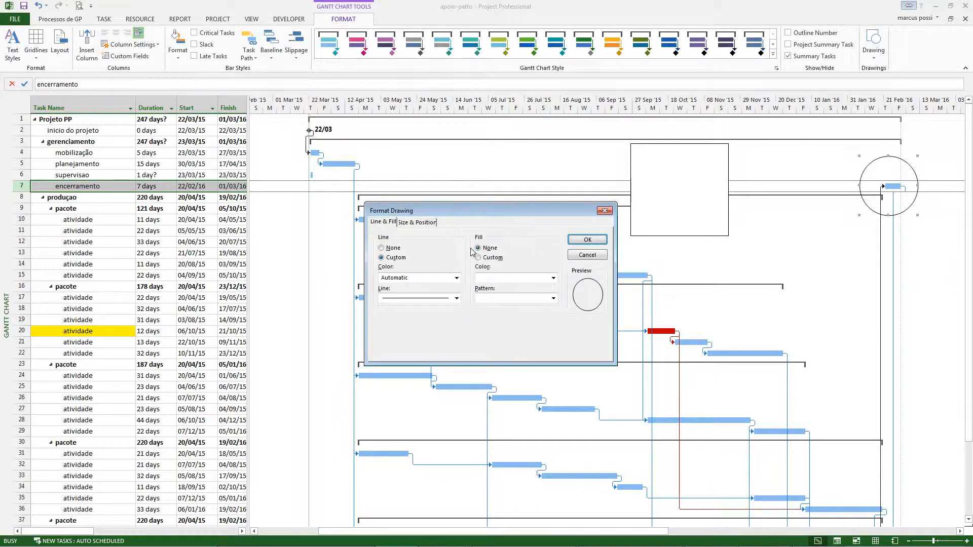
click(410, 298)
click(413, 338)
click(424, 278)
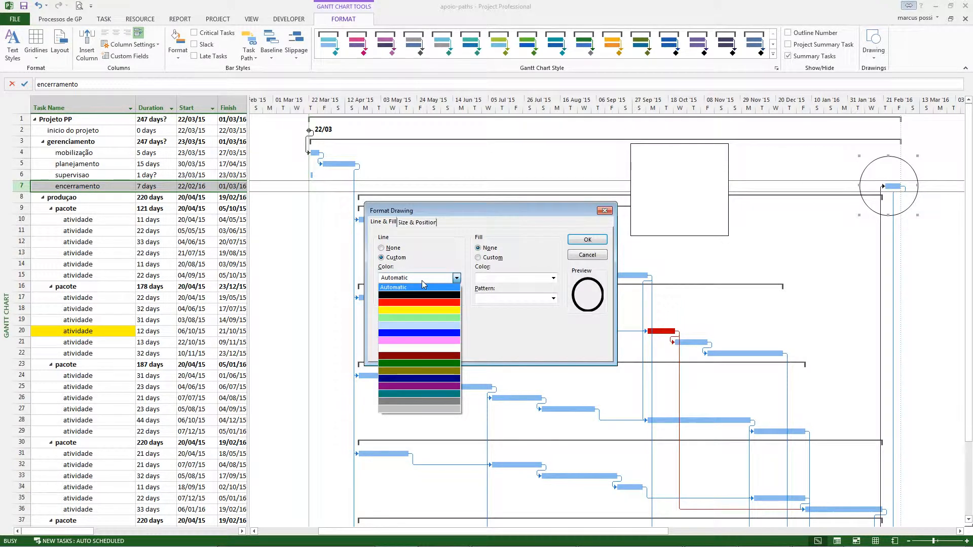
click(416, 303)
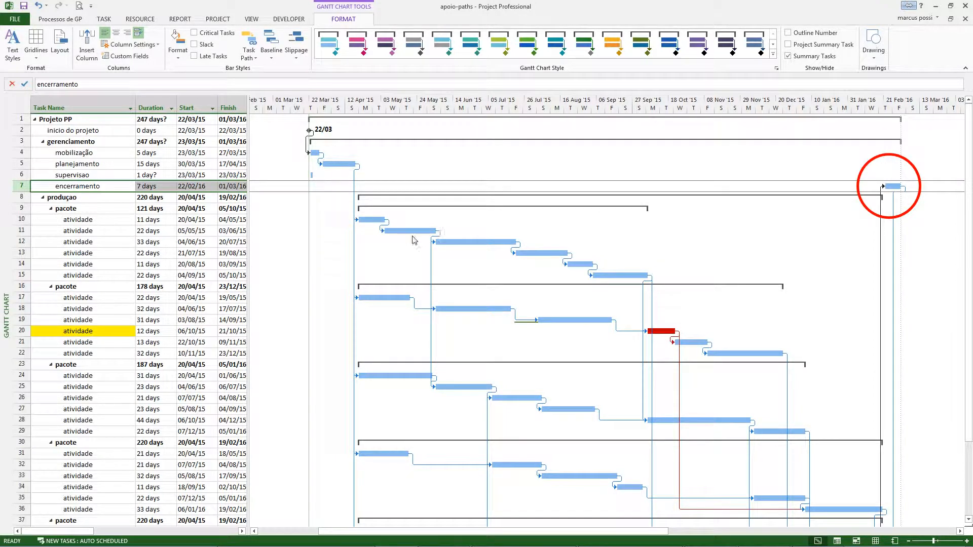
- Look through the Gantt chart styles without applying one, and briefly turn on the critical tasks highlighting
click(773, 55)
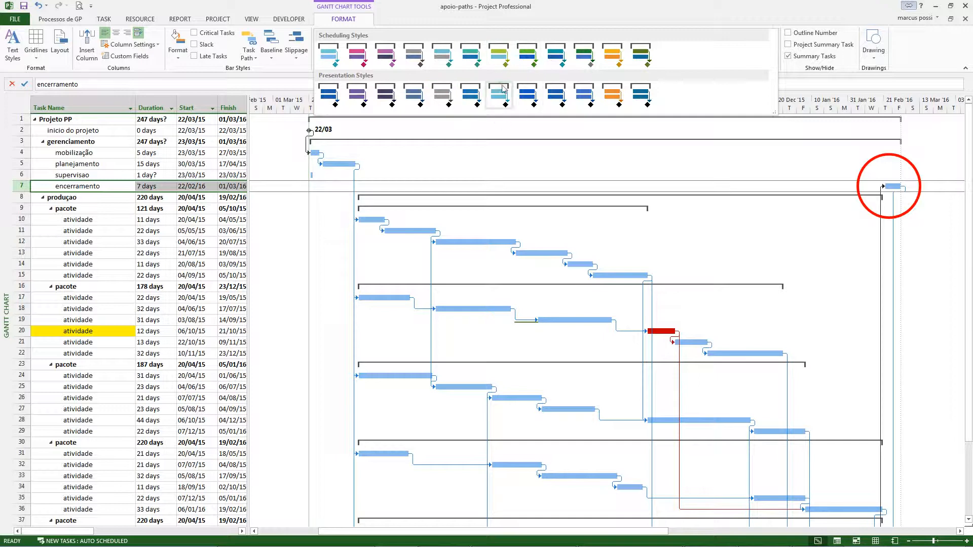
click(432, 138)
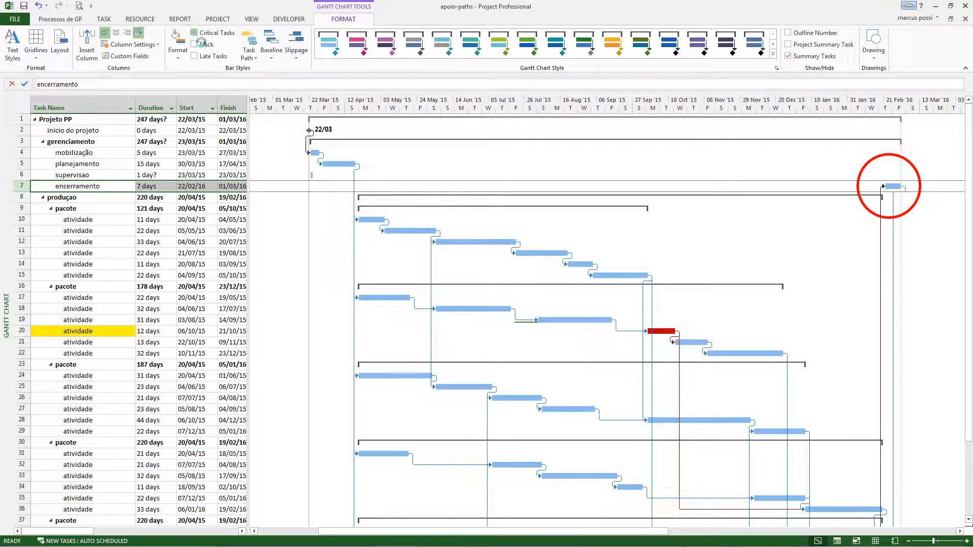
click(195, 33)
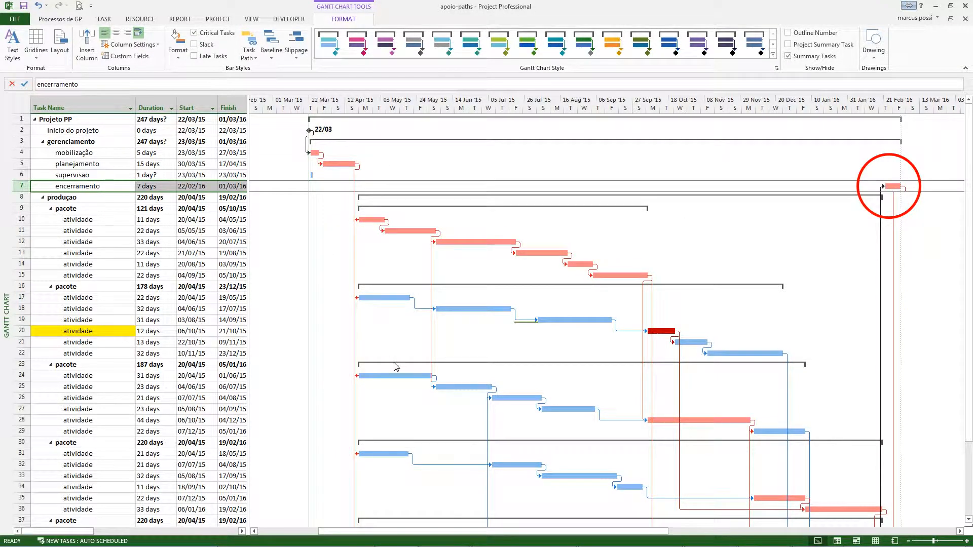
click(194, 32)
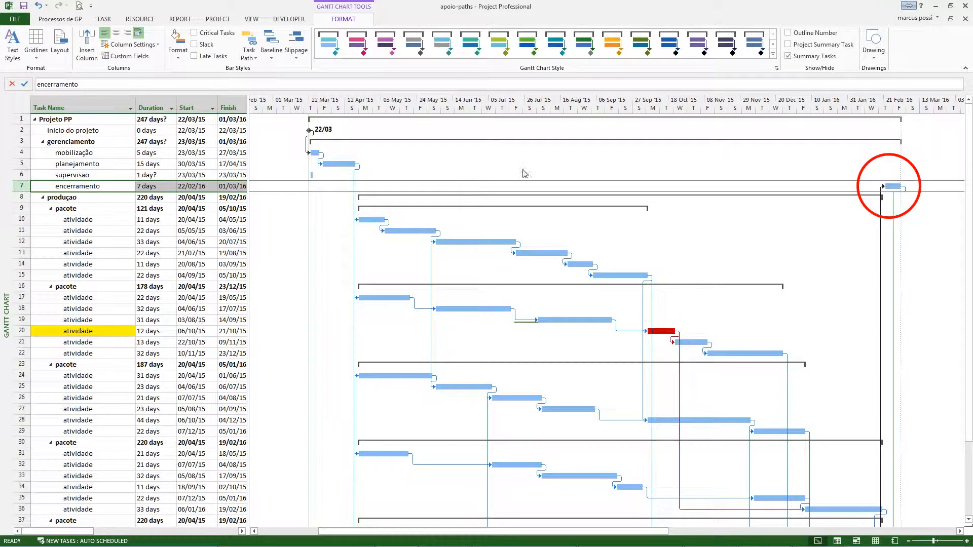